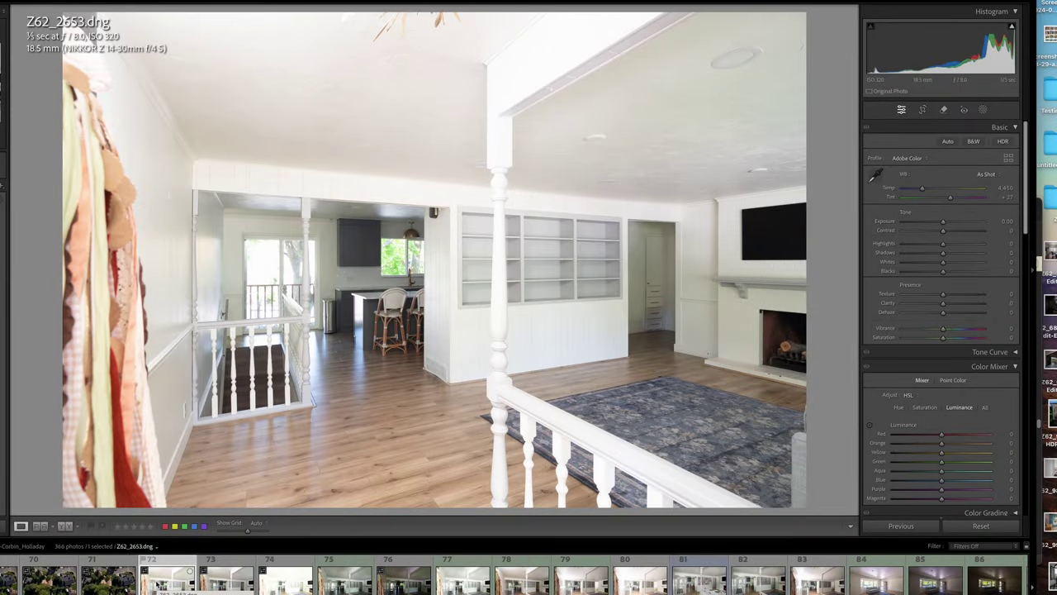
Step through Z62_2654 and Z62_2655 in the filmstrip to reach Z62_2656.
left_click(226, 580)
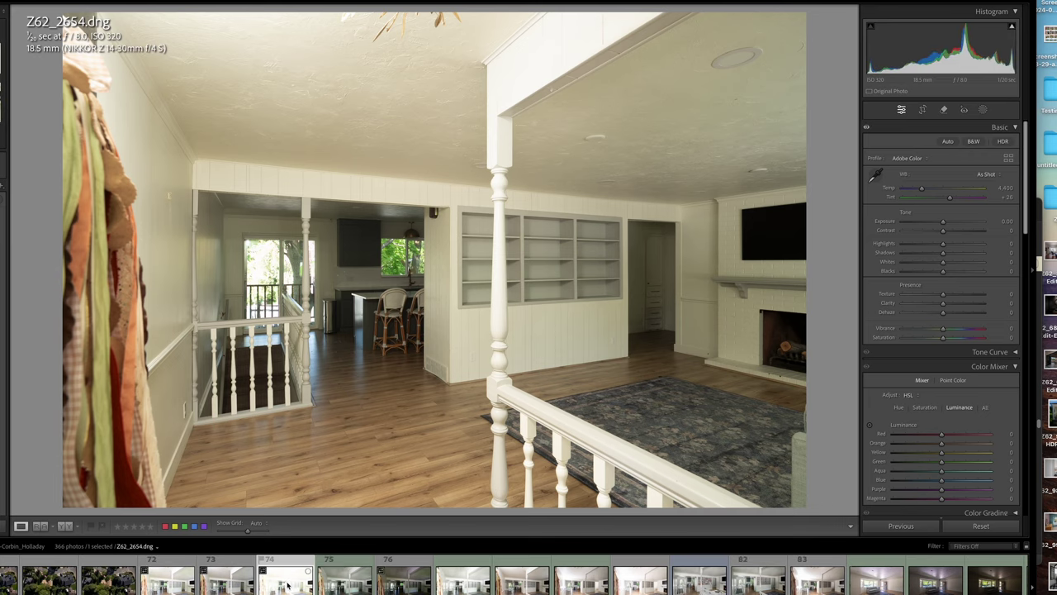
left_click(287, 586)
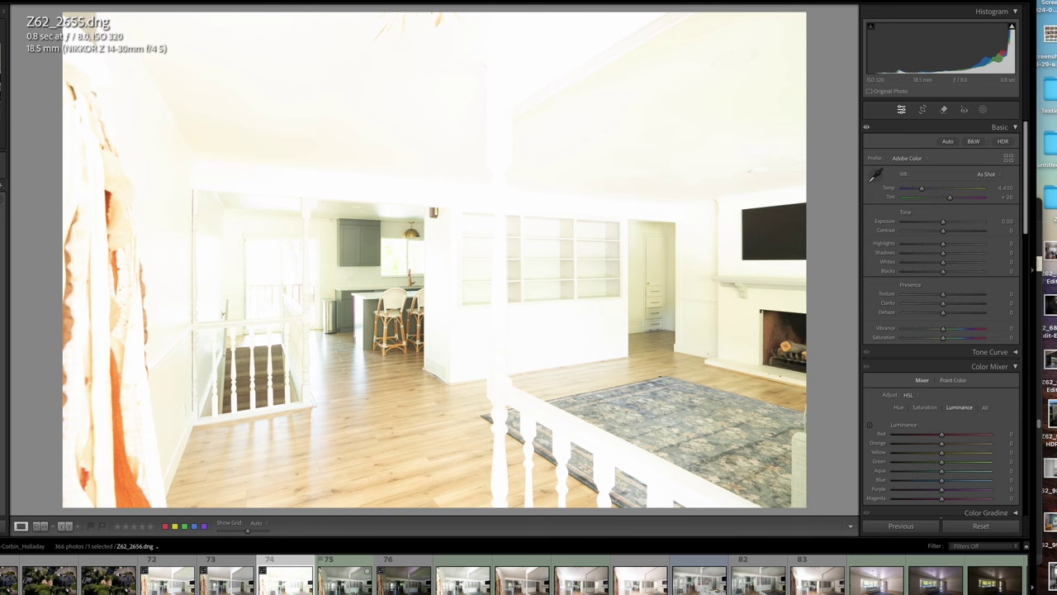
left_click(346, 580)
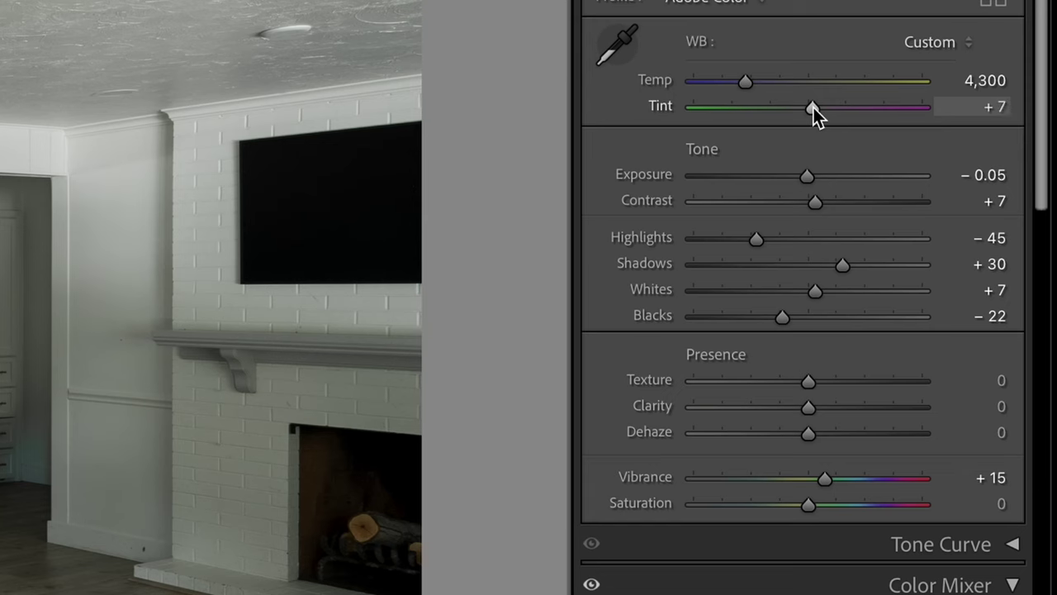
Raise Z62_2656's tint to +25 and exposure to +0.35, keeping its green colour label.
left_click_drag(813, 108, 828, 108)
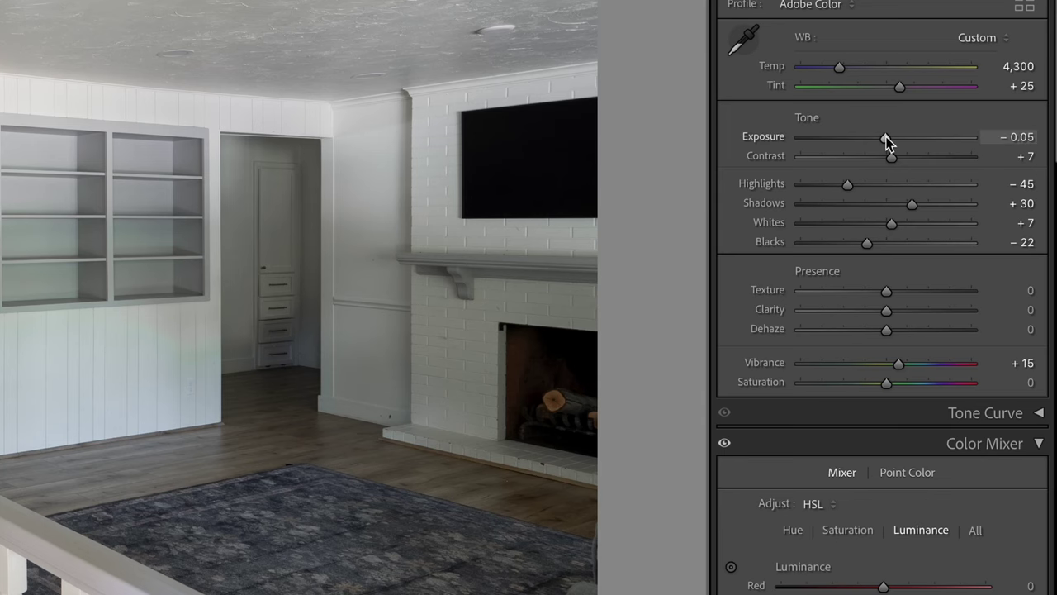
left_click_drag(885, 142, 894, 143)
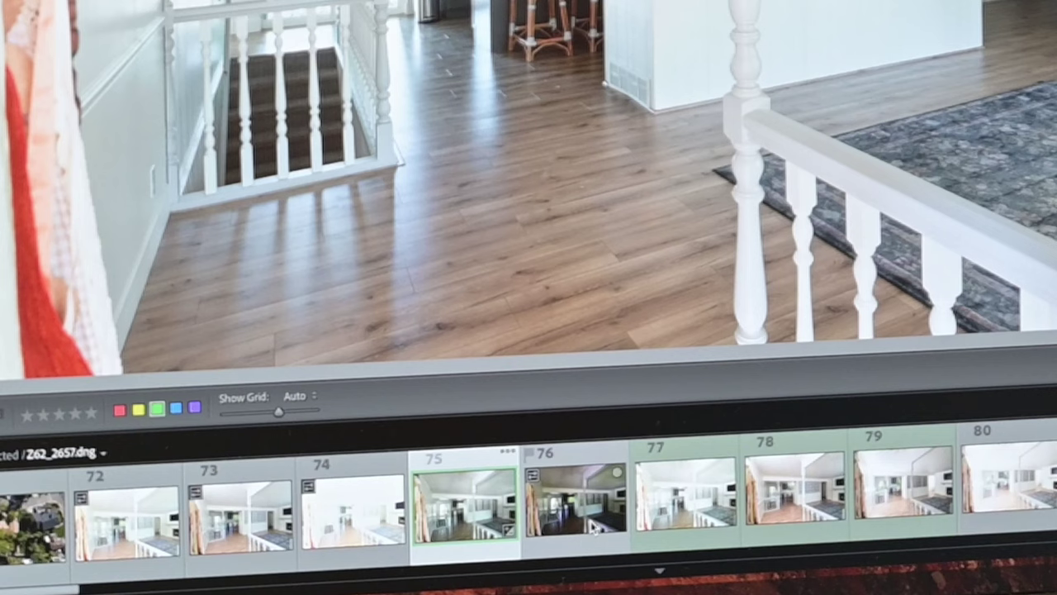
left_click(158, 409)
left_click(158, 411)
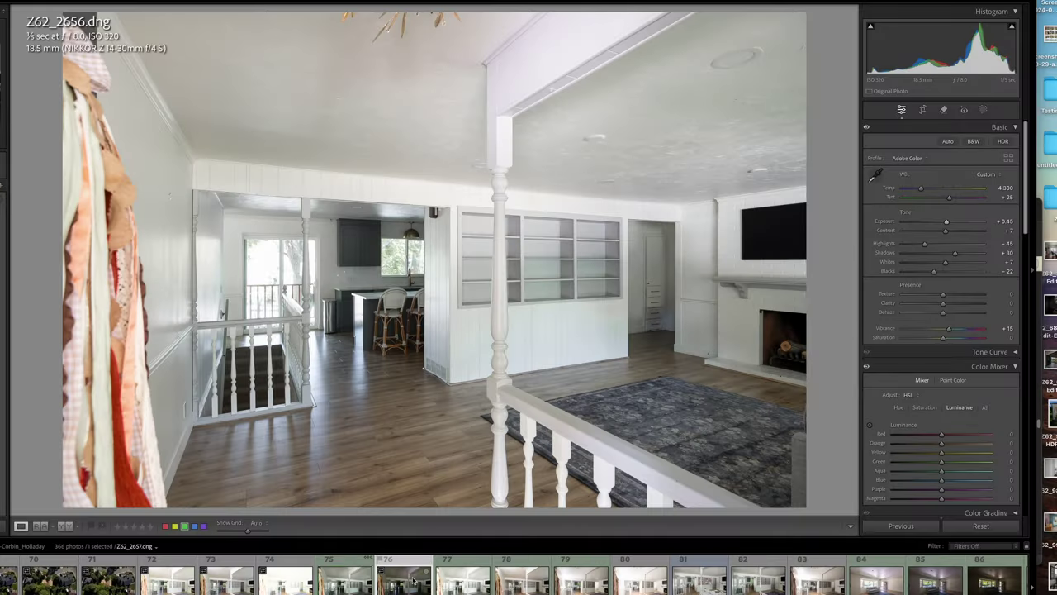
On Z62_2657 set highlights to -16 and exposure to -0.20, then go to Z62_2658.
left_click(413, 582)
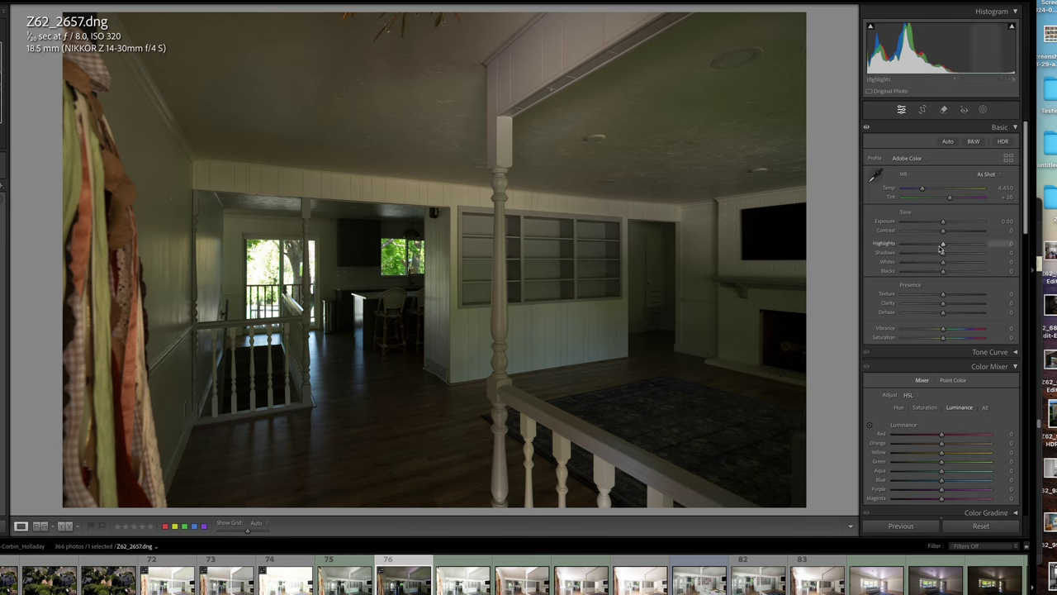
left_click_drag(939, 246, 936, 245)
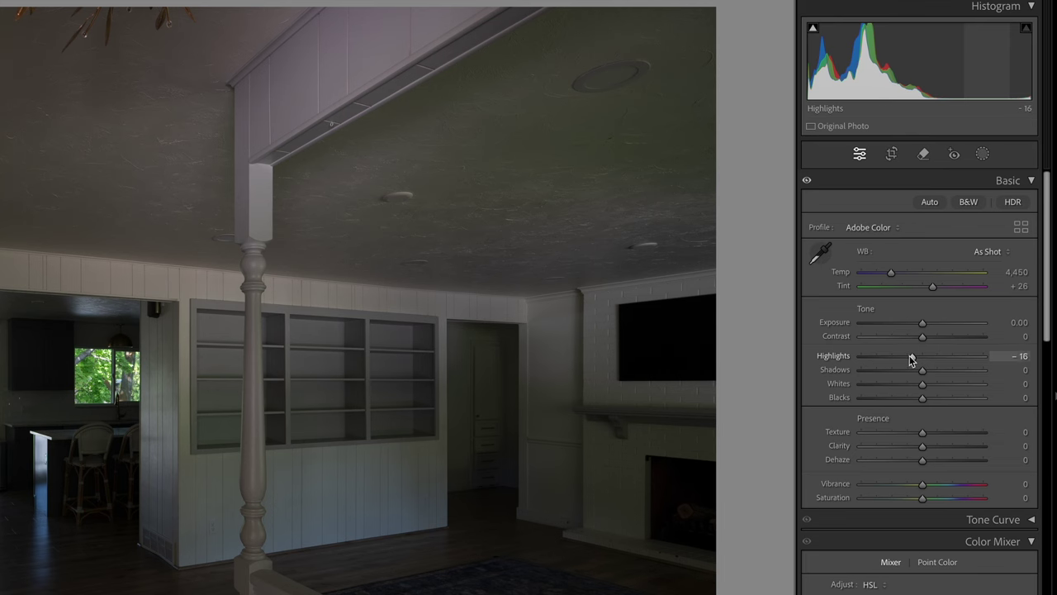
left_click_drag(922, 323, 918, 325)
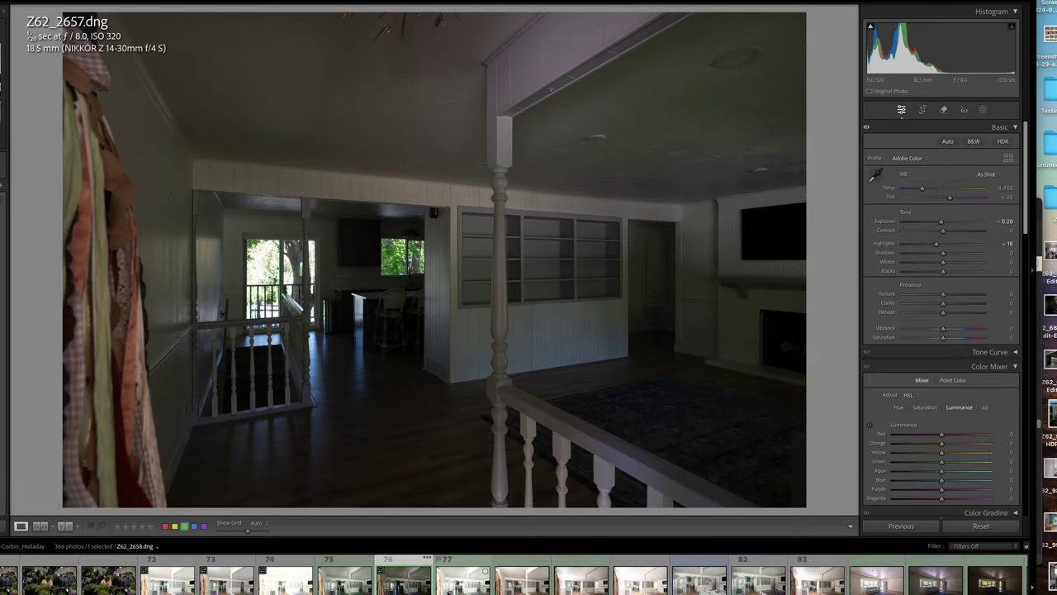
left_click(448, 587)
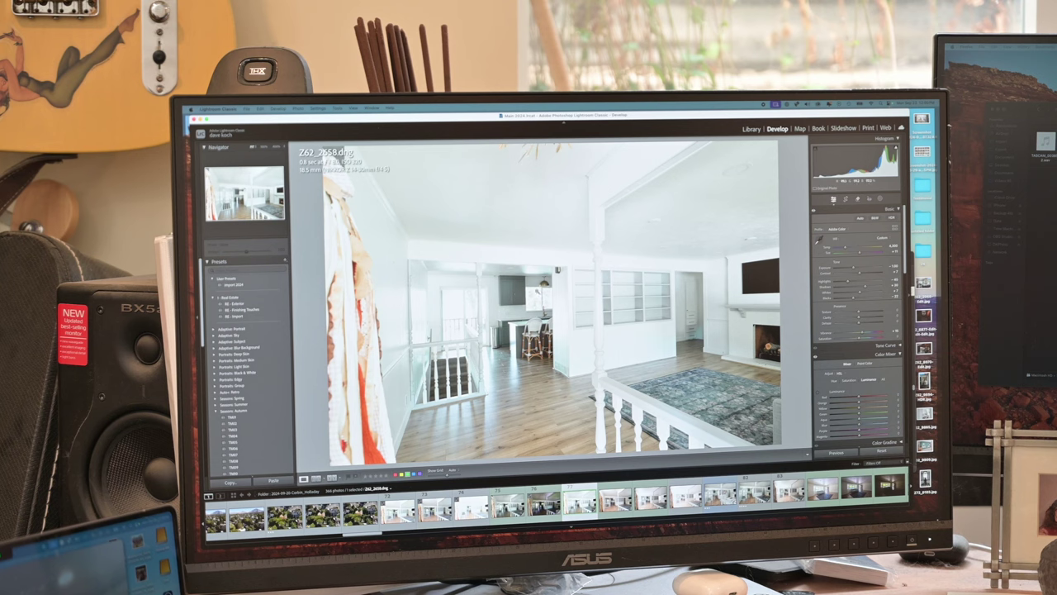
Apply Z62_2656's edit settings to Z62_2658 and darken its exposure.
left_click(507, 502)
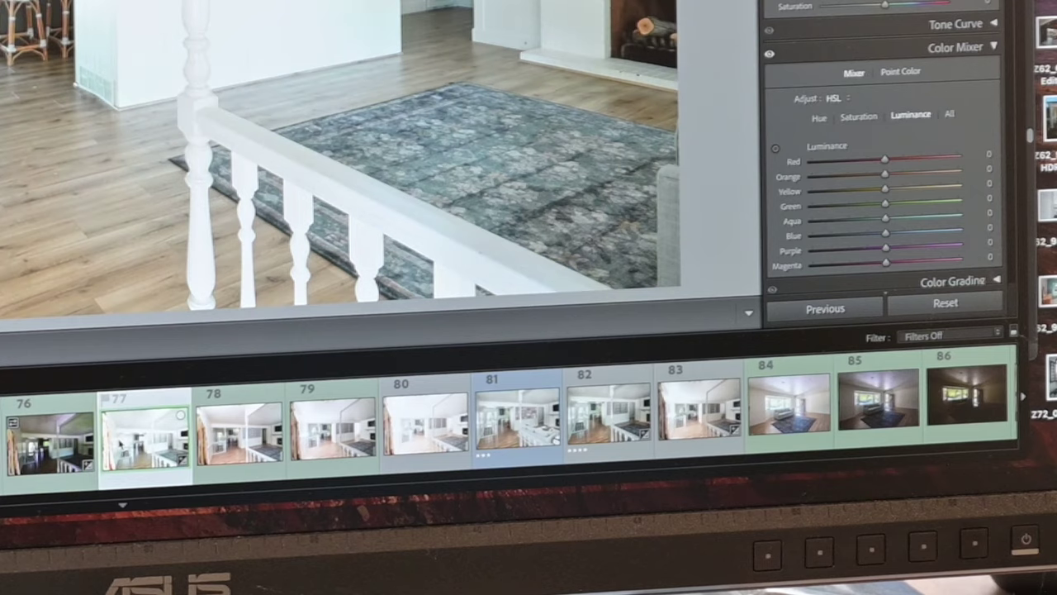
left_click(806, 310)
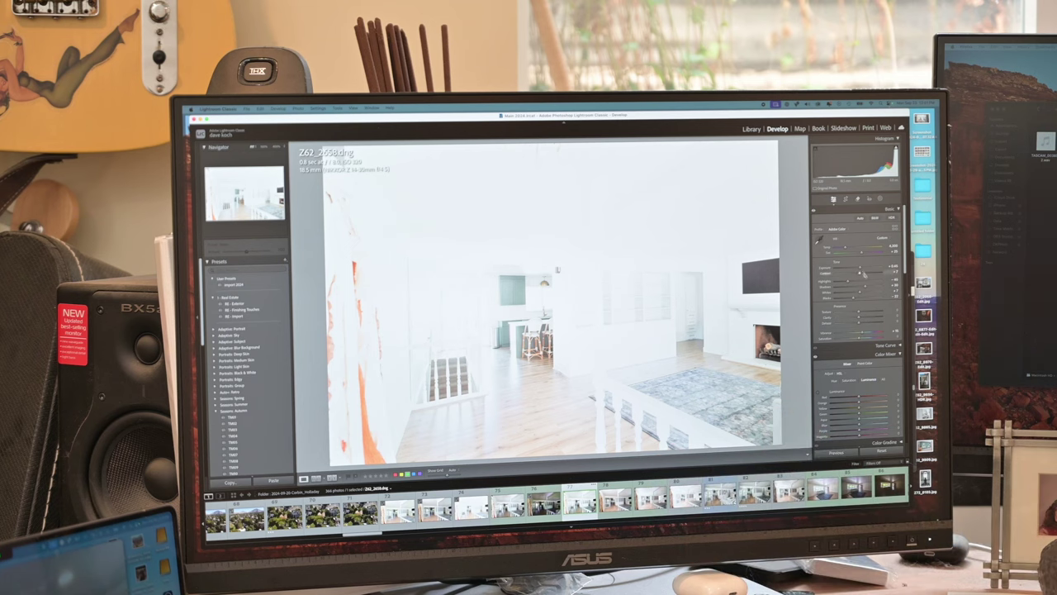
left_click_drag(864, 273, 857, 270)
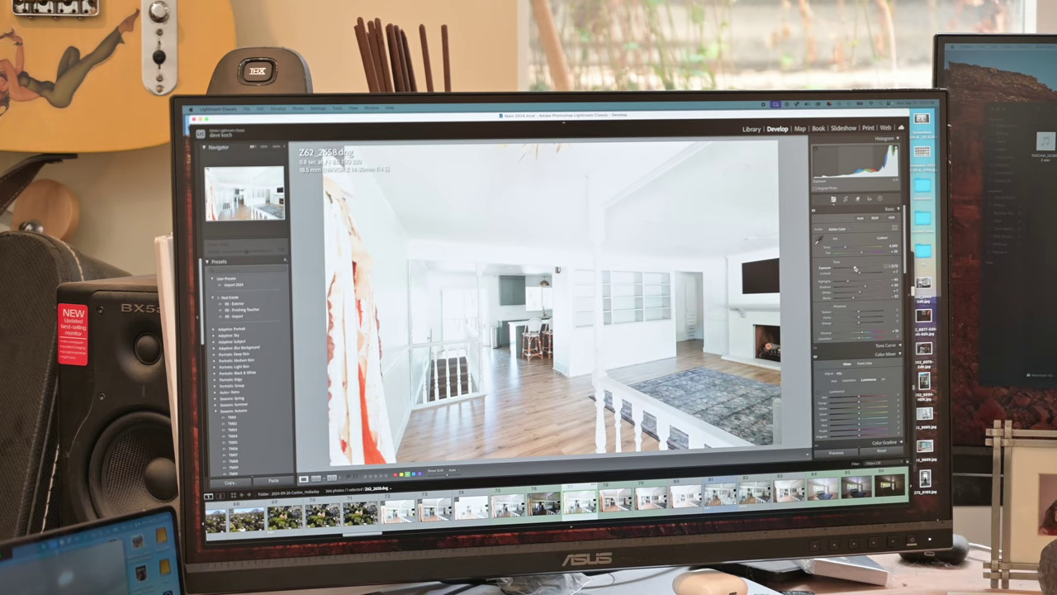
Compare Z62_2658 against Z62_2656, then raise Z62_2659's whites slightly.
left_click(507, 501)
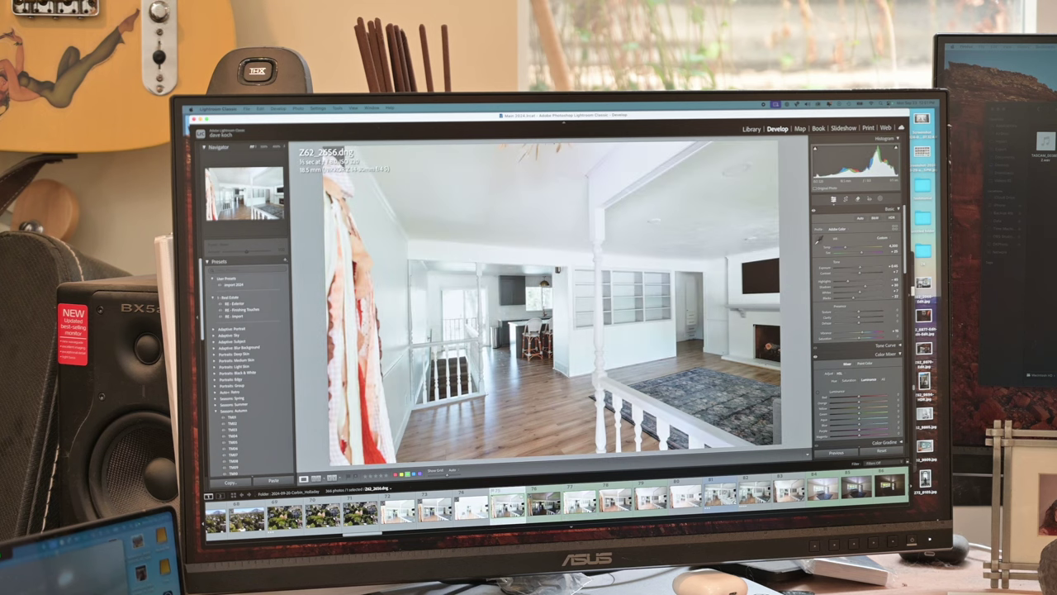
left_click(581, 501)
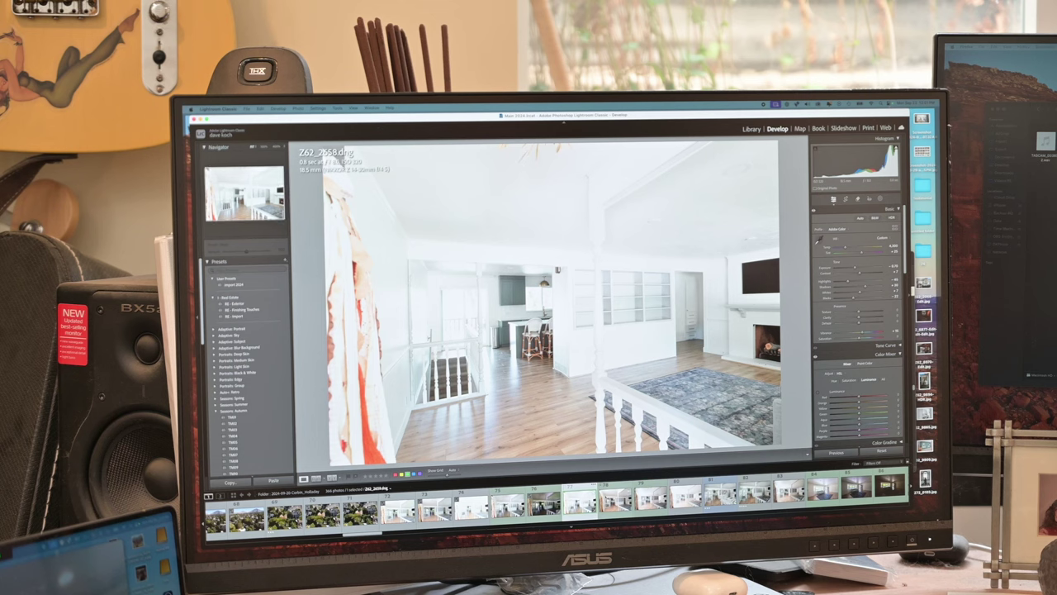
left_click(615, 502)
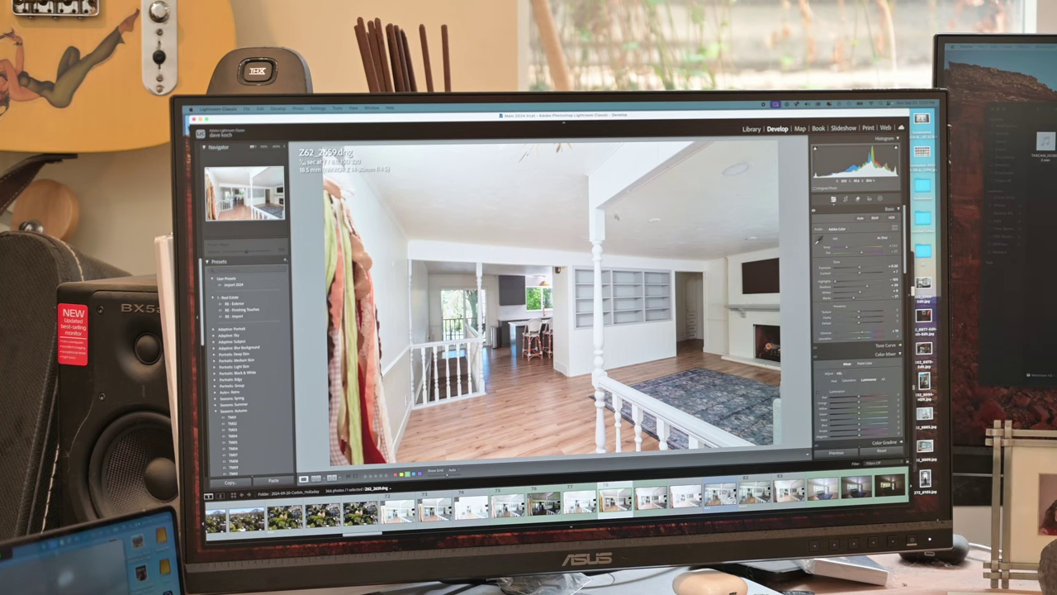
left_click_drag(853, 292, 858, 291)
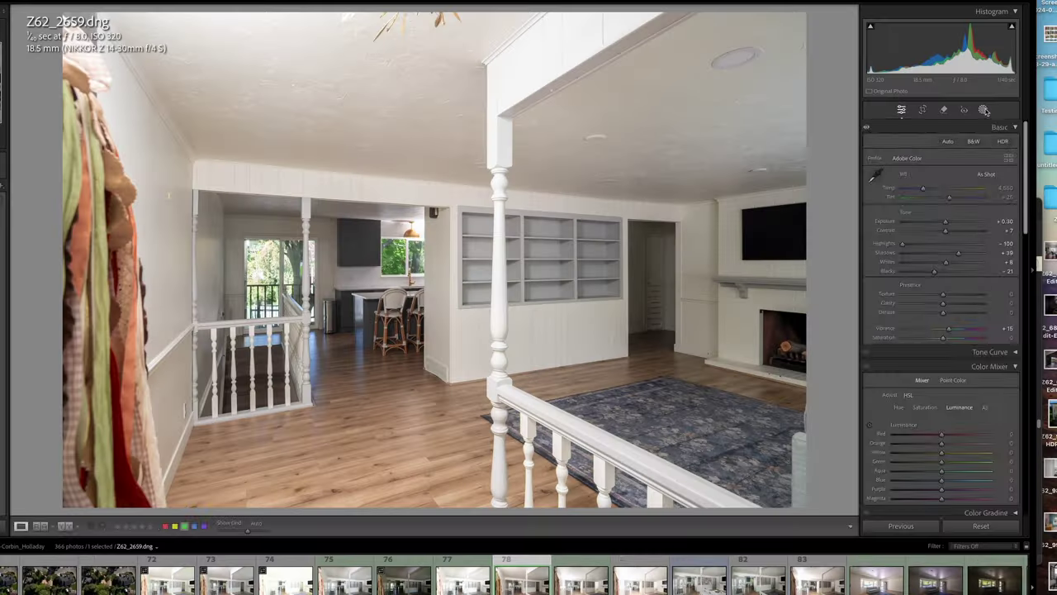
Lay a linear gradient mask across Z62_2659's right side at exposure 0.49.
left_click(983, 109)
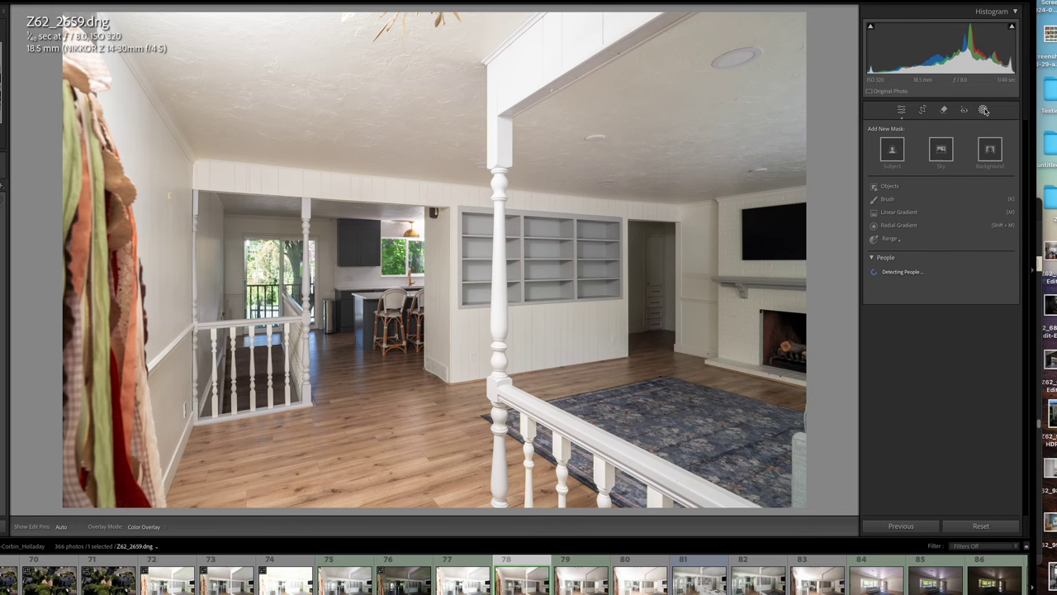
left_click(902, 212)
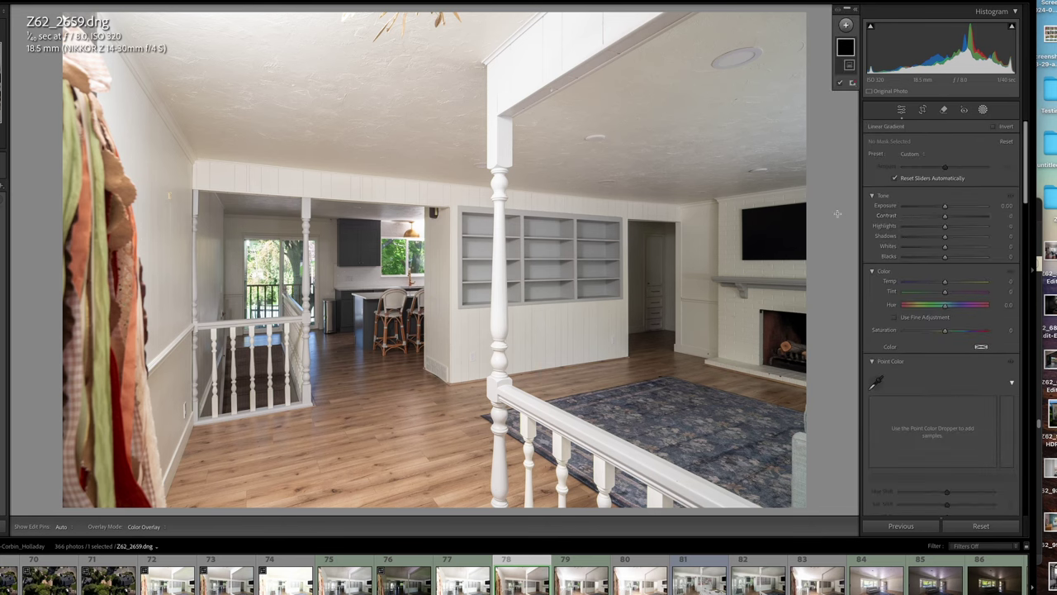
left_click_drag(816, 208, 461, 204)
left_click_drag(945, 205, 948, 208)
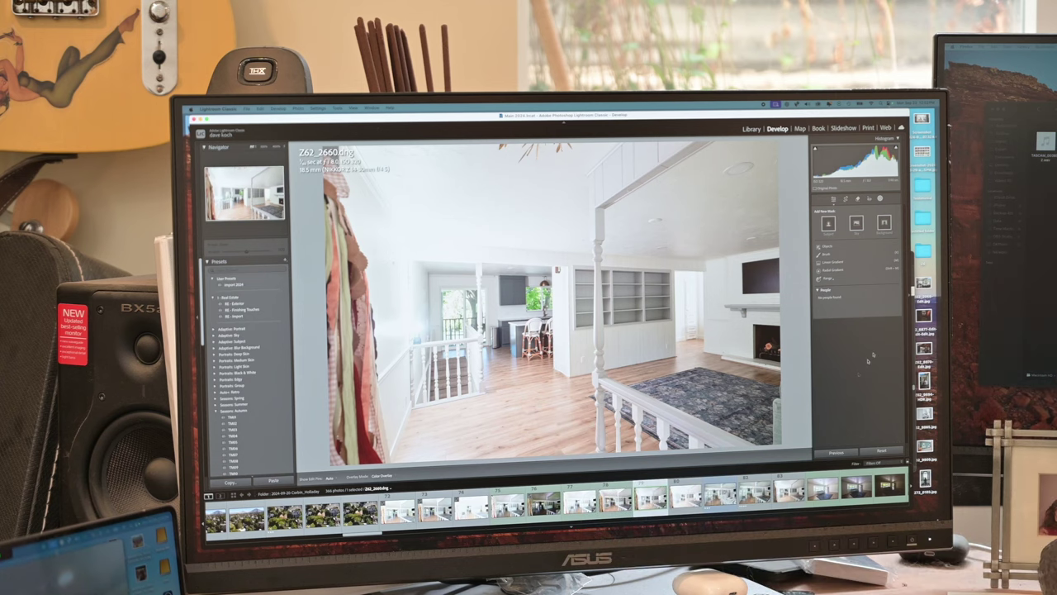
Set Z62_2660's blacks to -52, then copy its settings to Z62_2661 with exposure +0.25.
left_click(833, 200)
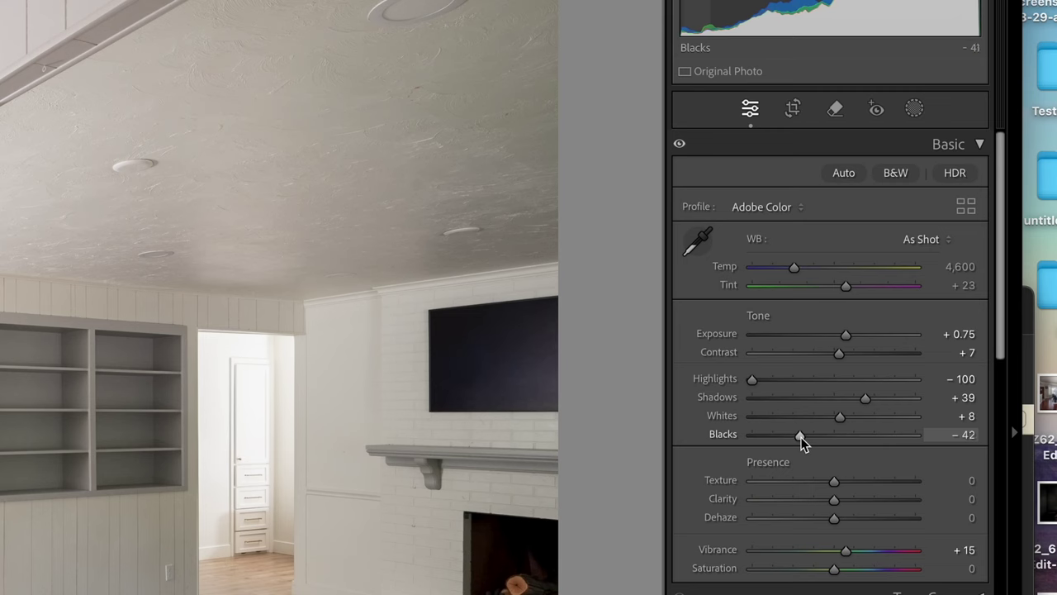
left_click_drag(797, 434, 791, 436)
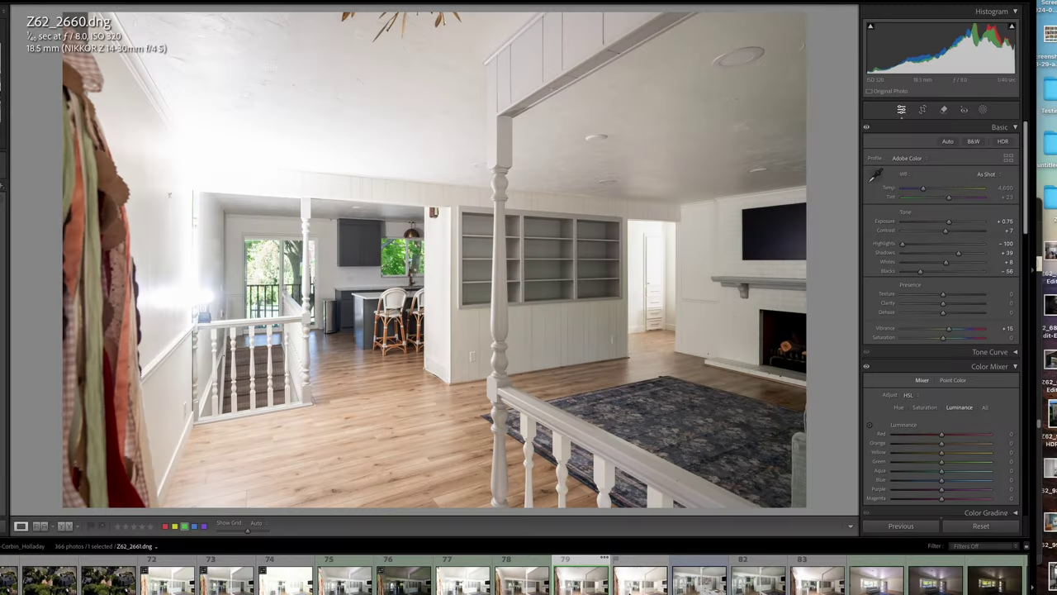
key("Right")
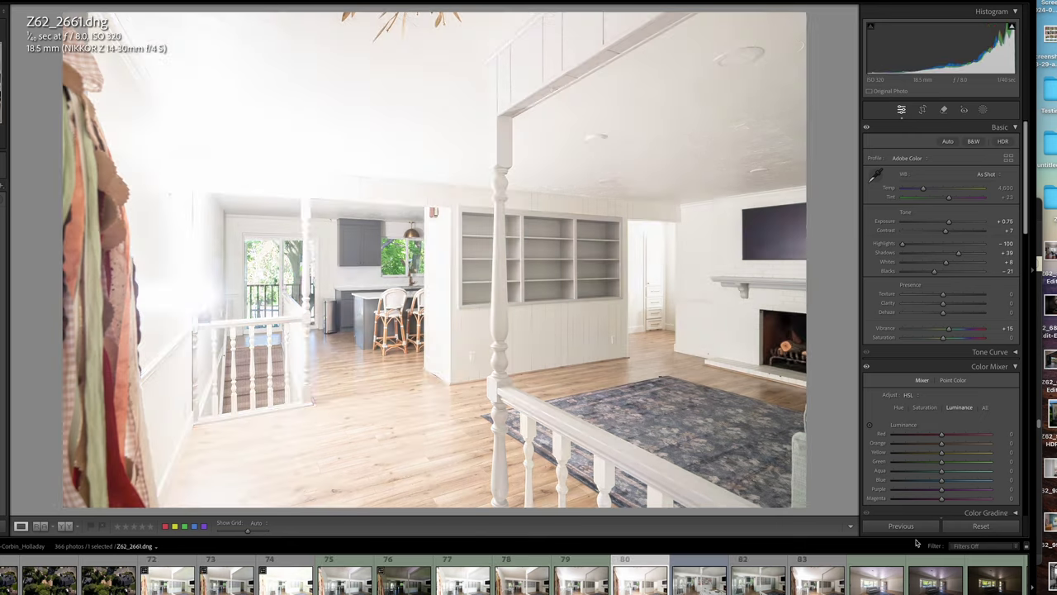
left_click(915, 529)
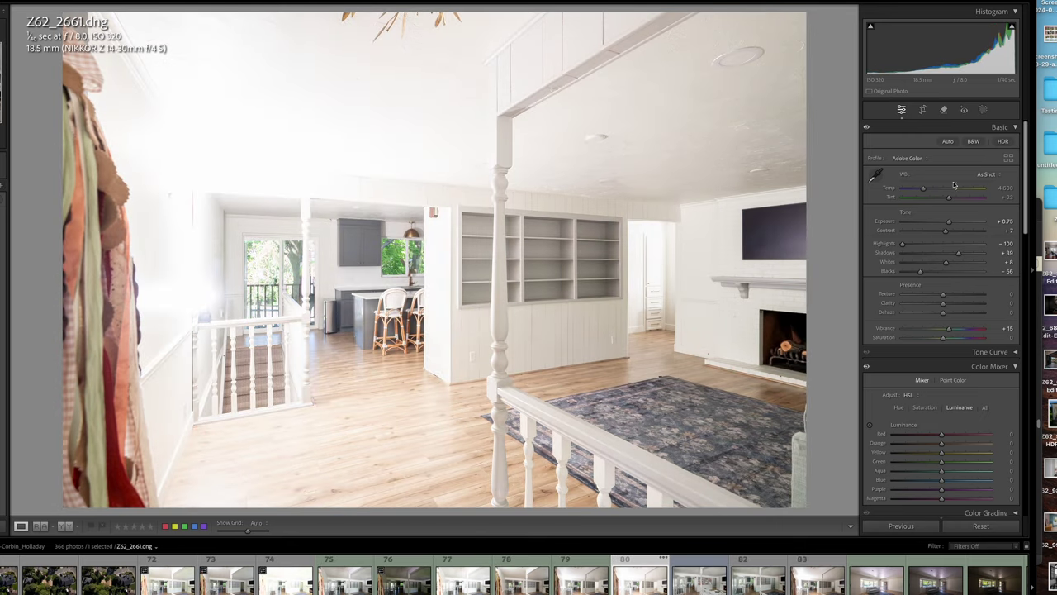
left_click_drag(948, 224, 945, 224)
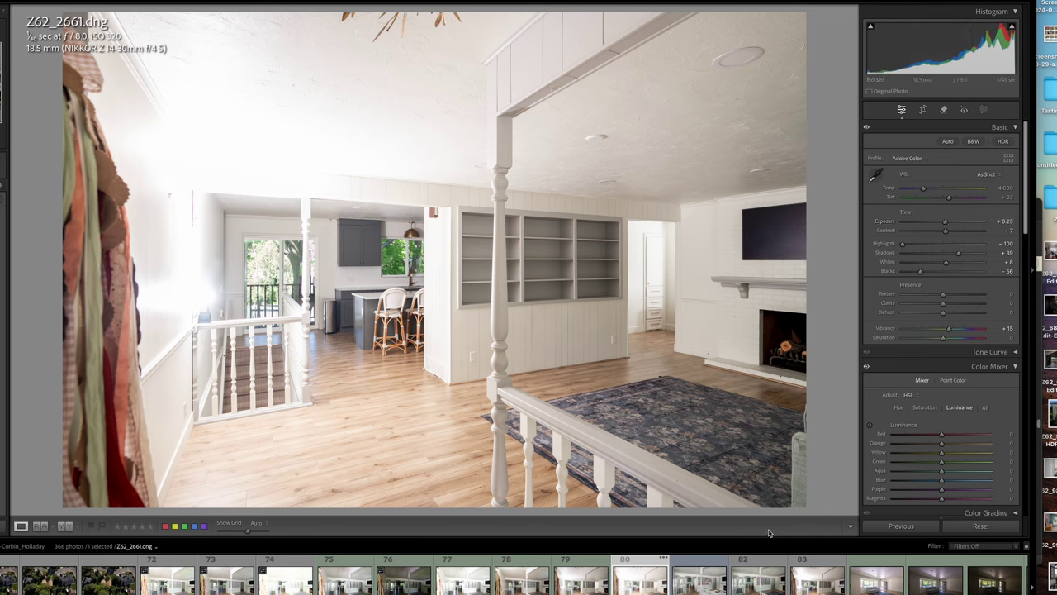
Compare Z62_2656's staged JPG and unstaged edits, then view Z62_2662 against Z62_2660.
left_click(711, 587)
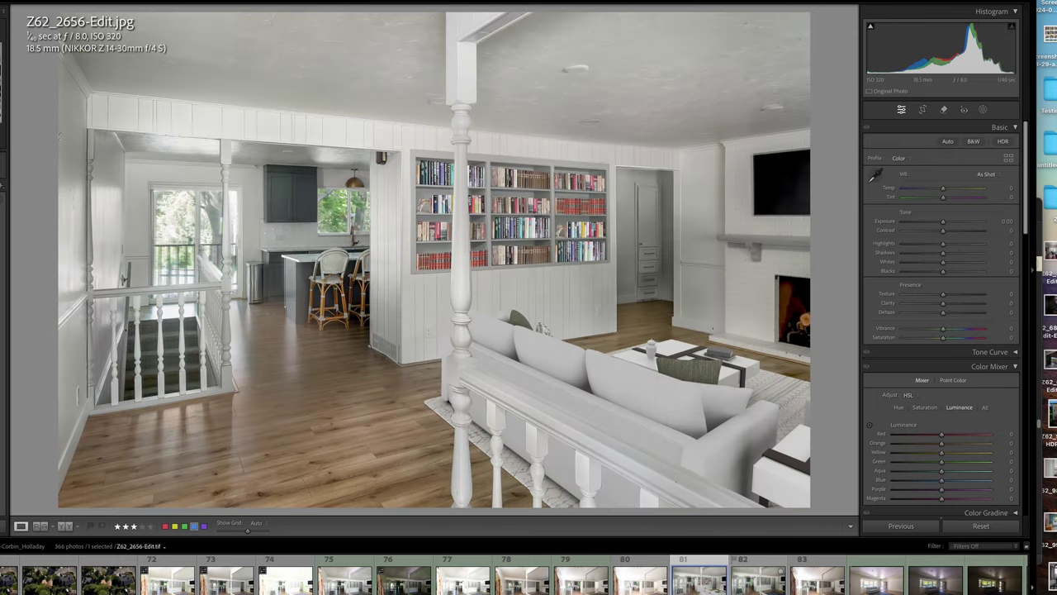
left_click(758, 587)
left_click(698, 584)
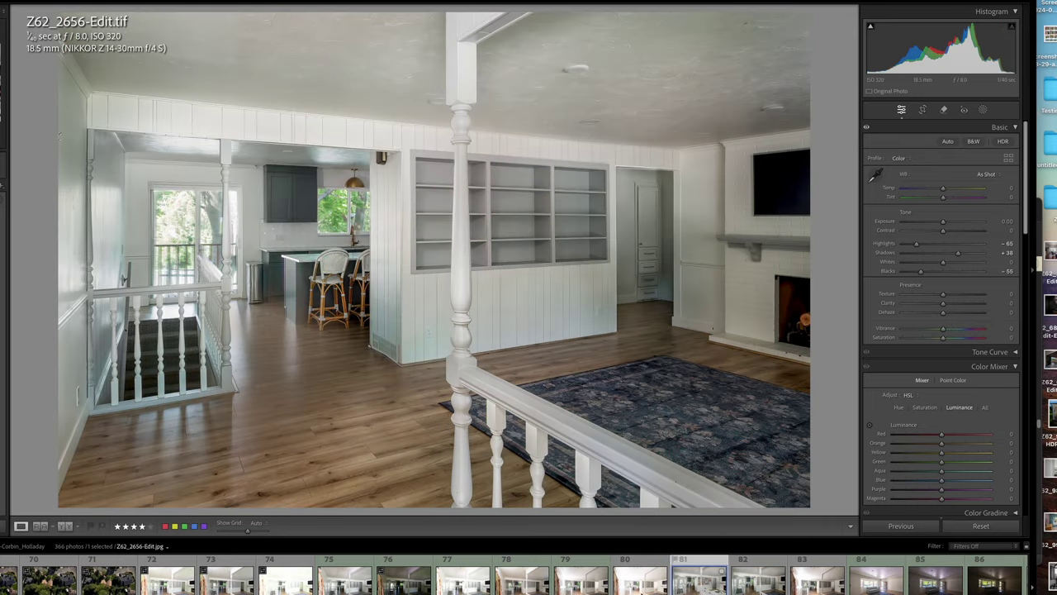
left_click(806, 587)
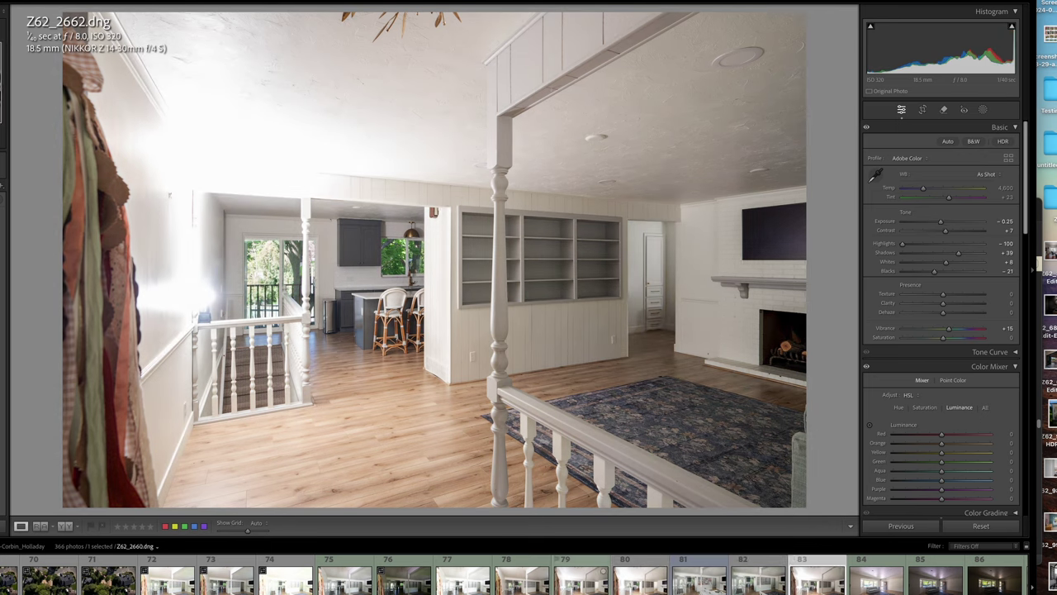
left_click(568, 586)
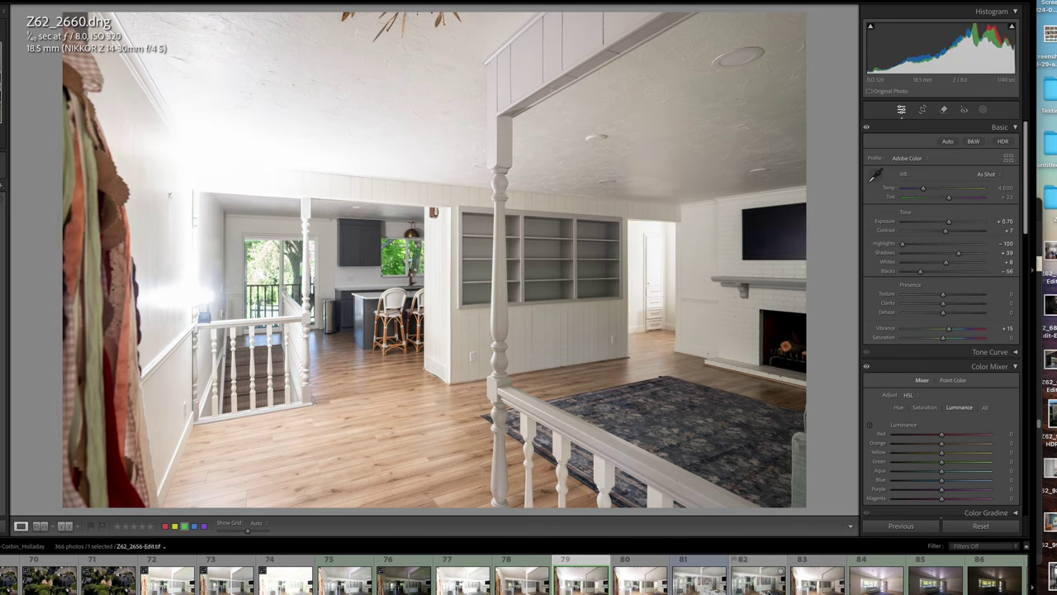
left_click(816, 583)
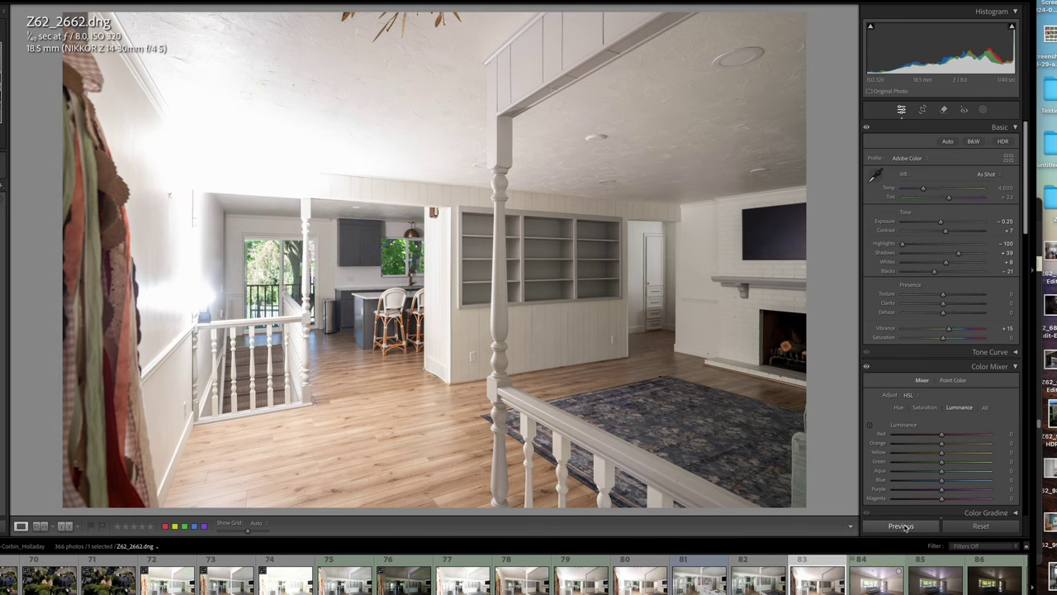
Paste the previous settings onto Z62_2662 with exposure +0.20, label it green, and select photo 75.
left_click(902, 526)
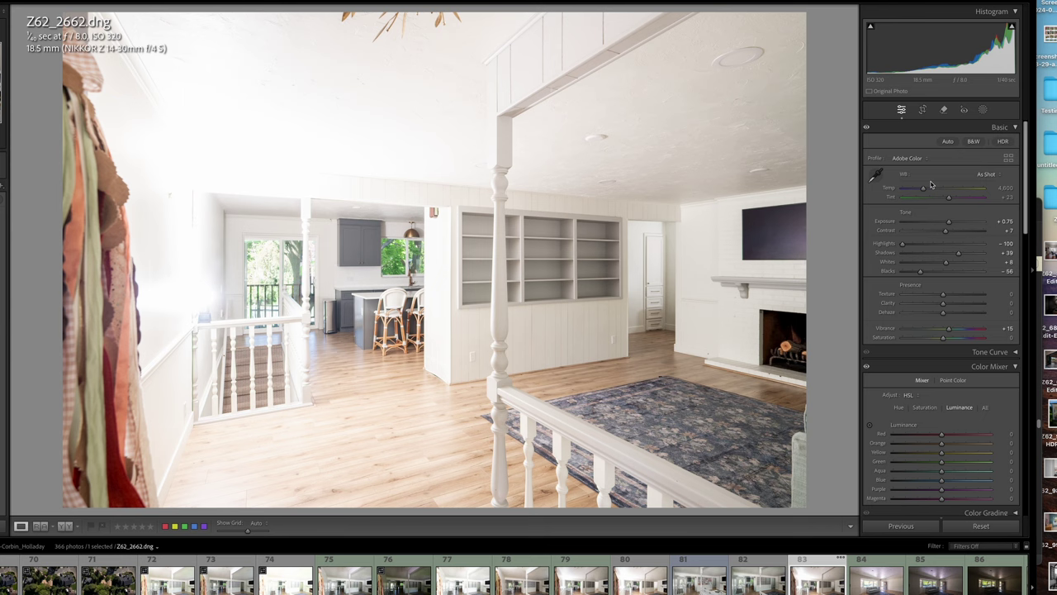
left_click_drag(950, 224, 941, 224)
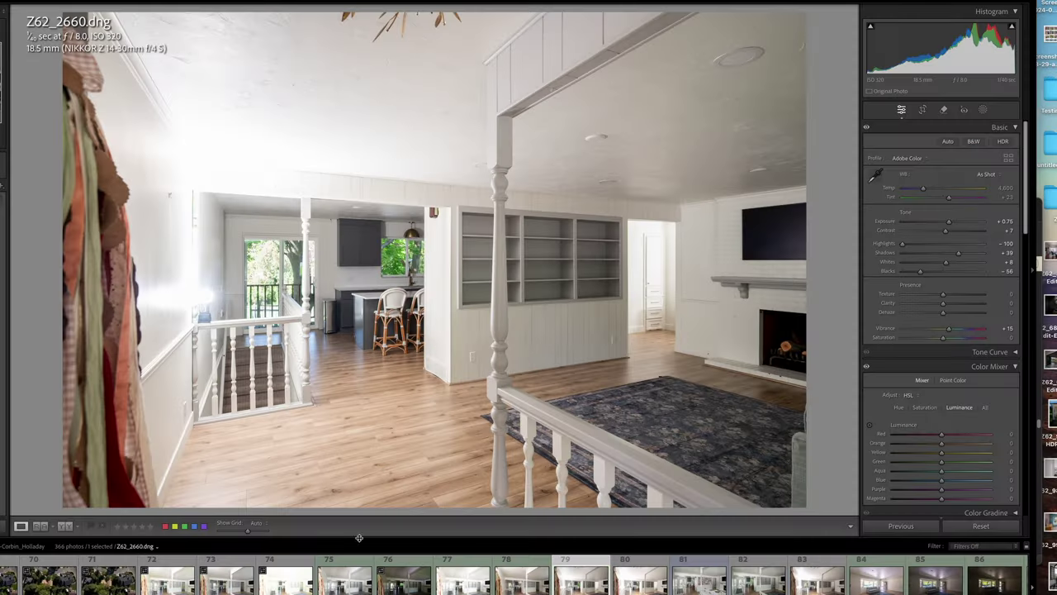
left_click(813, 578)
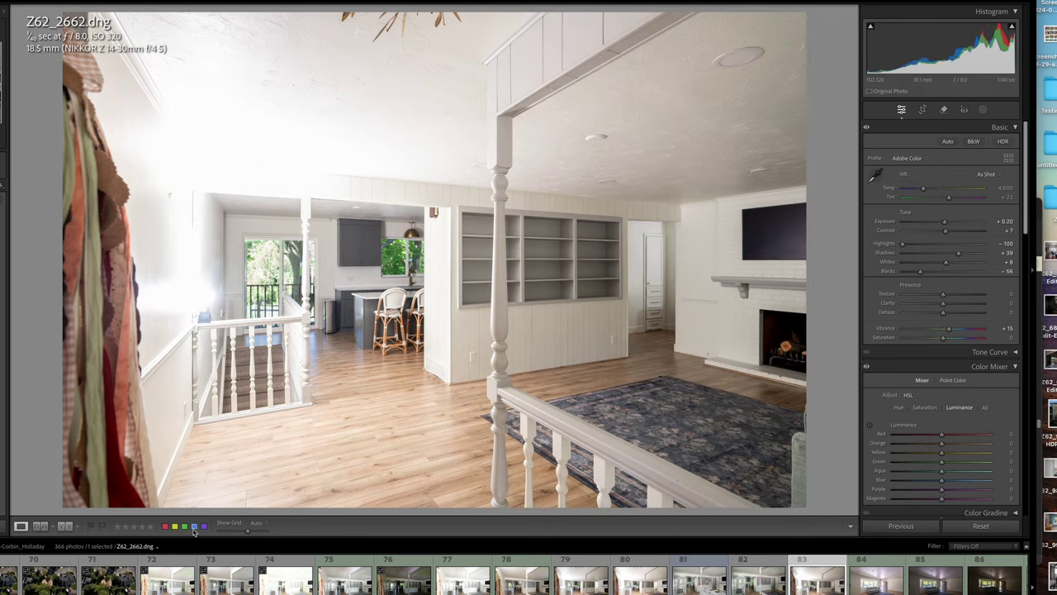
left_click(186, 526)
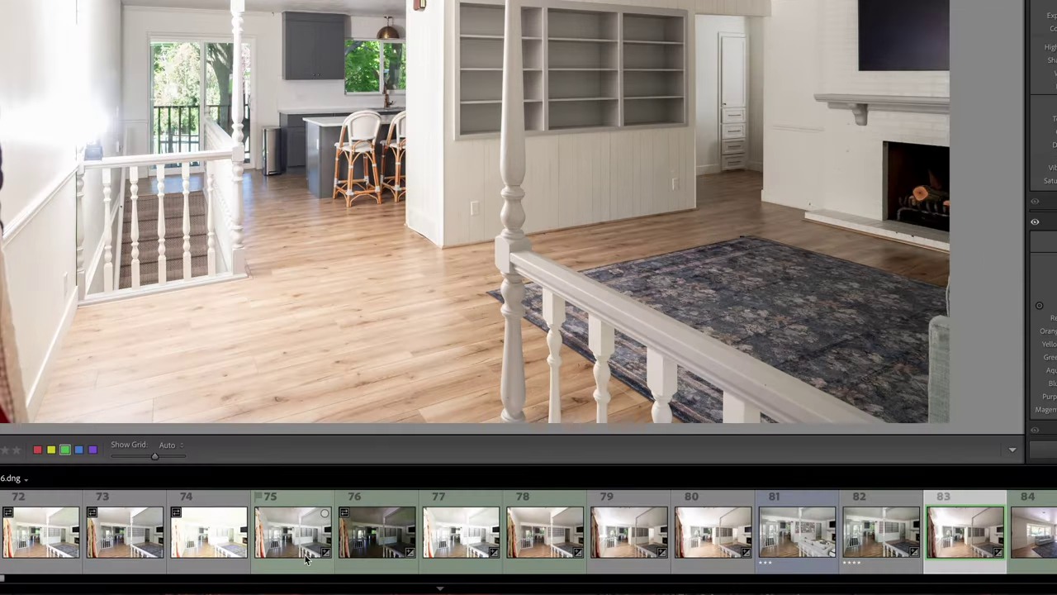
left_click(304, 555)
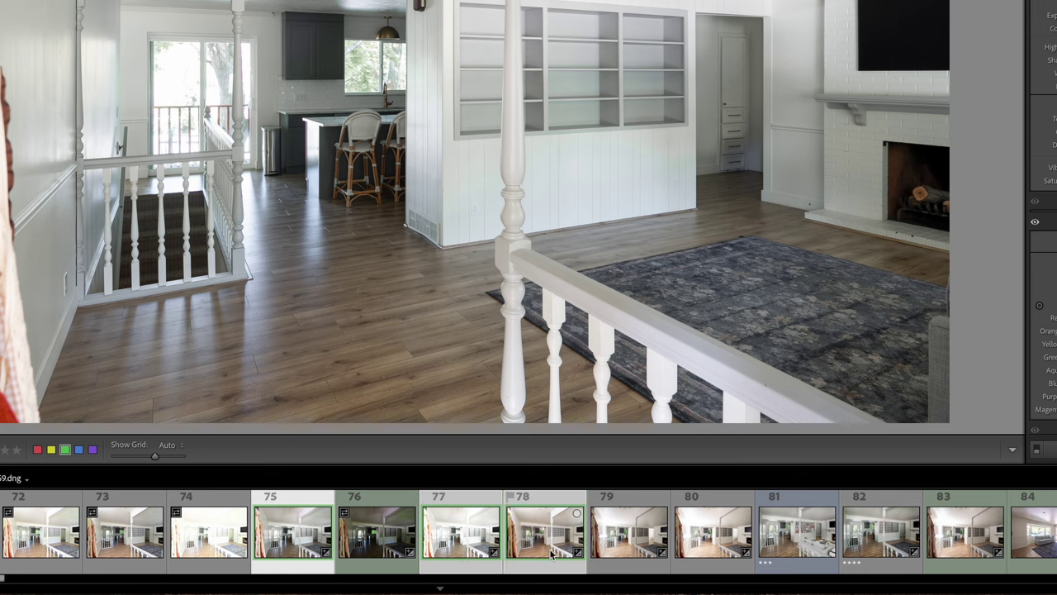
Add photo 83 to the multi-selection of bracketed exposures 75, 77 and 78.
left_click(973, 551, "ctrl")
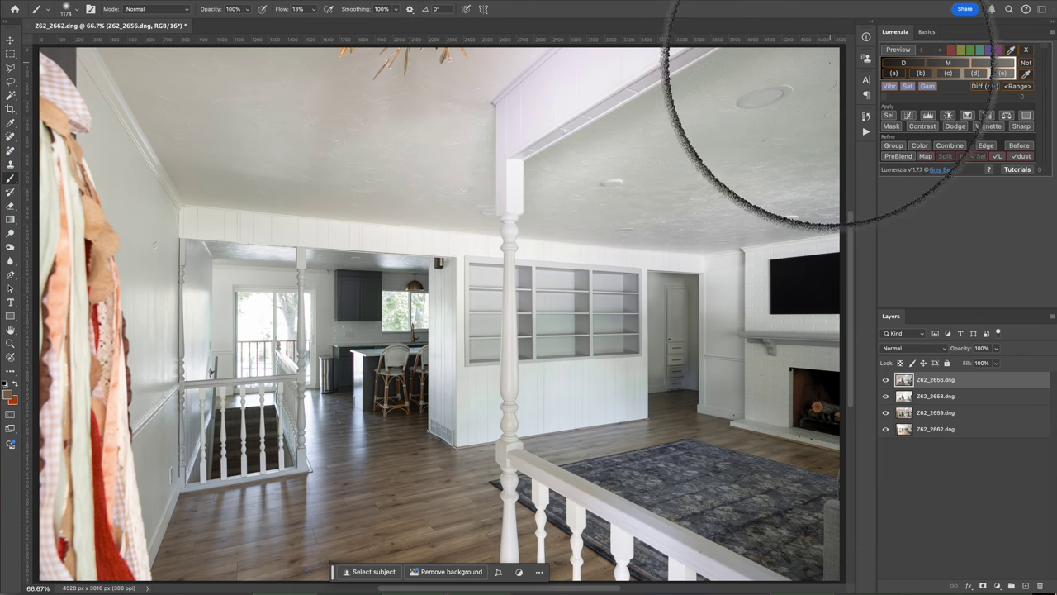
Move Z62_2656 to the bottom with Z62_2658 above it, and give Z62_2658 a black mask.
left_click(865, 132)
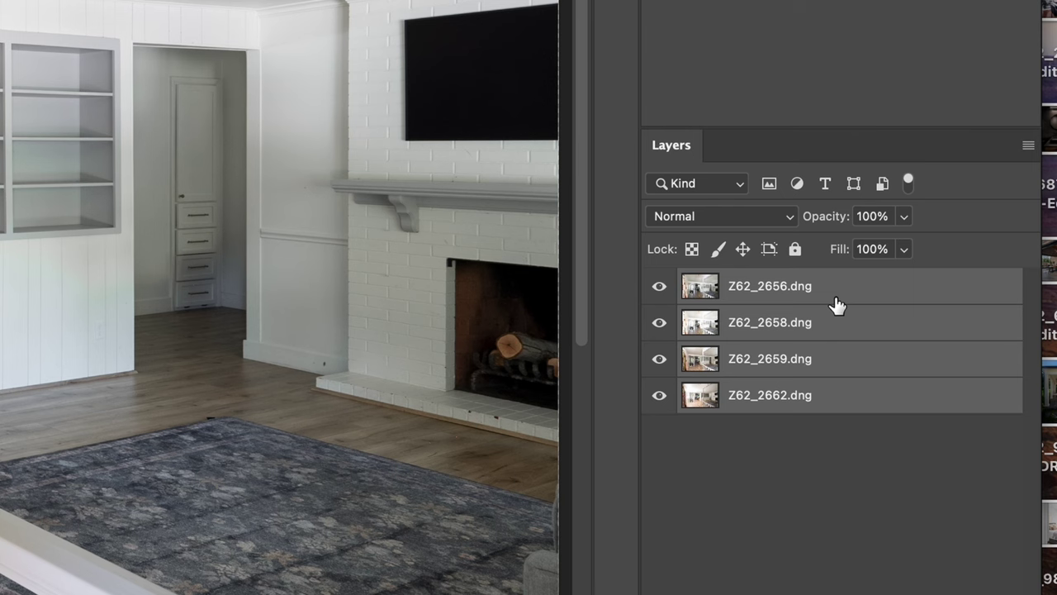
left_click(822, 288)
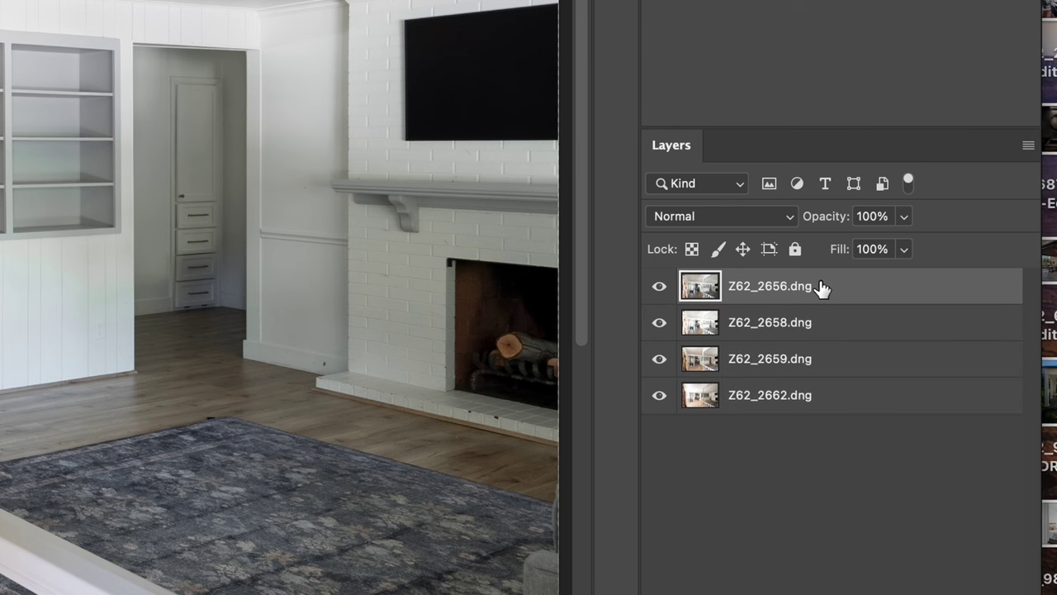
left_click(785, 323)
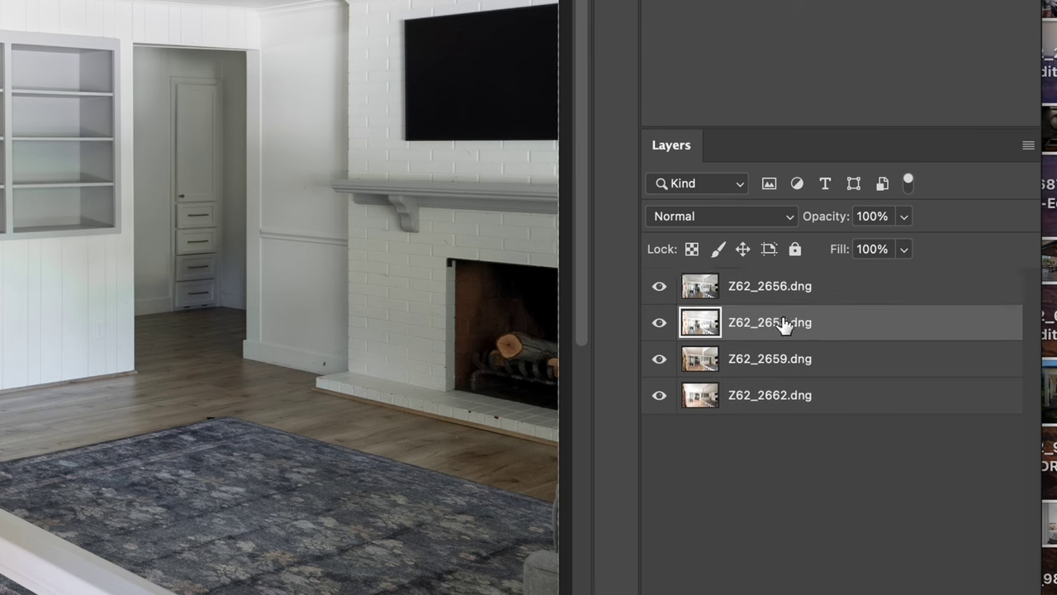
left_click(760, 365)
left_click(768, 408)
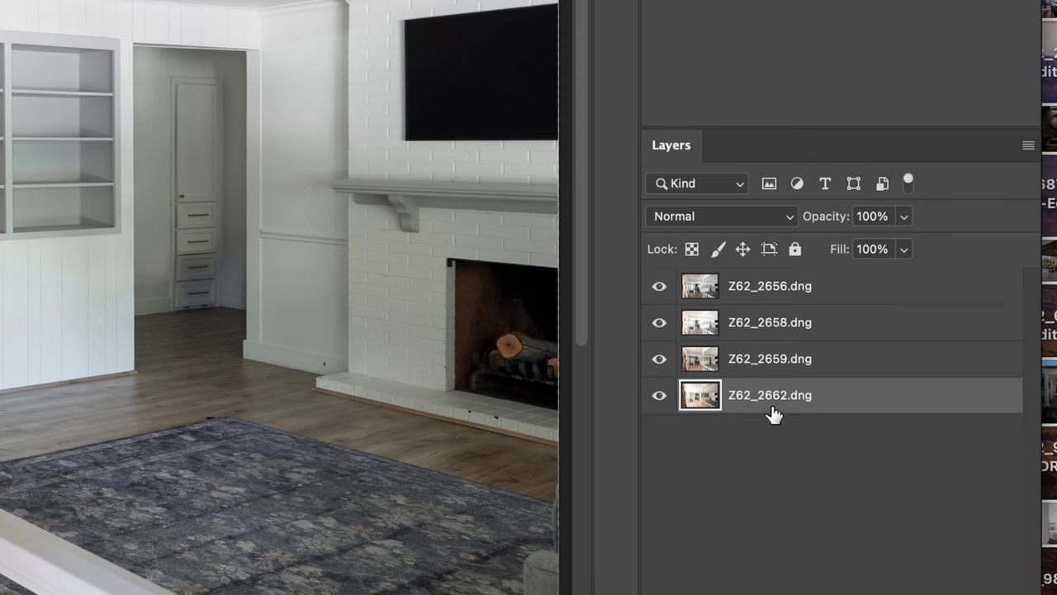
left_click(768, 300)
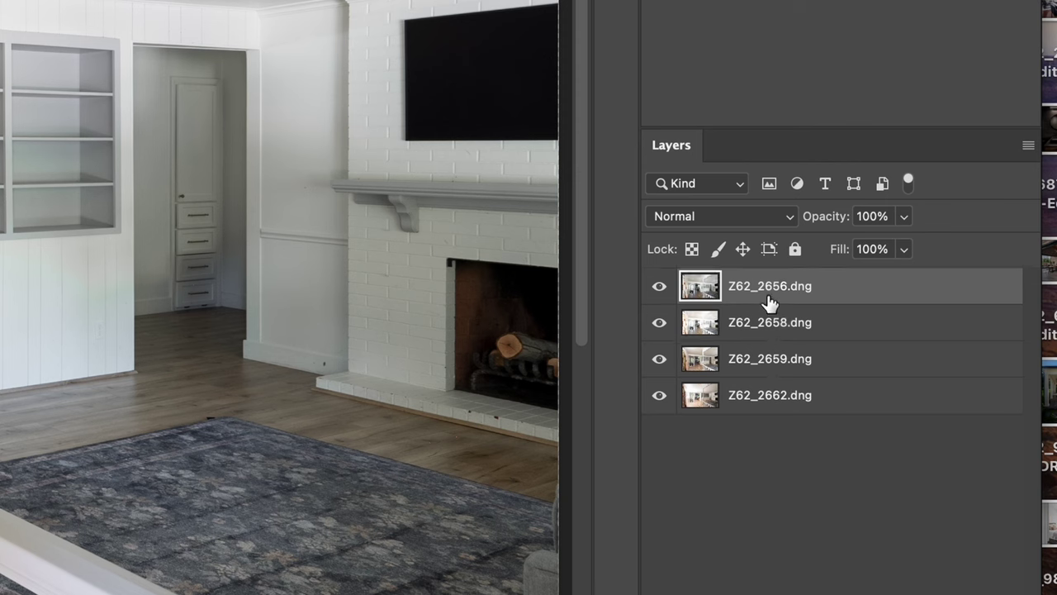
left_click_drag(768, 301, 736, 464)
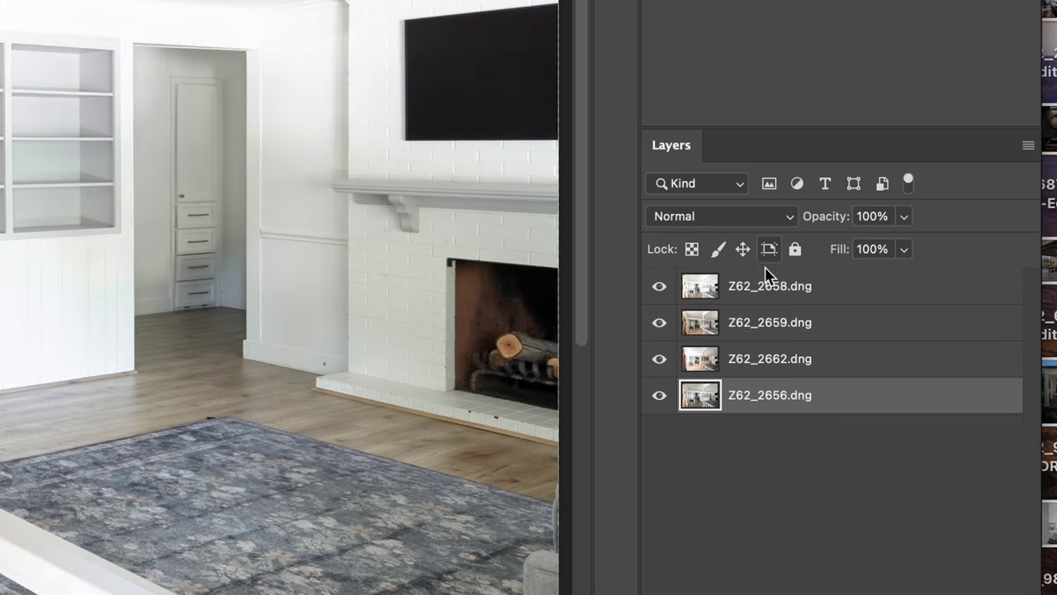
left_click_drag(767, 284, 766, 383)
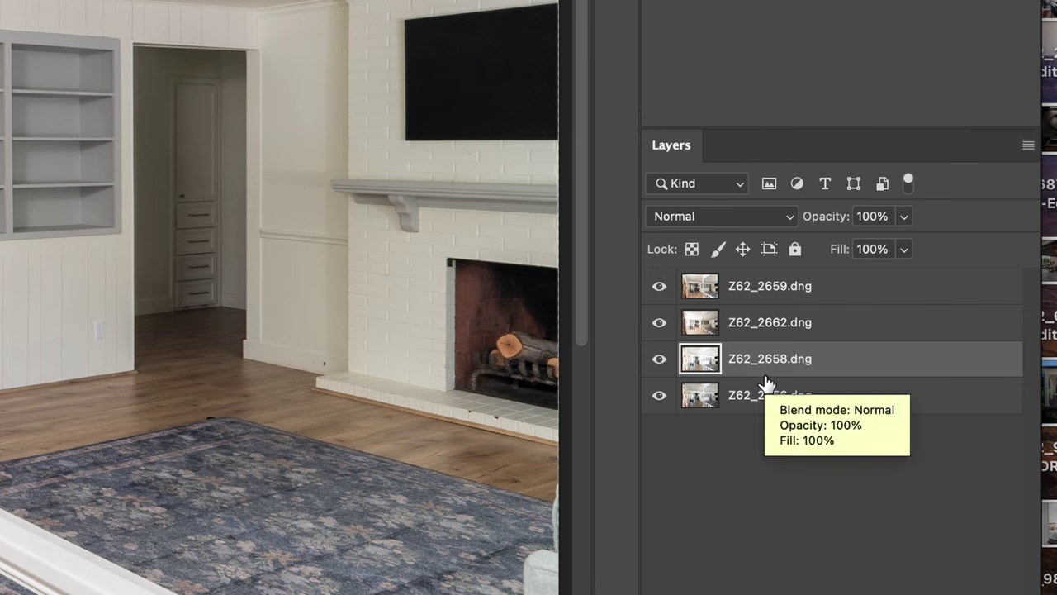
key("ctrl+alt+m")
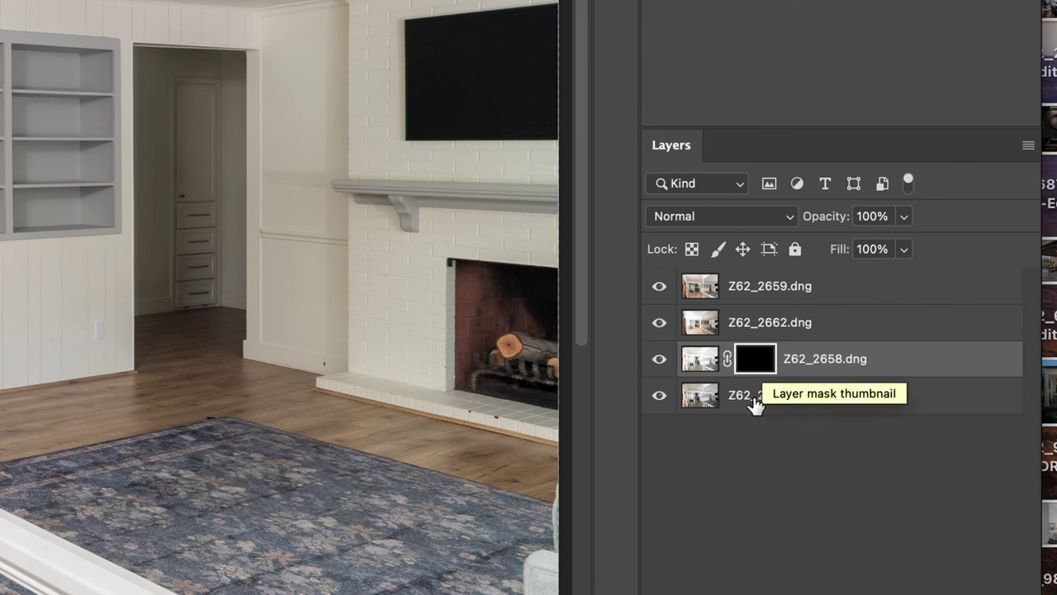
Move Z62_2662 to the top of the stack and hide it behind a black mask.
left_click(822, 327)
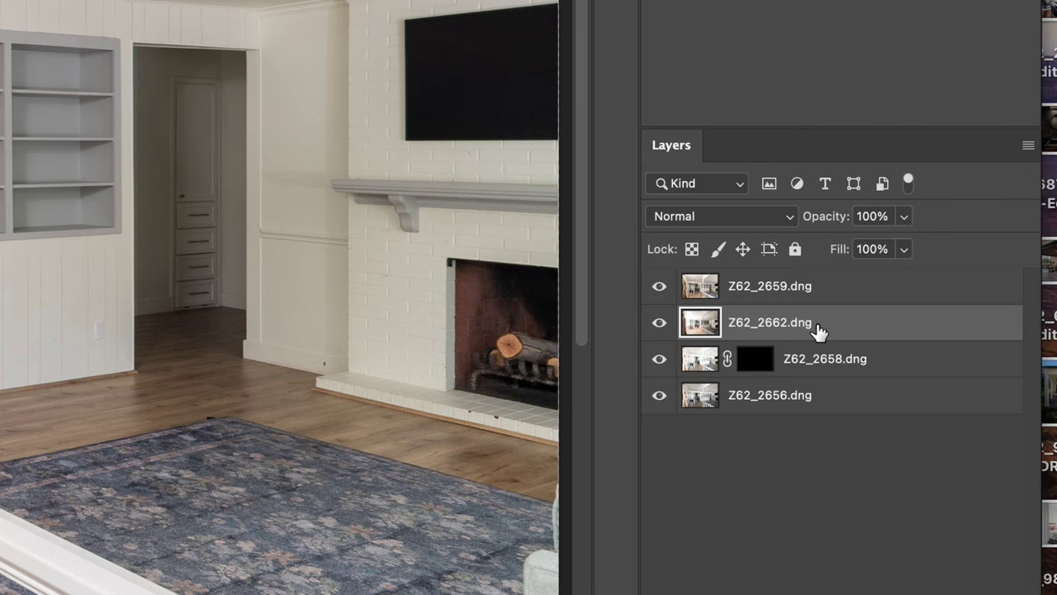
left_click_drag(817, 331, 802, 281)
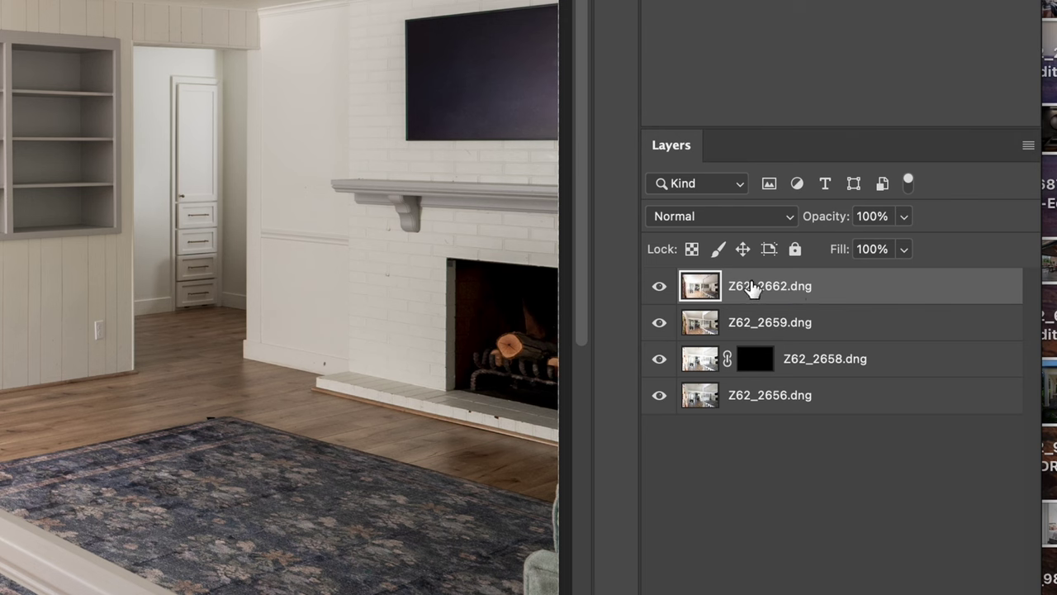
key("ctrl+alt+m")
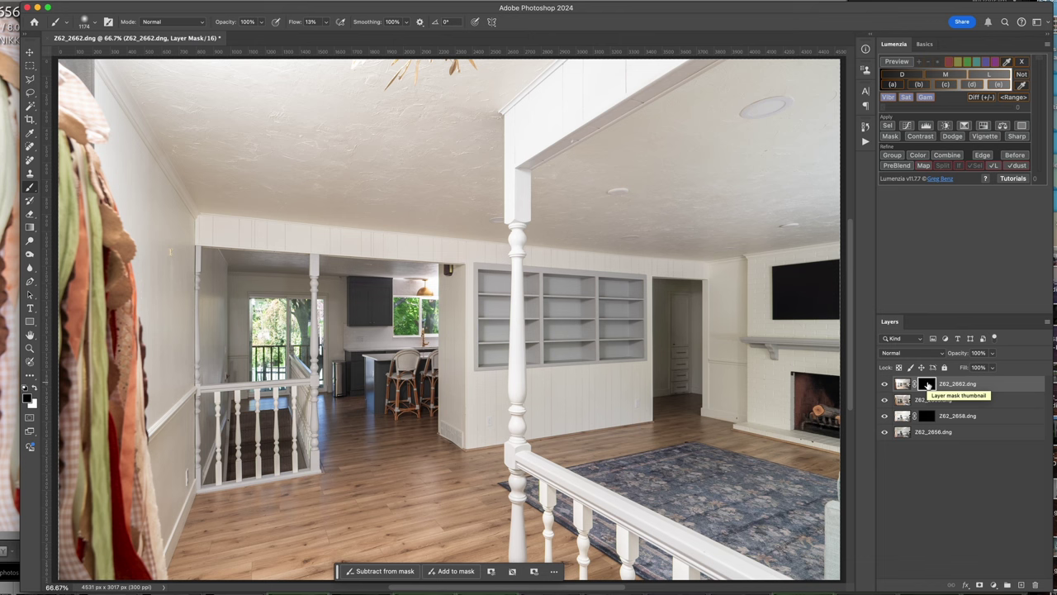
Group Z62_2659 and Z62_2662 into Group 1 and expand it to show its layers.
left_click(986, 402)
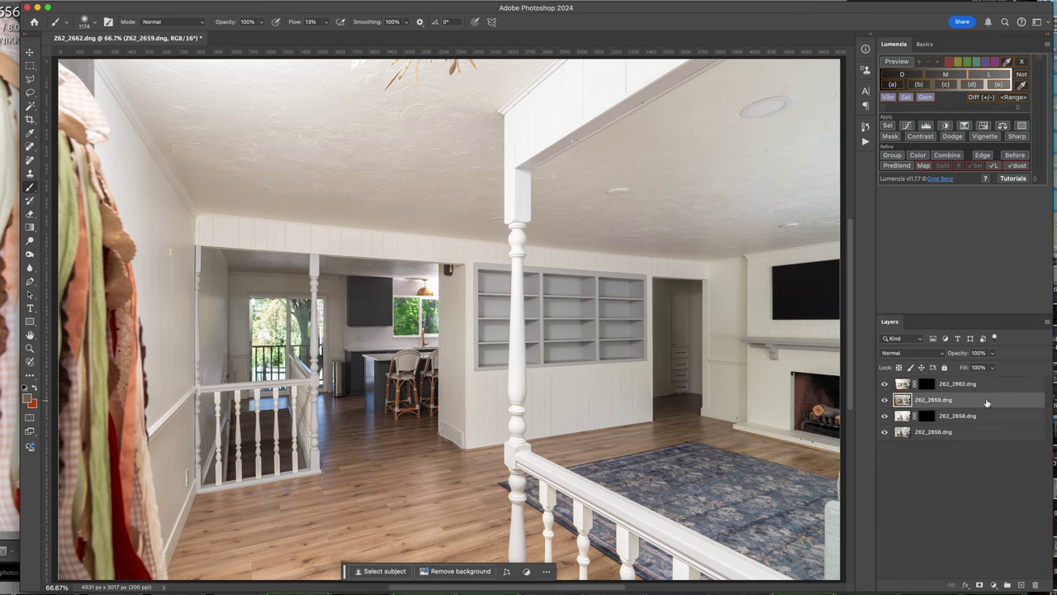
left_click(975, 383, "shift")
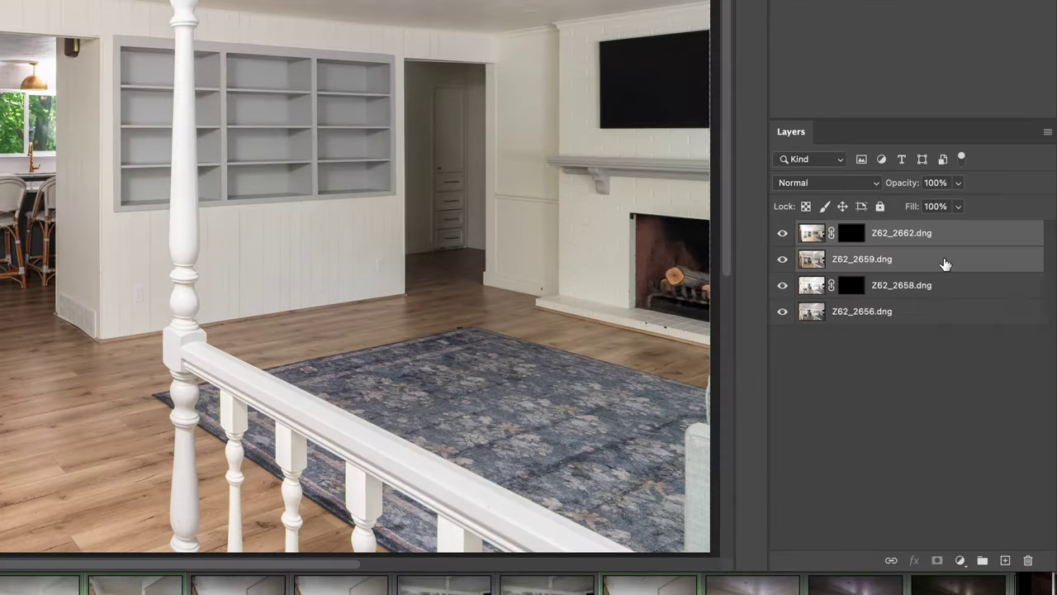
left_click_drag(984, 402, 982, 560)
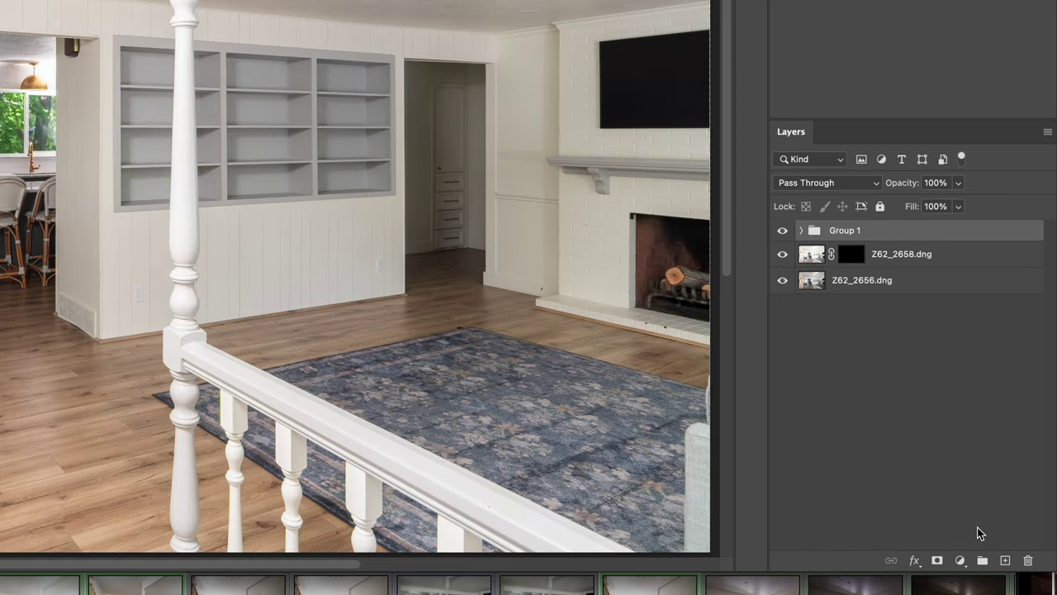
left_click(800, 231)
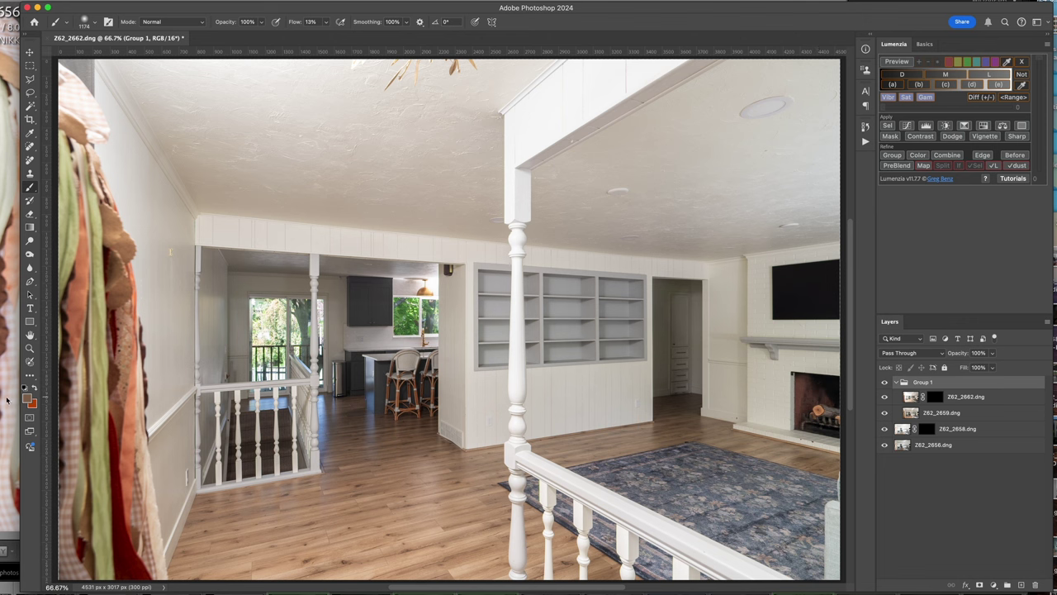
Zoom in to 300% on the doorway floor beside the built-in shelves.
left_click(30, 348)
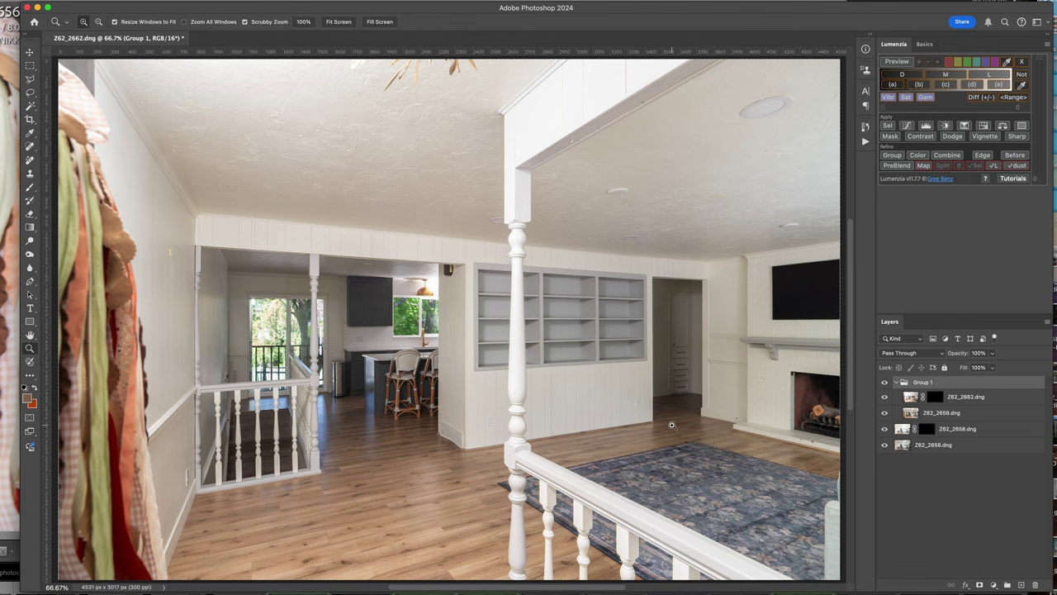
left_click_drag(673, 426, 672, 425)
scroll(671, 425, "up", 3)
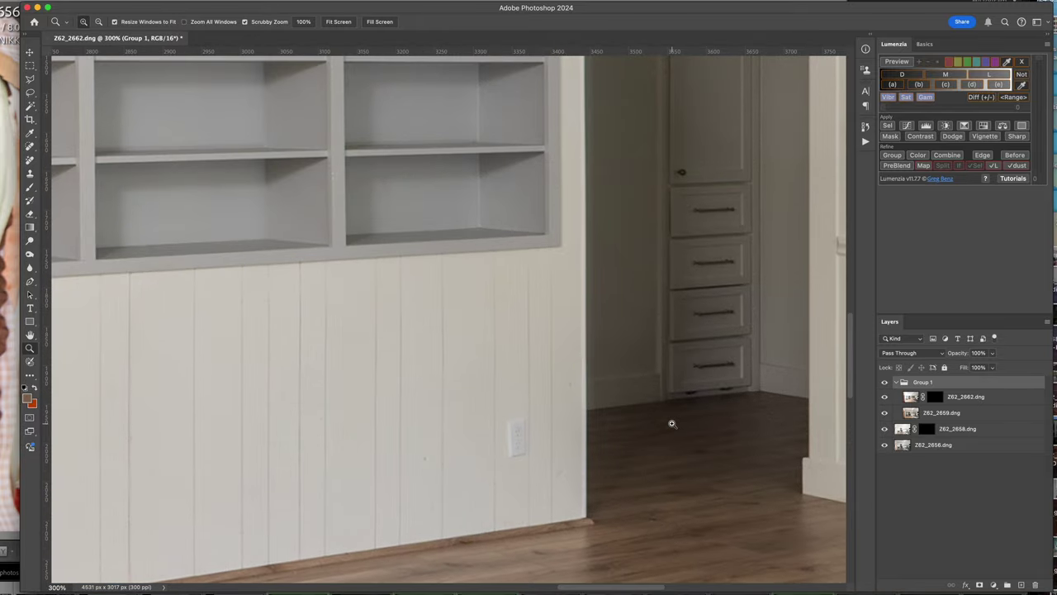
scroll(670, 424, "down", 1)
scroll(682, 243, "up", 8)
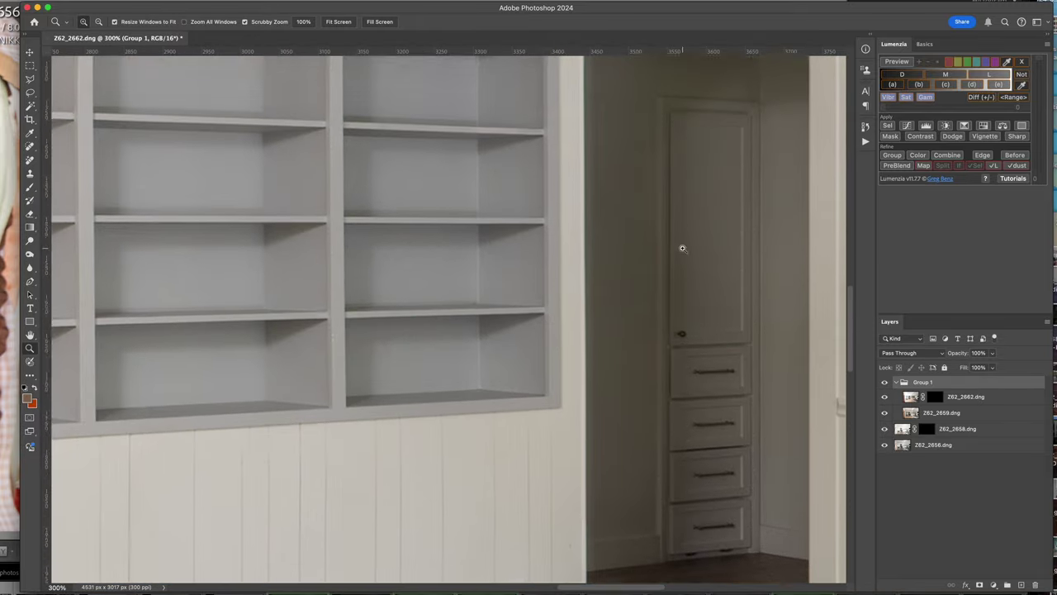
scroll(680, 245, "down", 8)
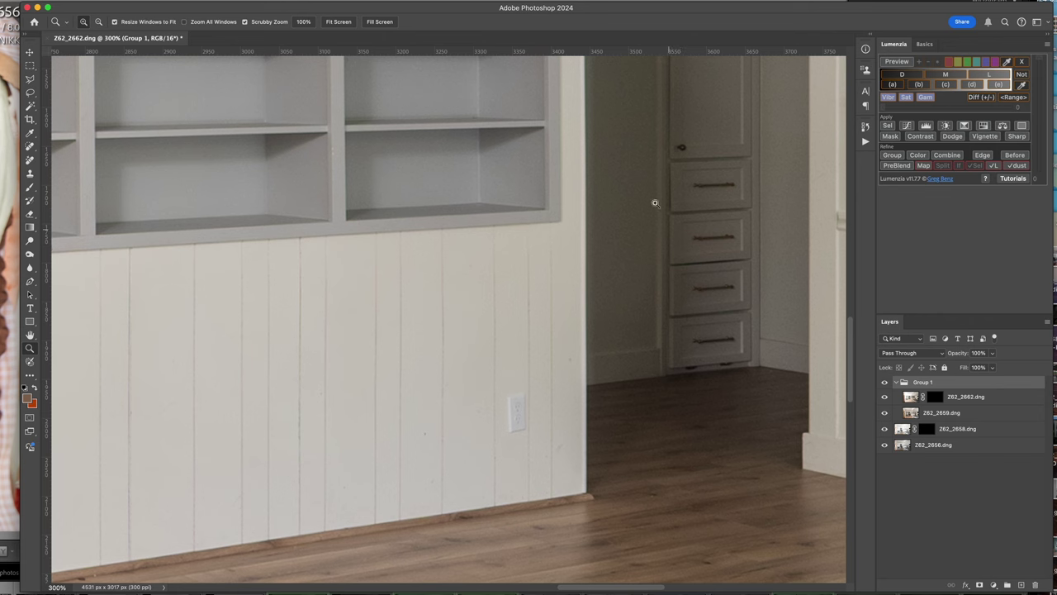
Trace the doorway and its floor with the Polygonal Lasso into a closed selection.
left_click(31, 79)
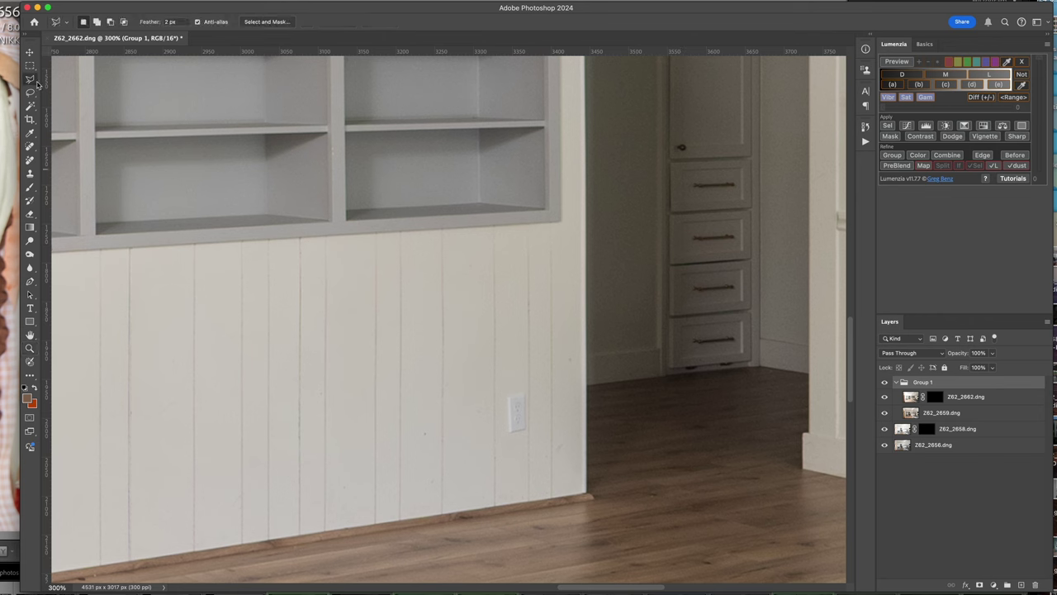
left_click(732, 553)
left_click(588, 497)
scroll(587, 331, "up", 10)
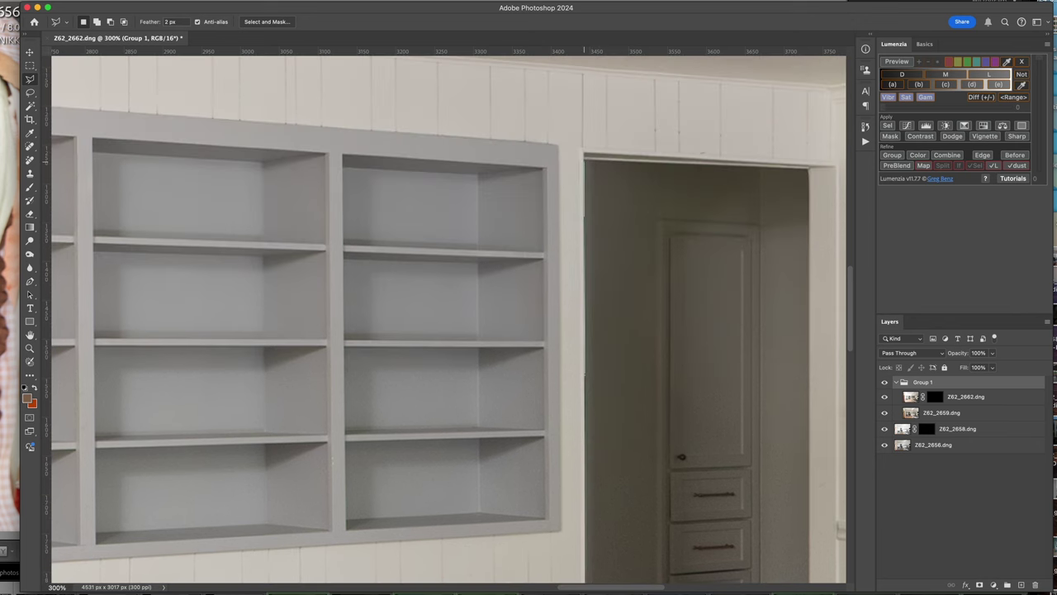
left_click(584, 159)
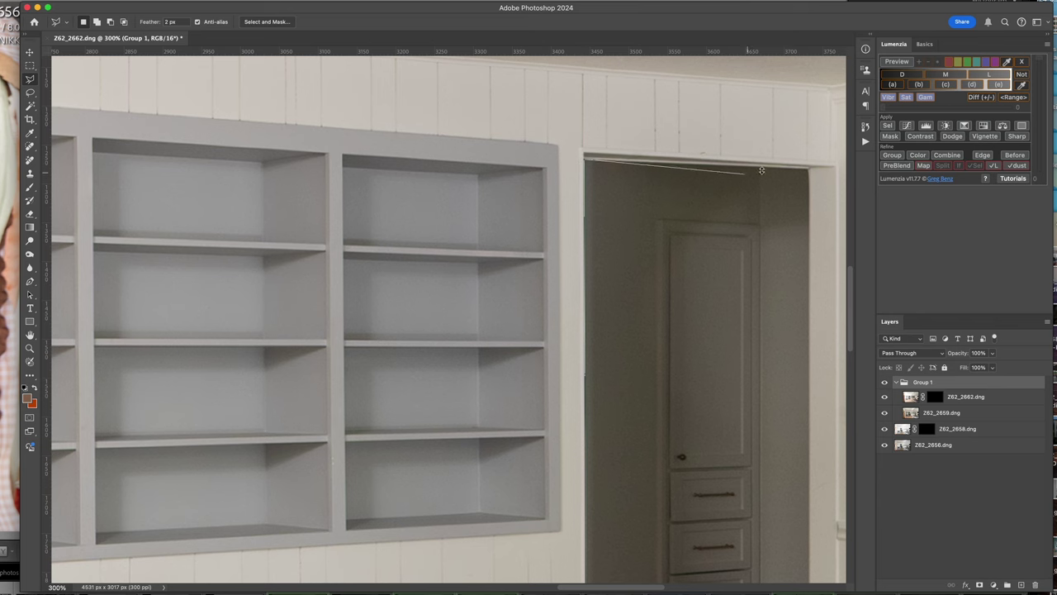
left_click(808, 169)
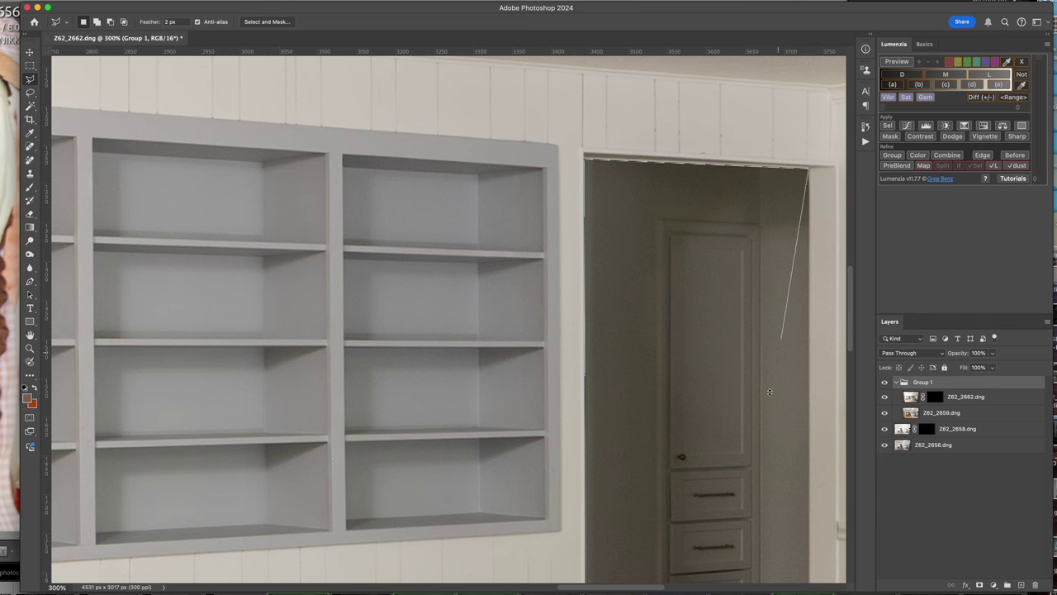
scroll(772, 569, "down", 9)
scroll(782, 578, "down", 3)
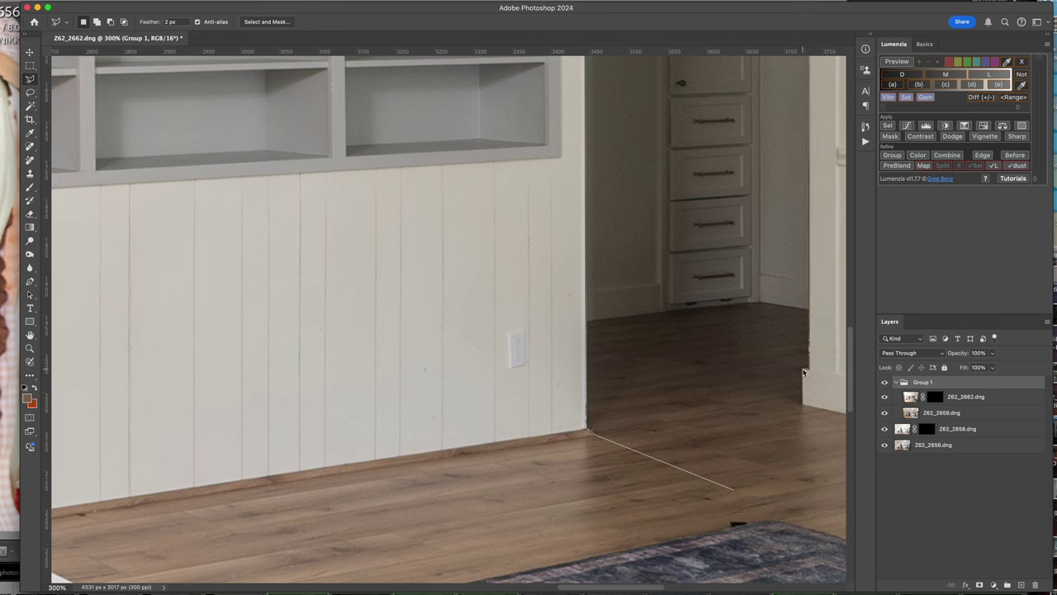
left_click(803, 372)
left_click(801, 405)
double_click(816, 486)
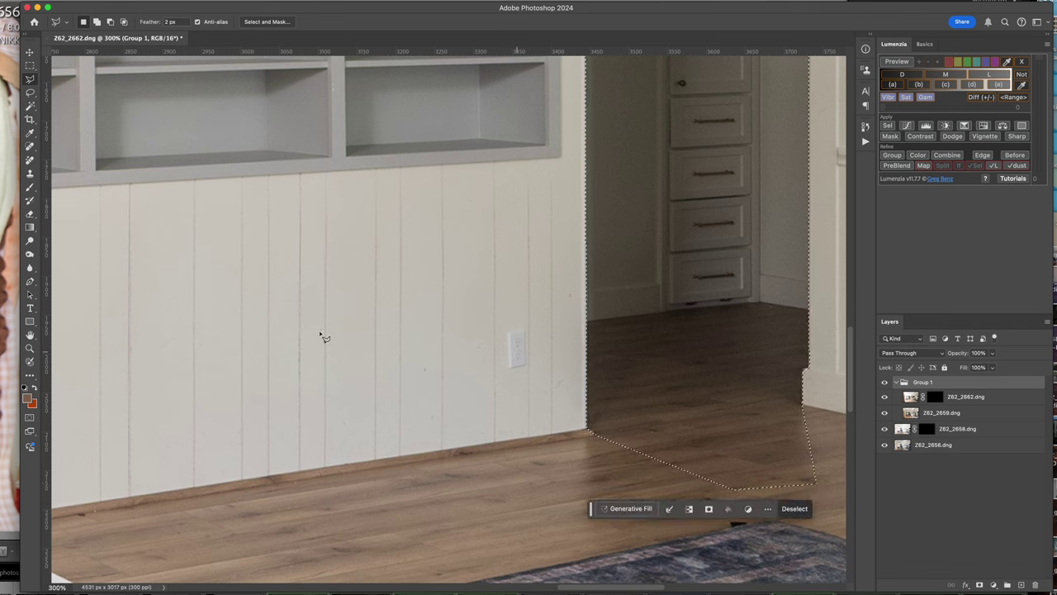
Fit the image on screen, delete Z62_2662.dng's black mask, and add a mask from the doorway selection.
left_click(29, 347)
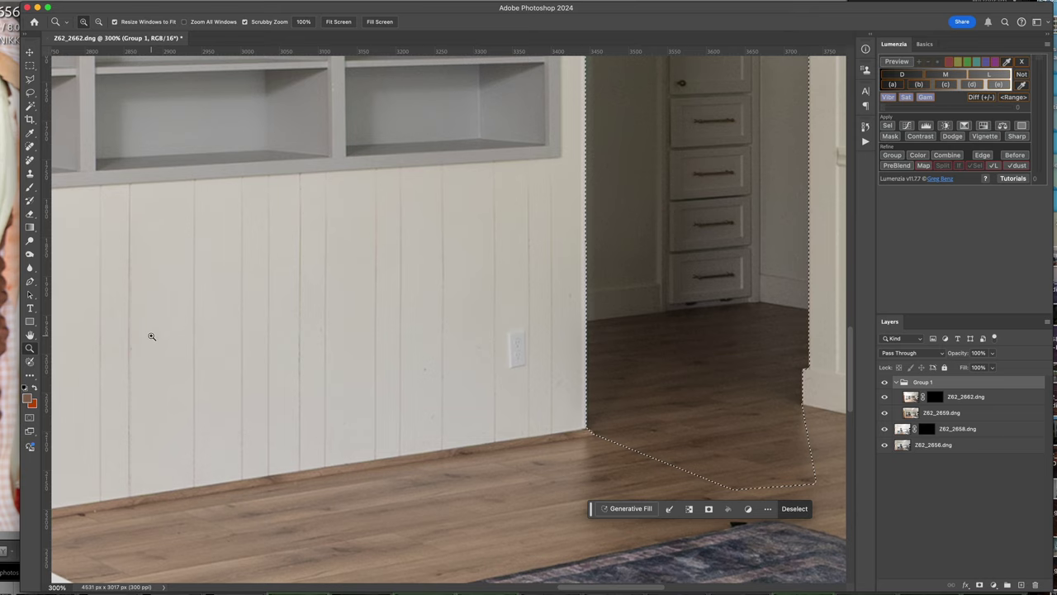
right_click(150, 333)
left_click(163, 343)
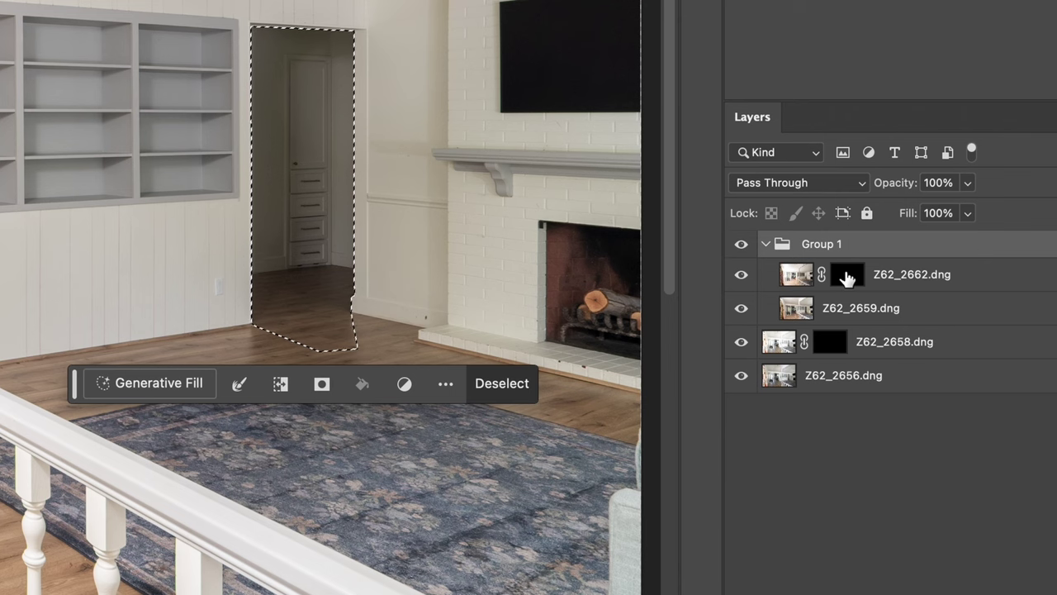
left_click(934, 396)
right_click(934, 395)
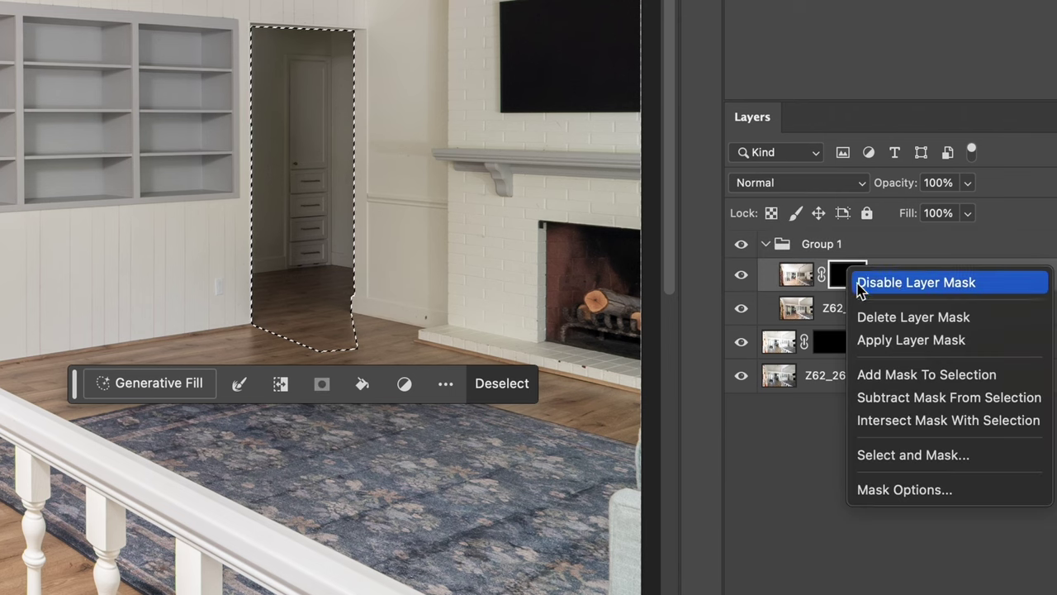
left_click(885, 317)
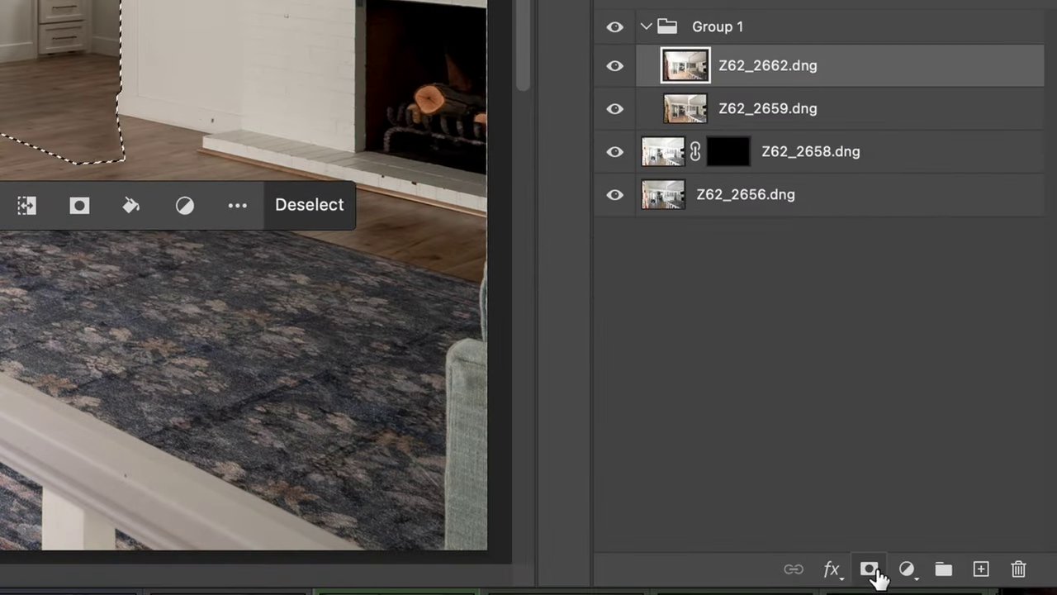
left_click(867, 576)
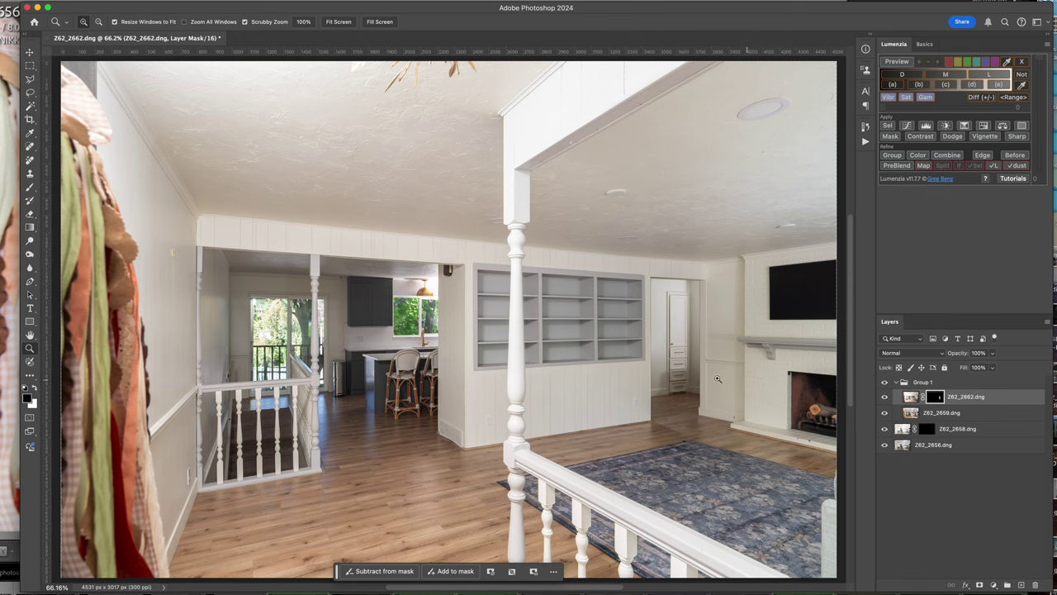
Paint white on the Z62_2662 mask with a 400 px, then 700 px brush.
left_click(30, 188)
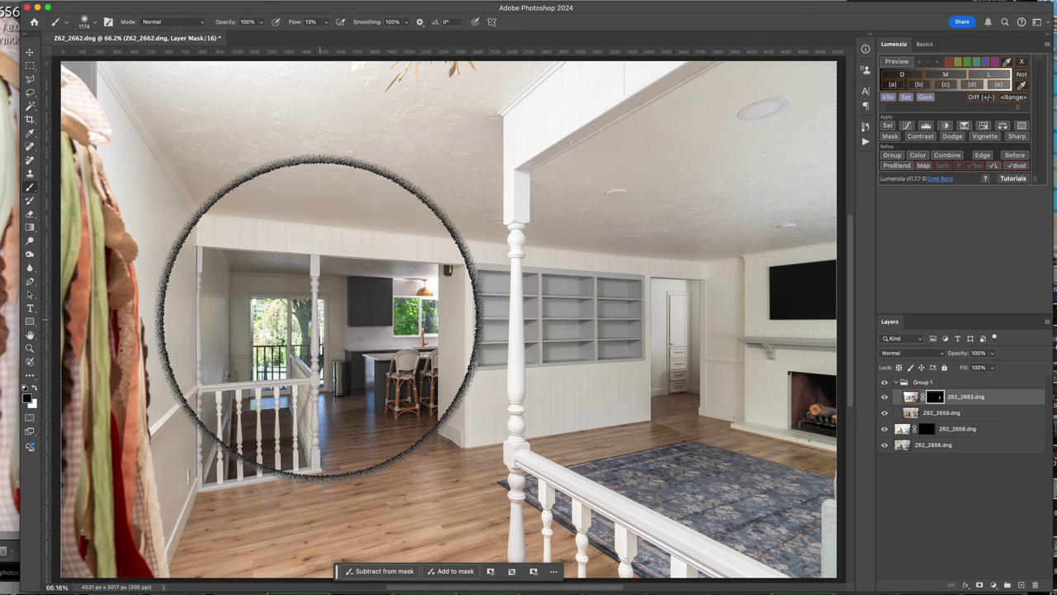
key("bracketleft")
key("bracketleft")
key("bracketleft")
key("bracketleft")
key("bracketleft")
key("bracketleft")
key("bracketleft")
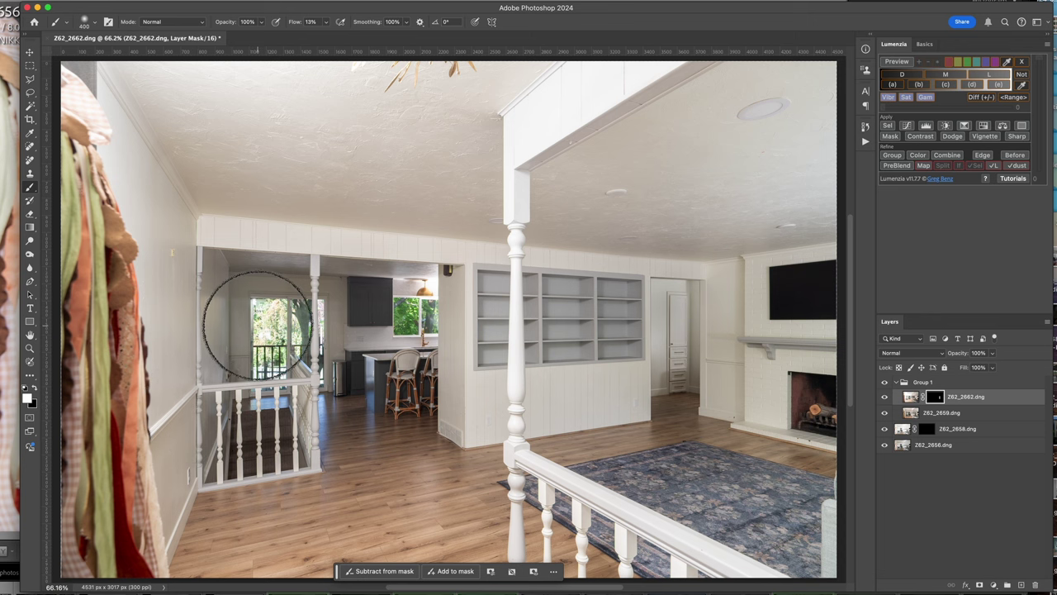
key("bracketright")
key("bracketright")
key("bracketright")
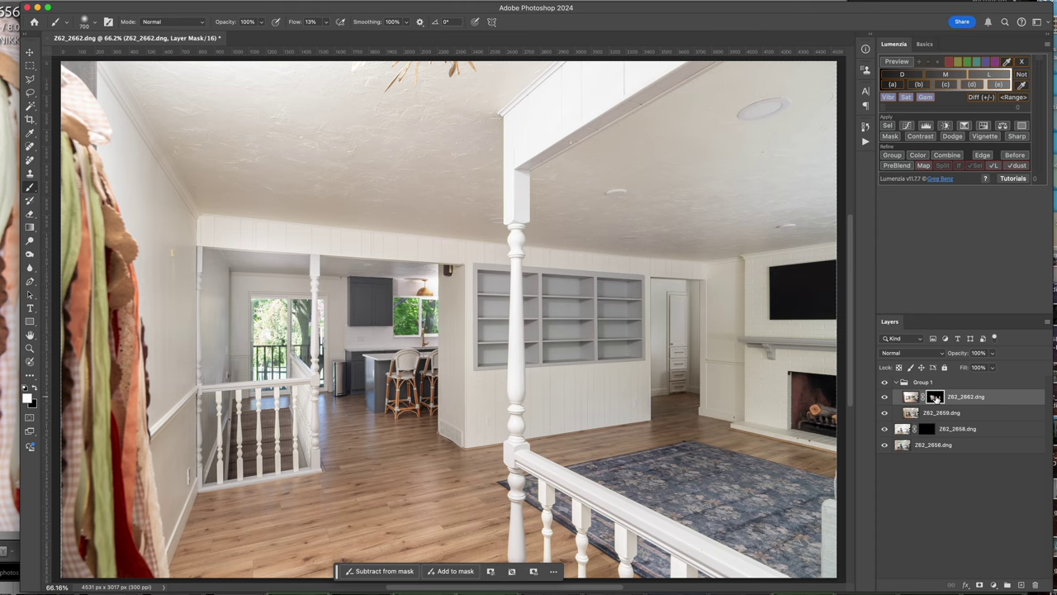
Toggle the Z62_2662 mask off and on to compare, then make Group 1 active.
left_click(936, 397, "shift")
left_click(936, 397, "shift")
left_click(936, 397, "shift")
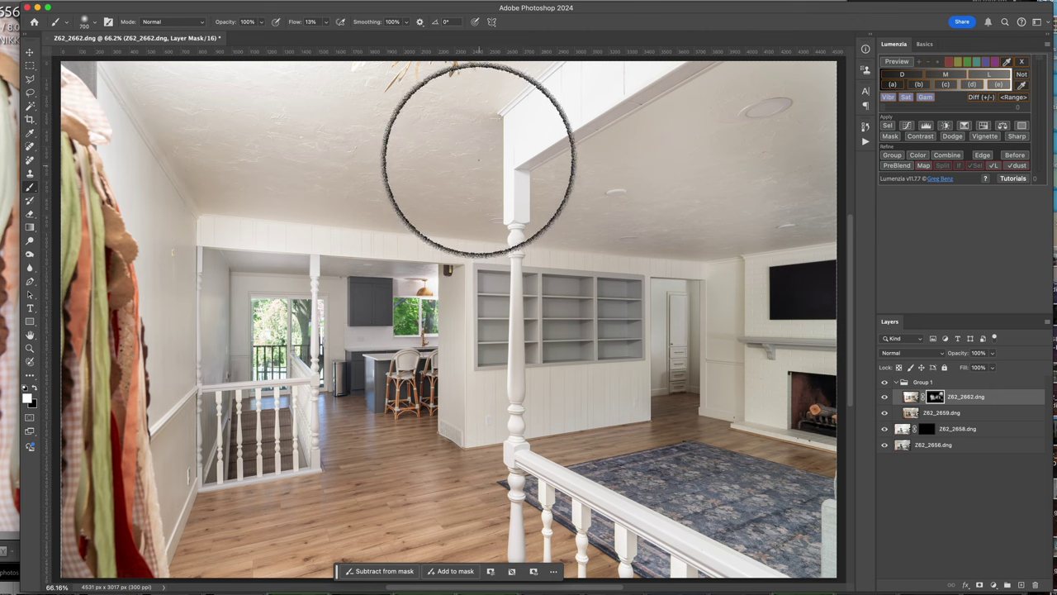
key("alt+bracketright")
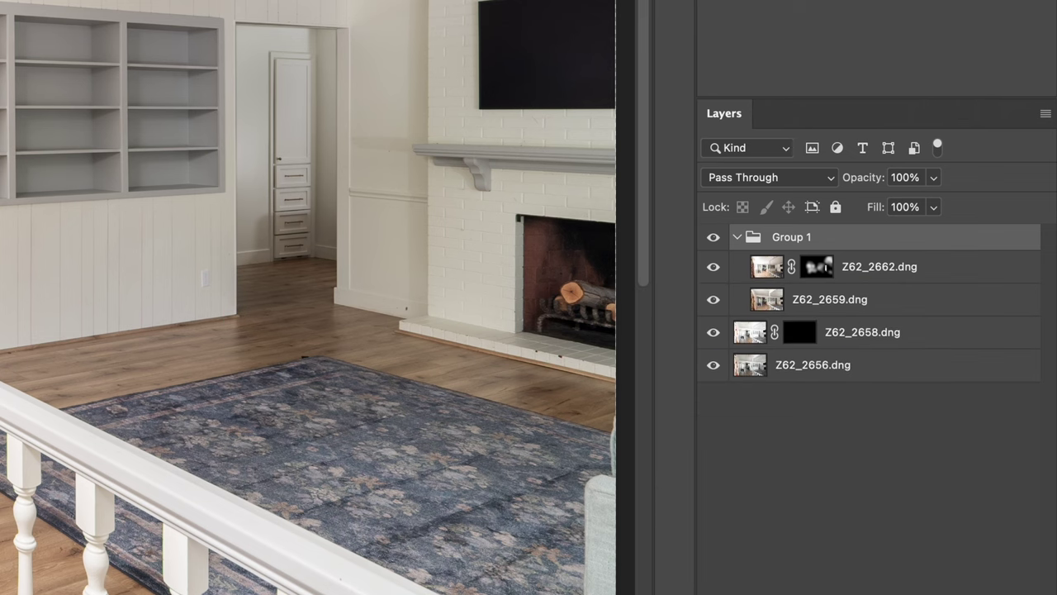
Add a white mask to Group 1, hide the group, and delete Z62_2658's mask.
left_click(769, 591)
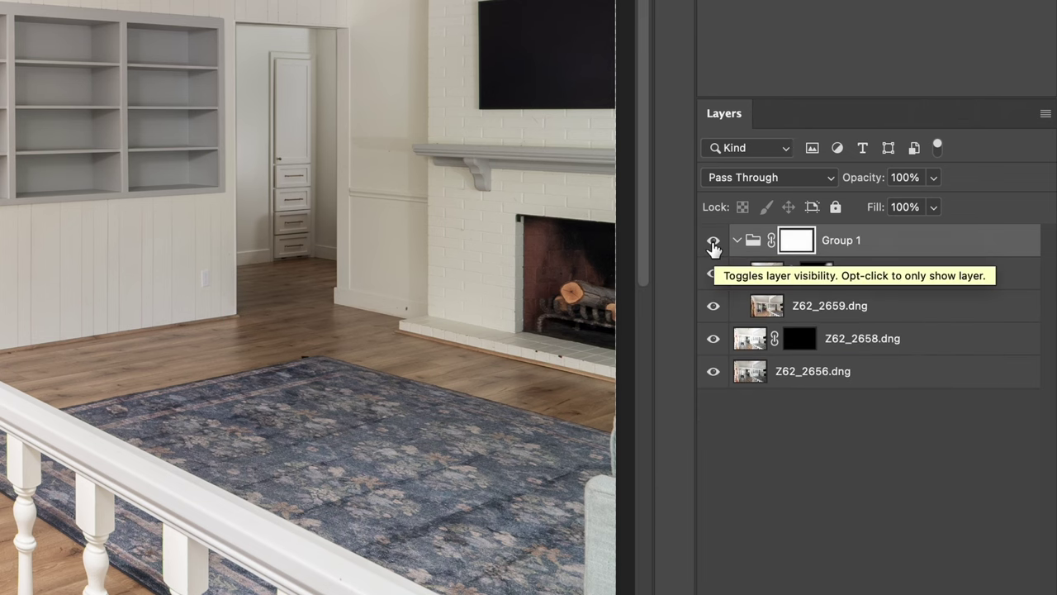
left_click(713, 242)
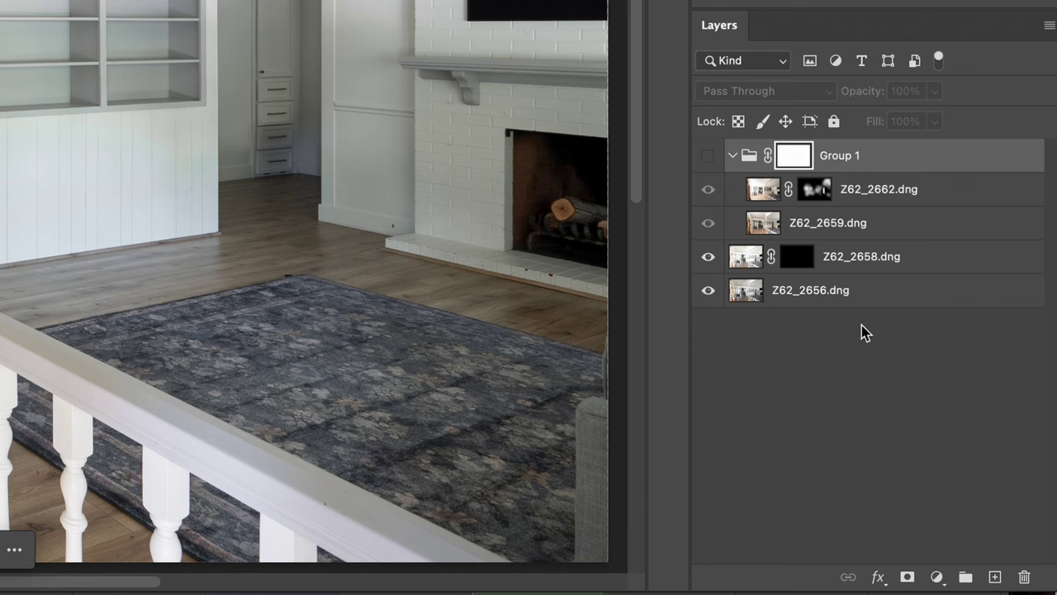
left_click(799, 259)
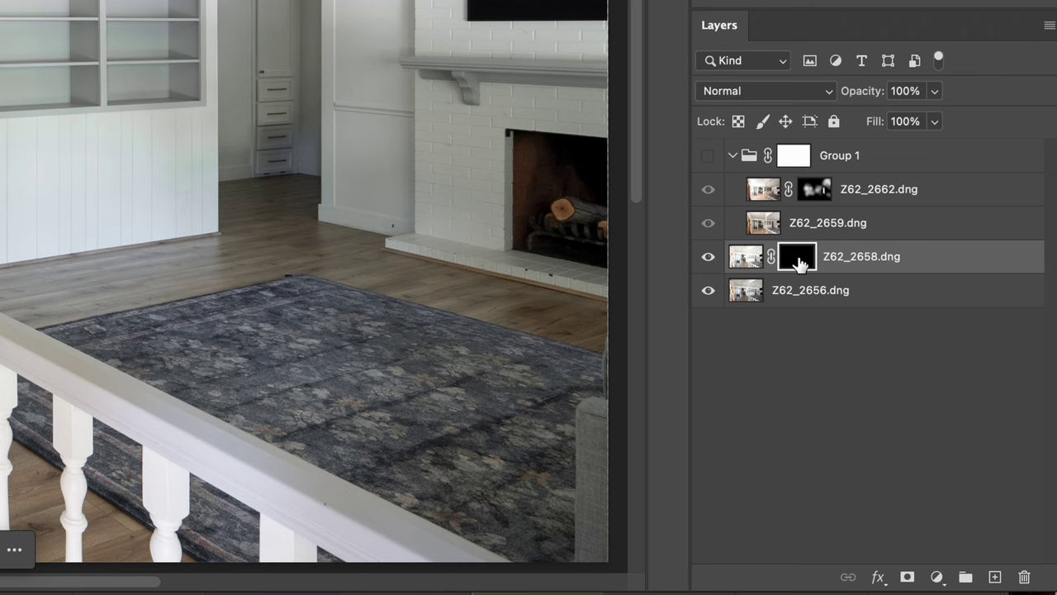
right_click(799, 262)
left_click(851, 305)
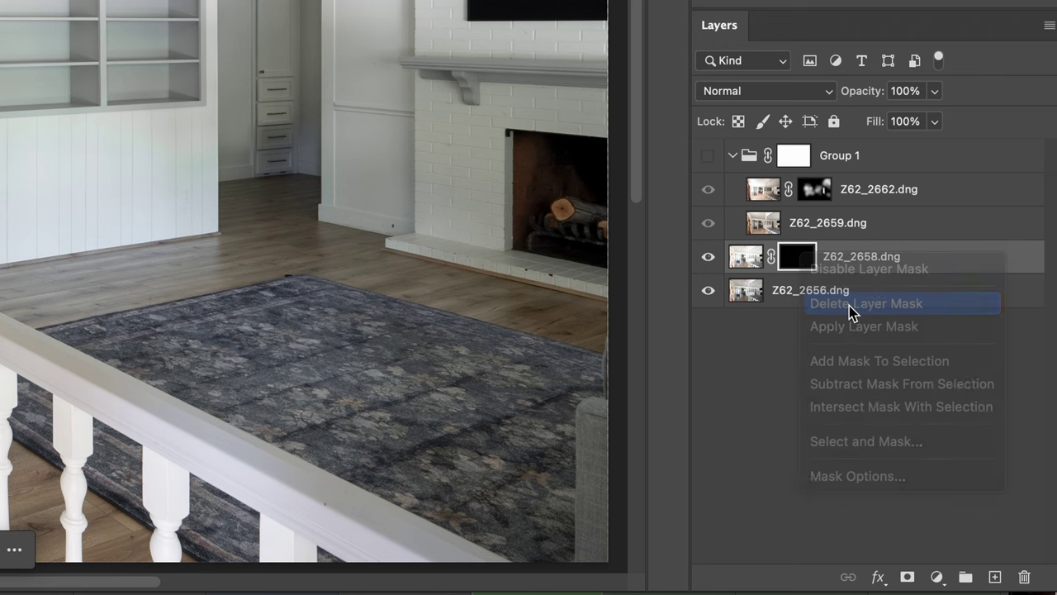
left_click(816, 189)
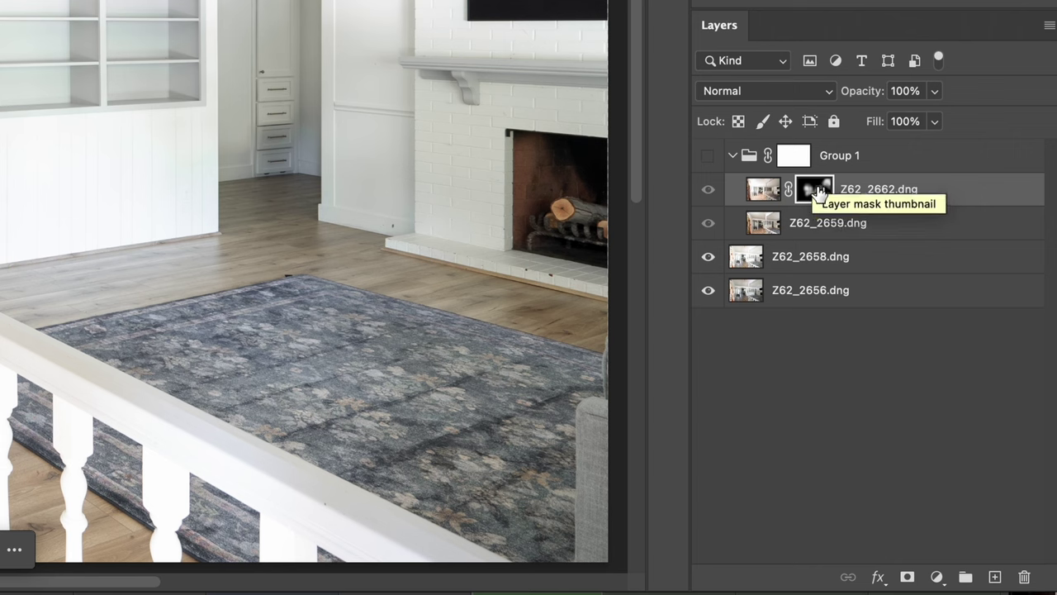
Copy the Z62_2662 mask onto Z62_2658 and paint it with a slightly smaller brush.
left_click_drag(815, 190, 844, 259)
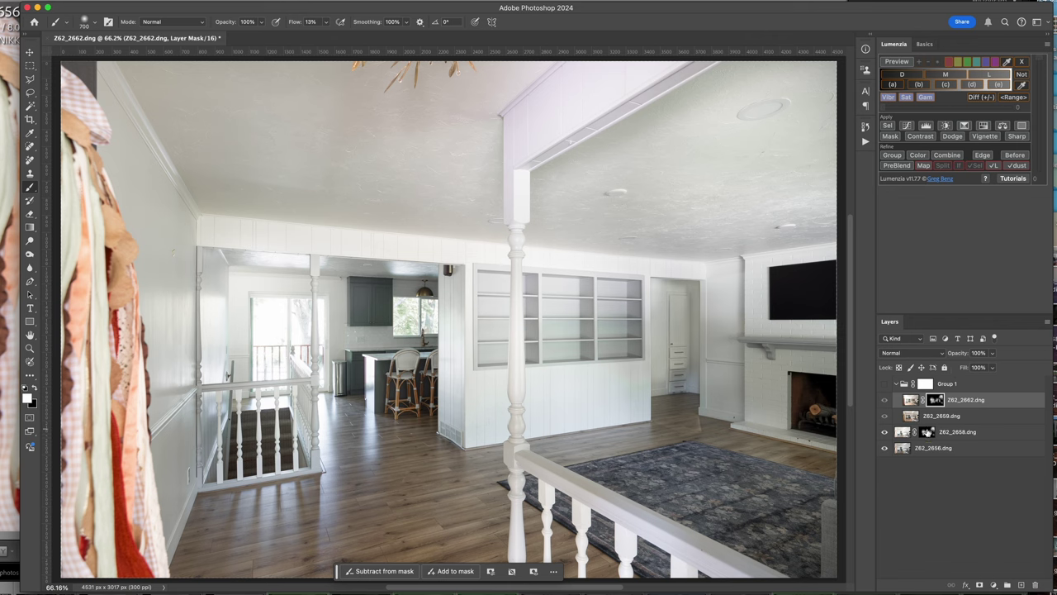
left_click(928, 432)
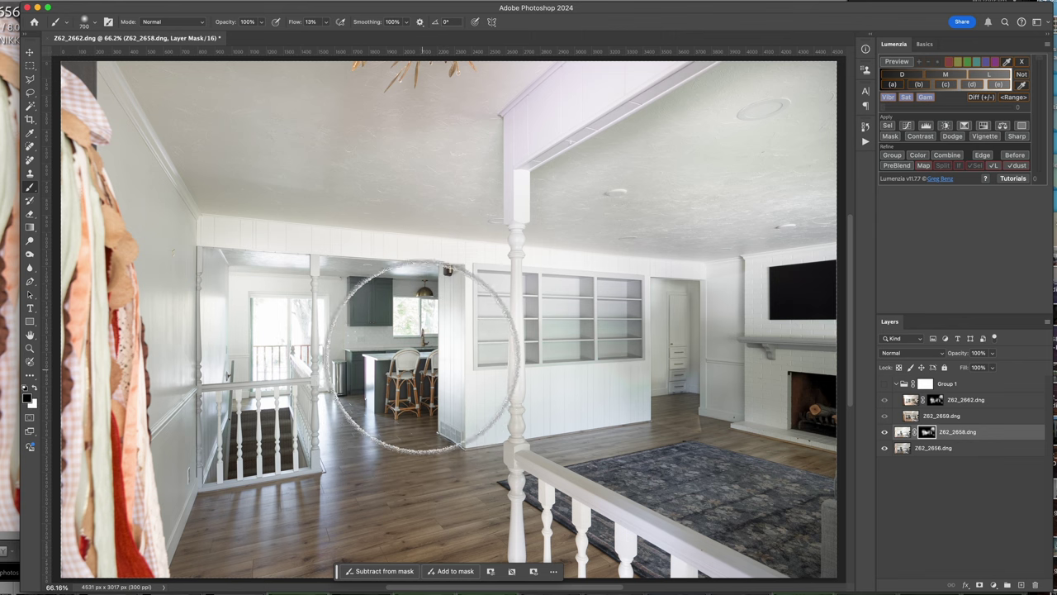
key("bracketleft")
key("bracketleft")
key("bracketleft")
key("bracketleft")
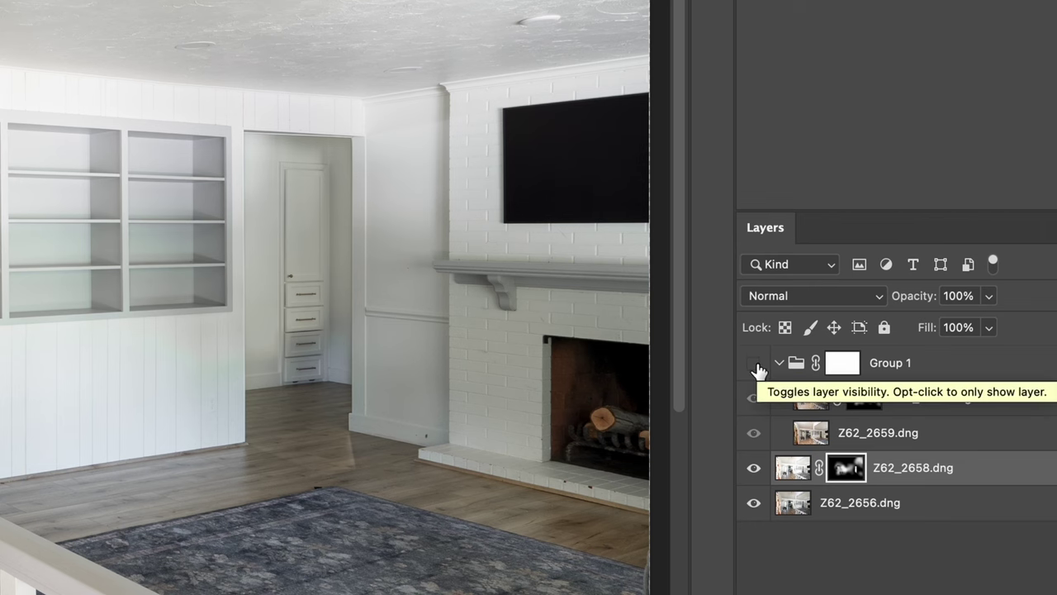
Show Group 1 at 72% opacity and paint its mask with a 900 px brush.
left_click(754, 363)
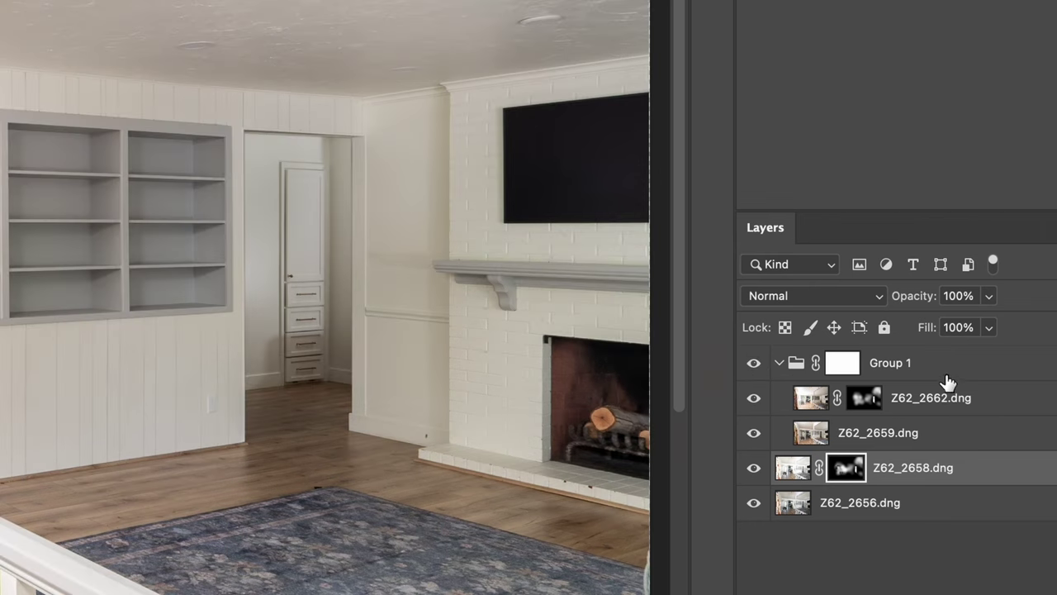
left_click(947, 376)
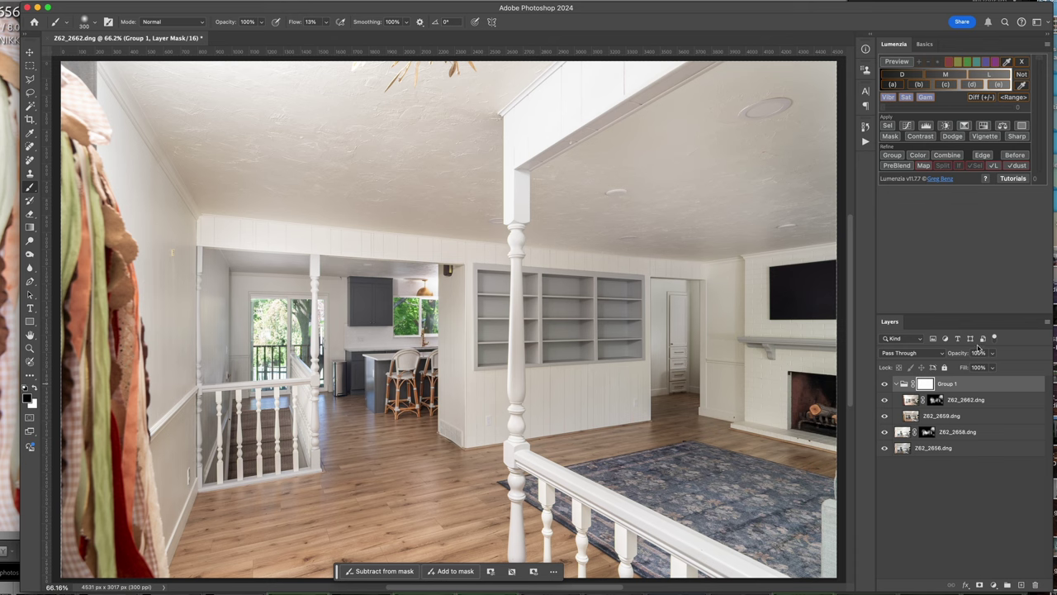
left_click_drag(994, 367, 976, 366)
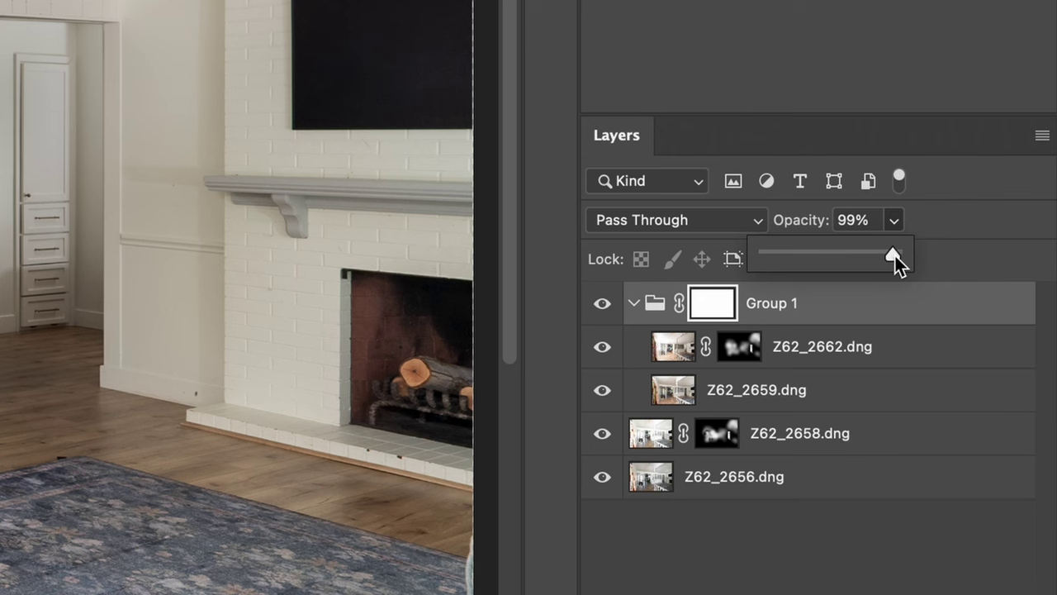
left_click_drag(851, 256, 859, 257)
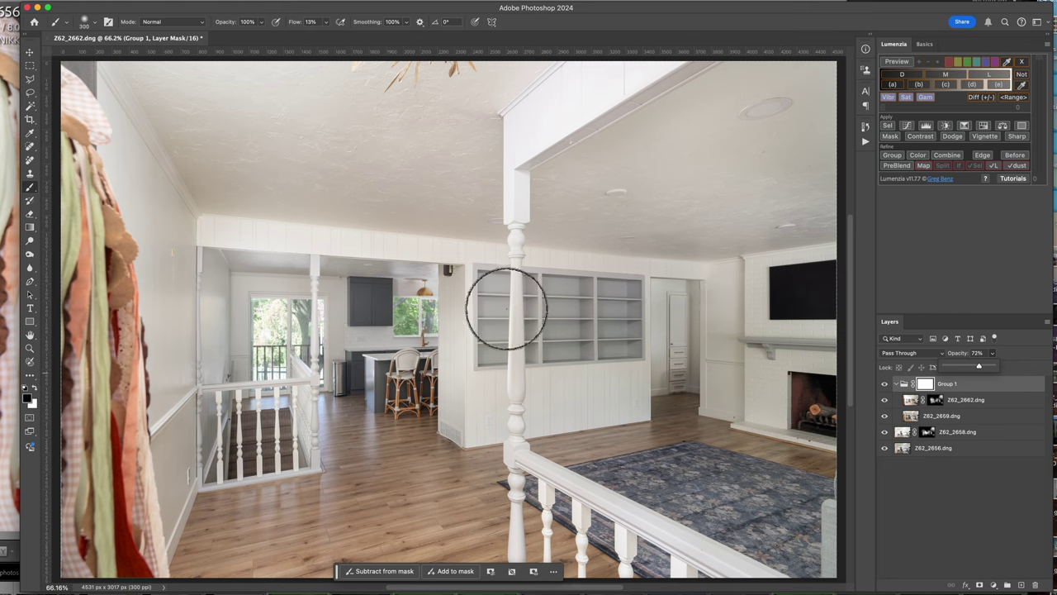
mouse_move(445, 268)
left_mouse_down()
mouse_move(545, 269)
mouse_move(533, 268)
left_mouse_up()
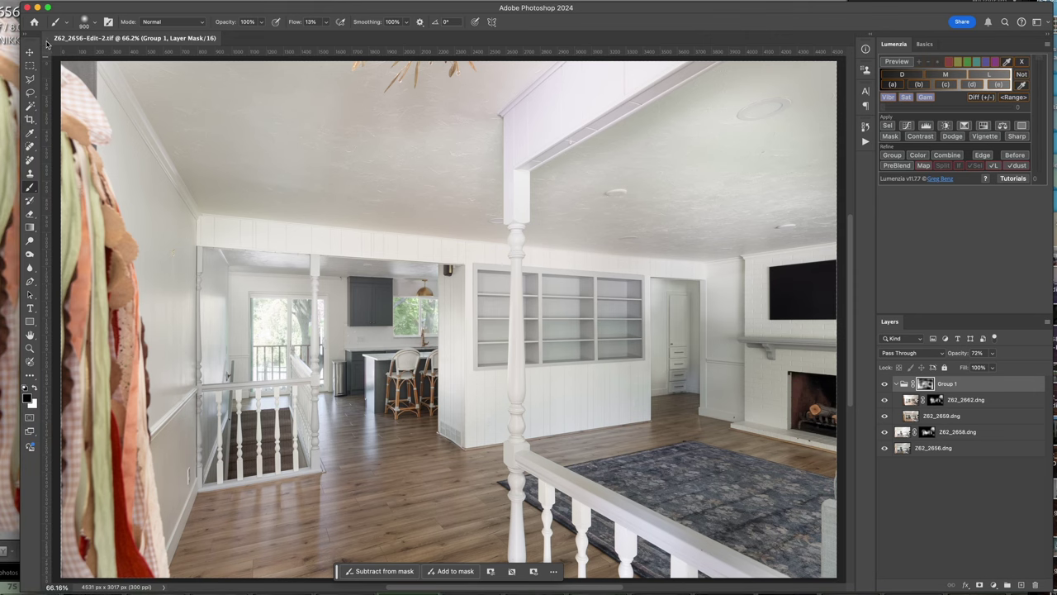
Close and save the blend document, returning Z62_2656-Edit-2.tif to Lightroom's Develop module.
left_click(48, 39)
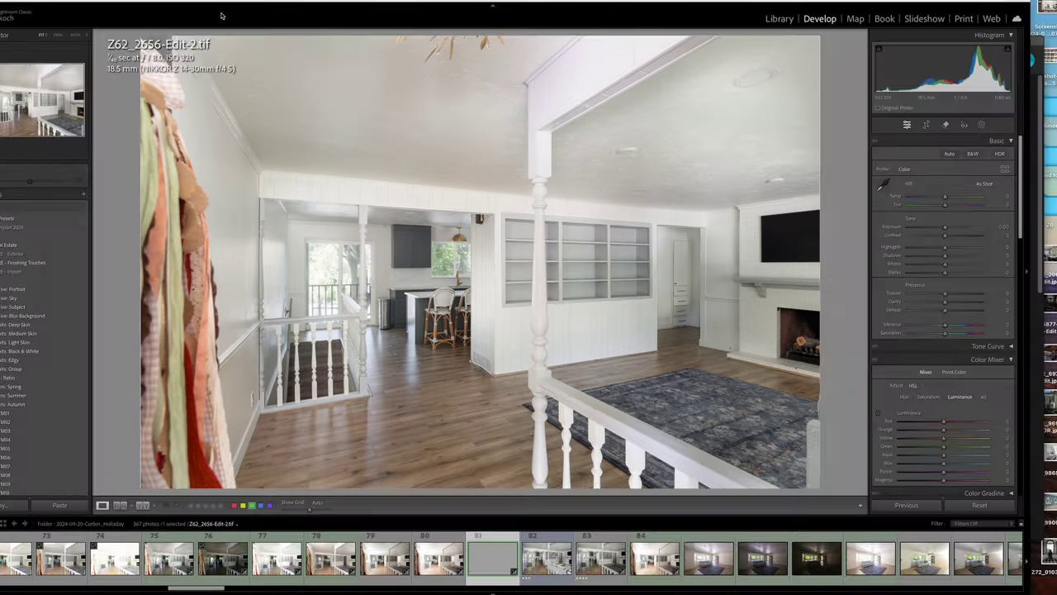
key("super+Tab")
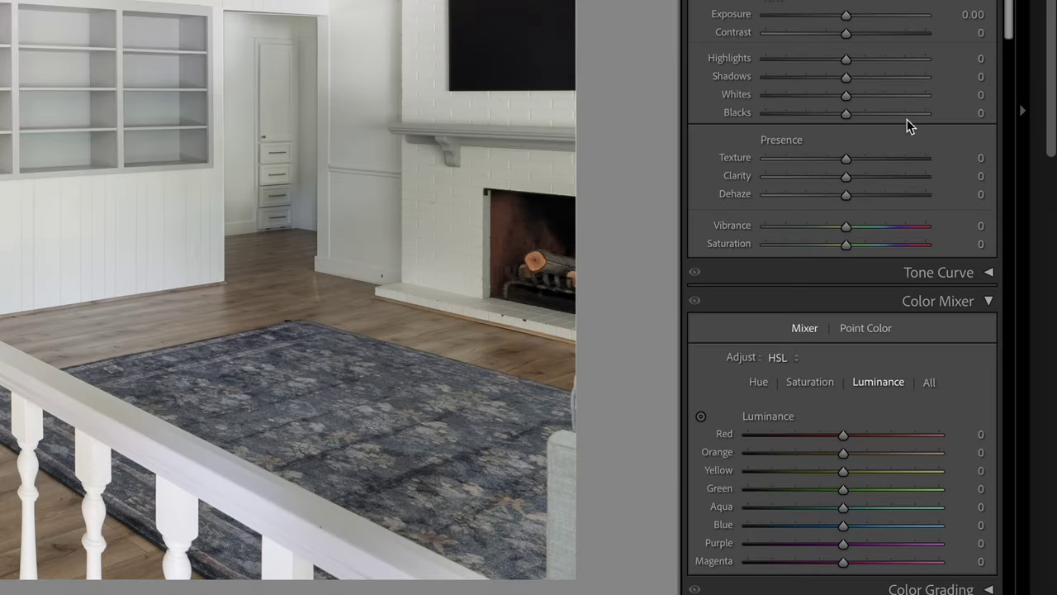
scroll(908, 123, "down", 10)
Activate Guided Upright in the Transform panel for Z62_2656-Edit-2.tif.
scroll(884, 233, "down", 5)
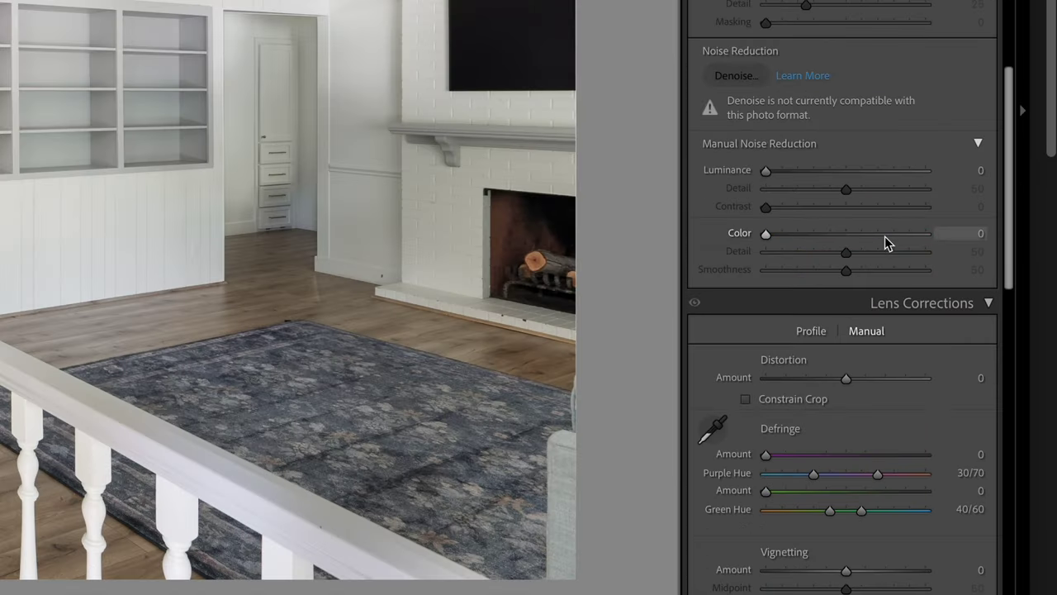
scroll(884, 141, "up", 1)
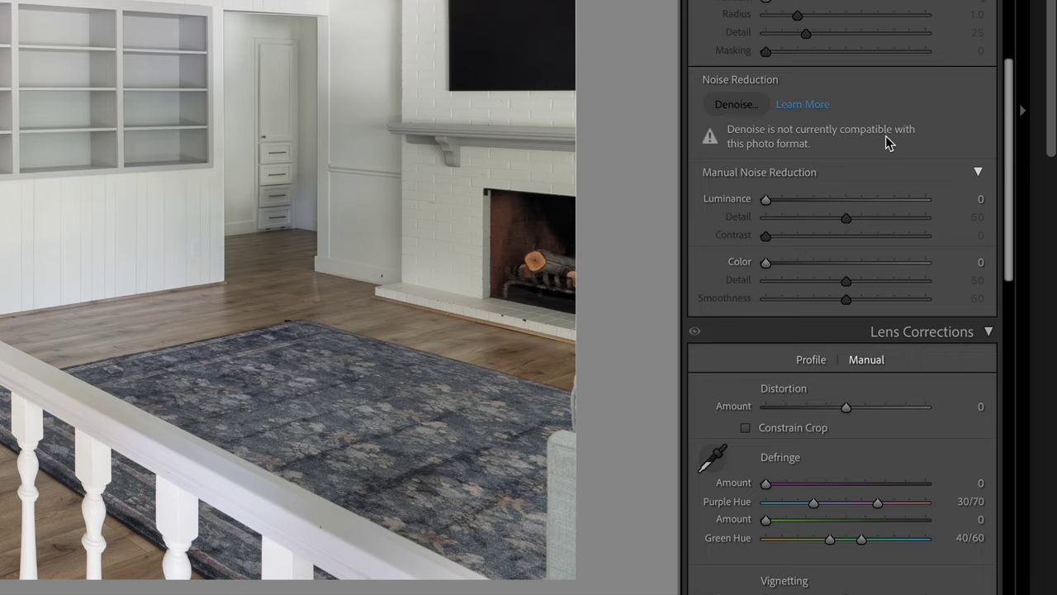
scroll(891, 157, "down", 5)
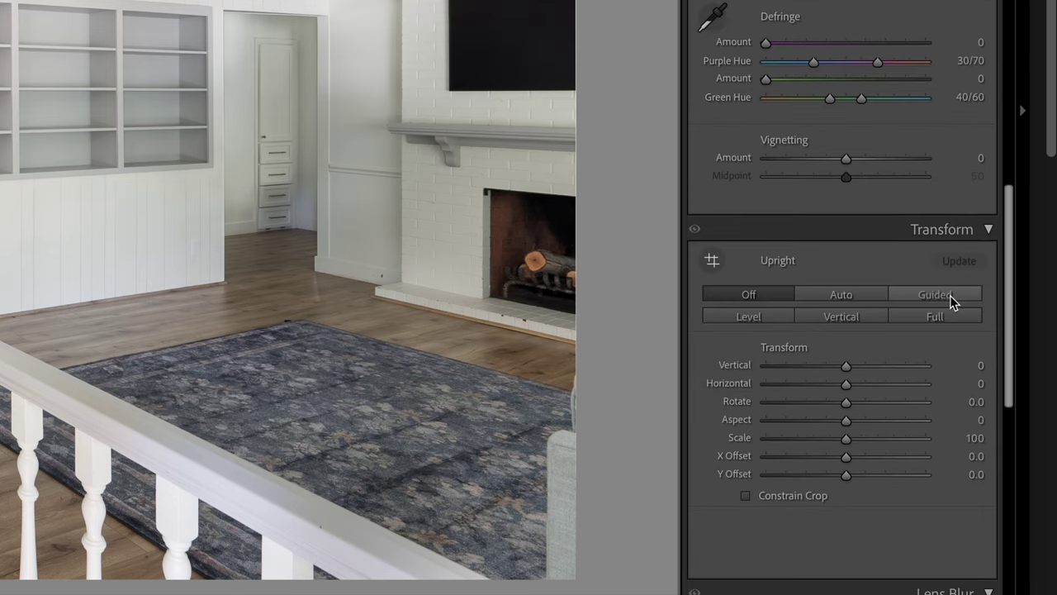
left_click(950, 300)
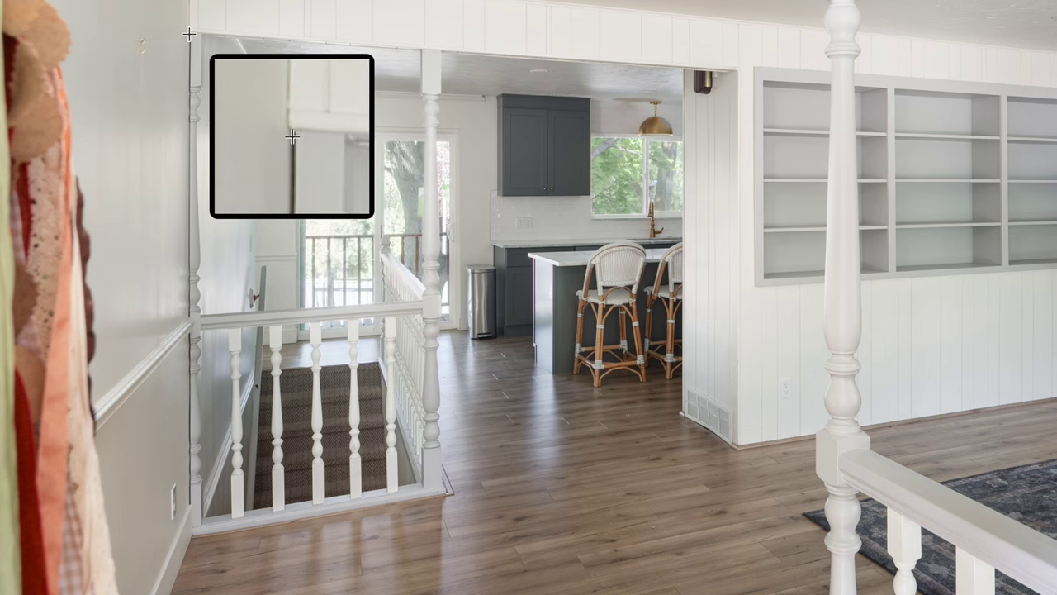
Draw vertical guides along the left doorway edge and the fireplace wall corner.
left_click_drag(187, 34, 190, 502)
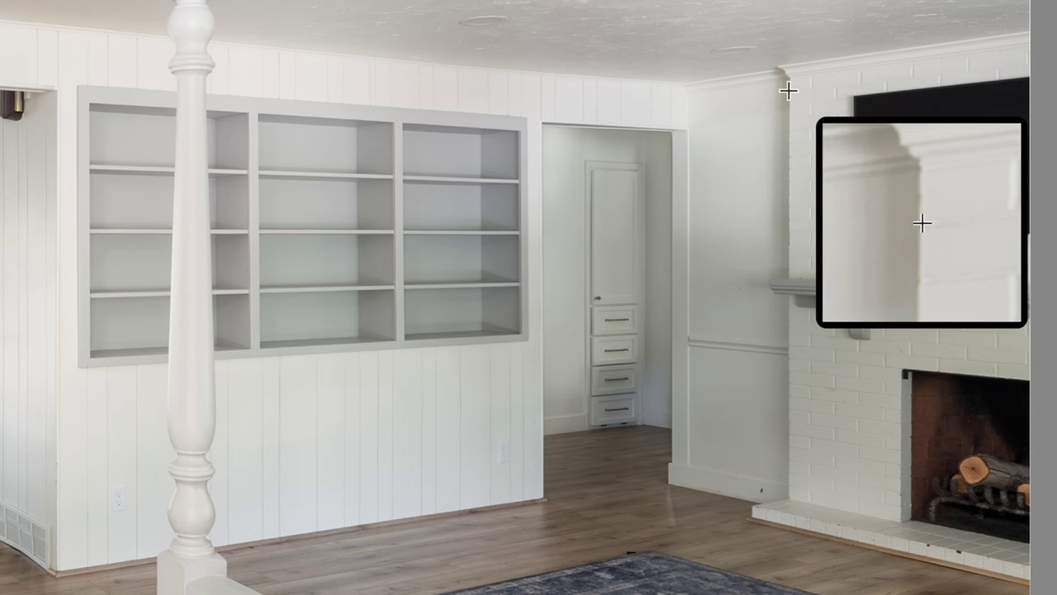
left_click_drag(789, 91, 785, 491)
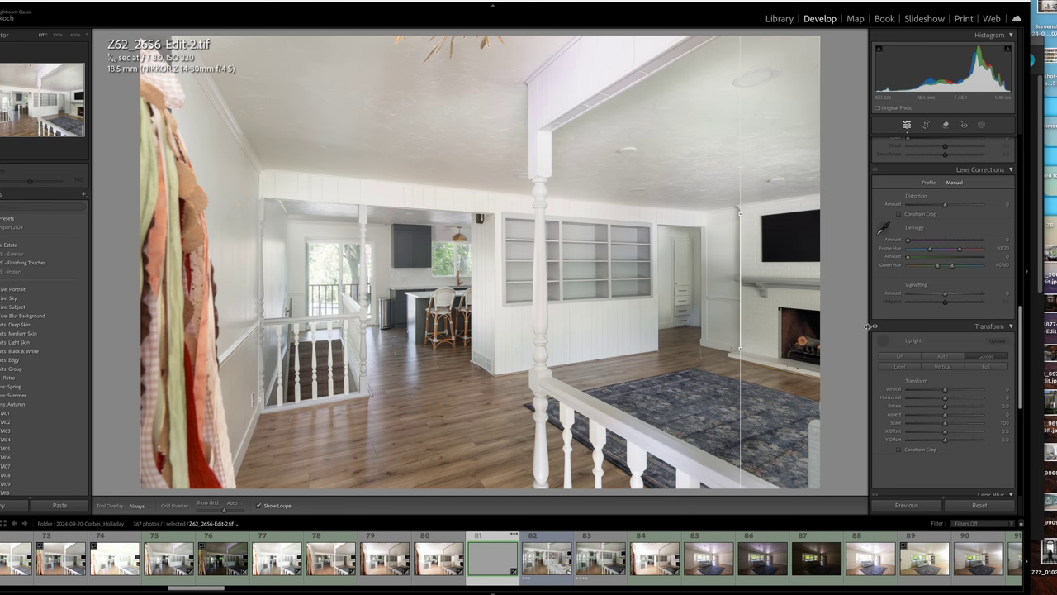
Set Highlights to −48 and Blacks to −41 in the Basic panel.
scroll(977, 281, "up", 8)
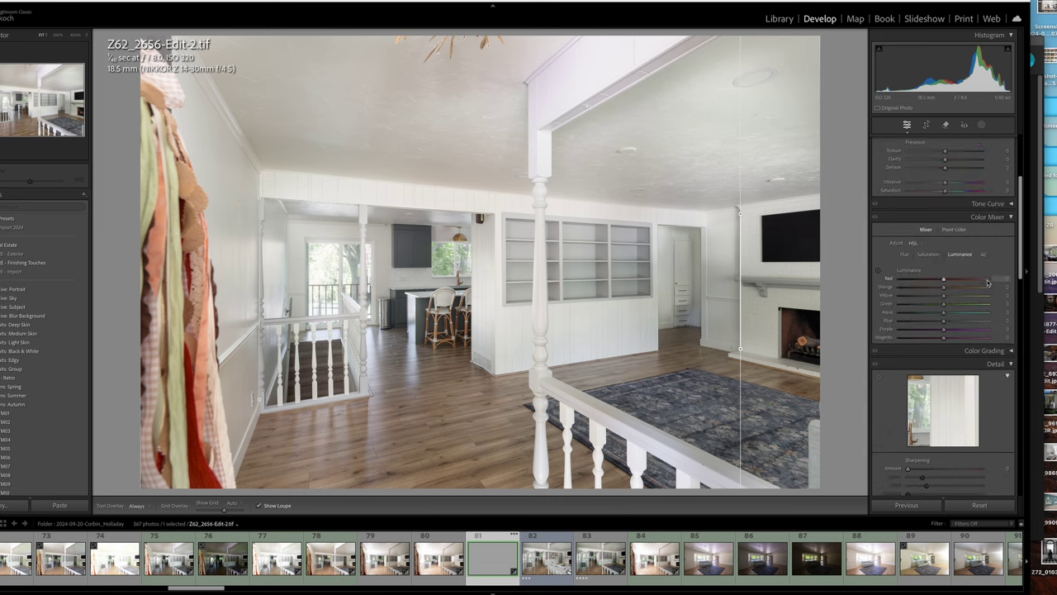
scroll(938, 281, "up", 3)
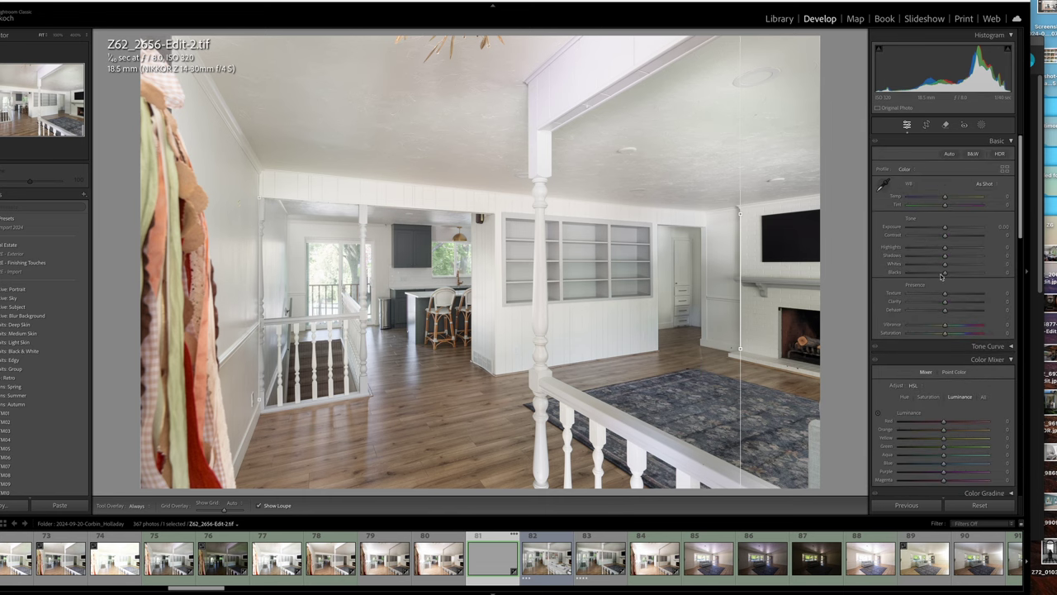
left_click_drag(944, 250, 924, 250)
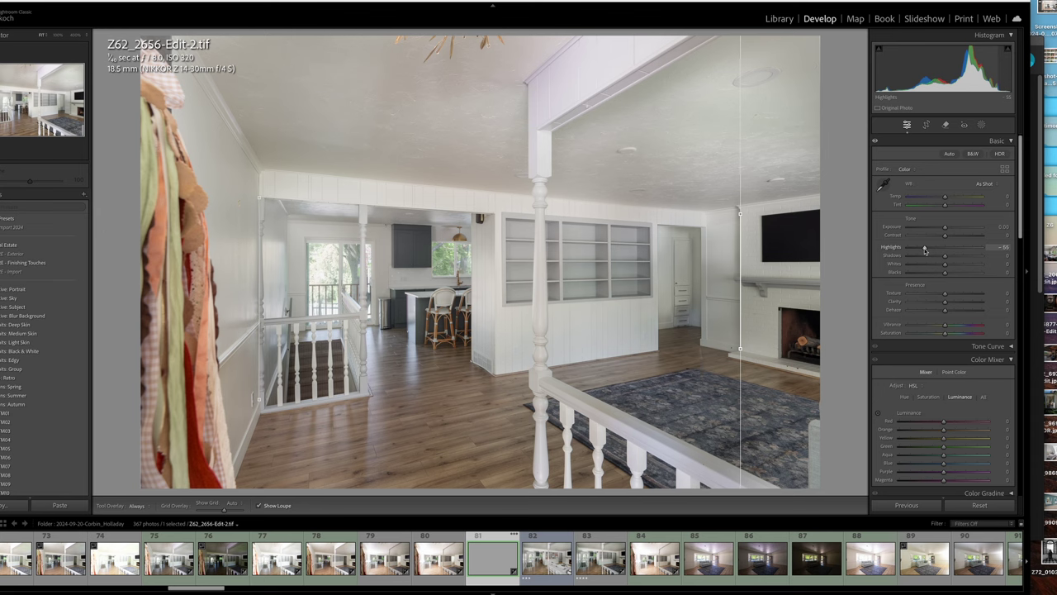
left_click_drag(924, 251, 926, 250)
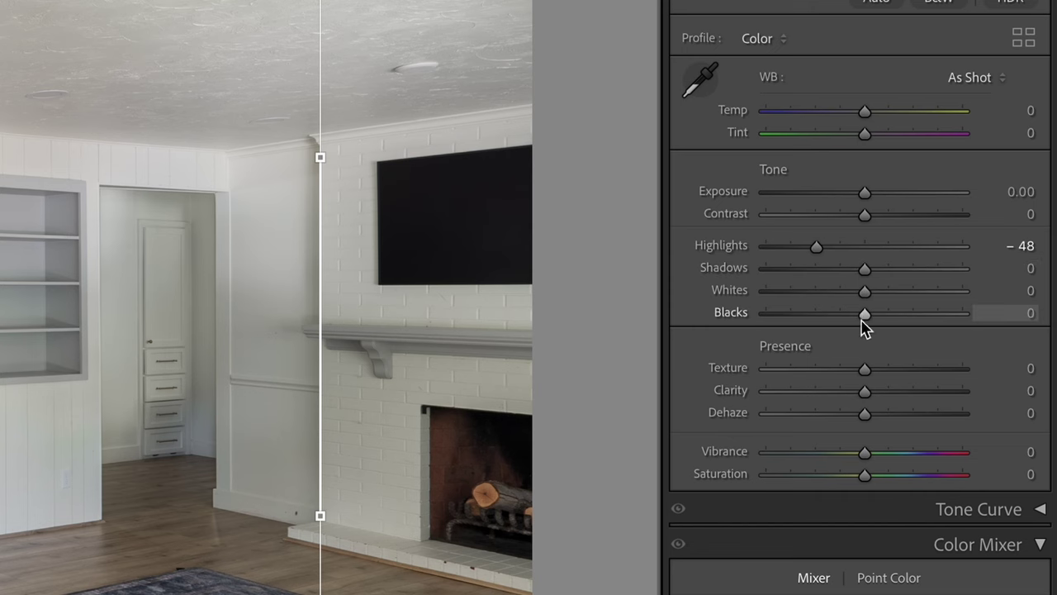
left_click_drag(862, 314, 819, 317)
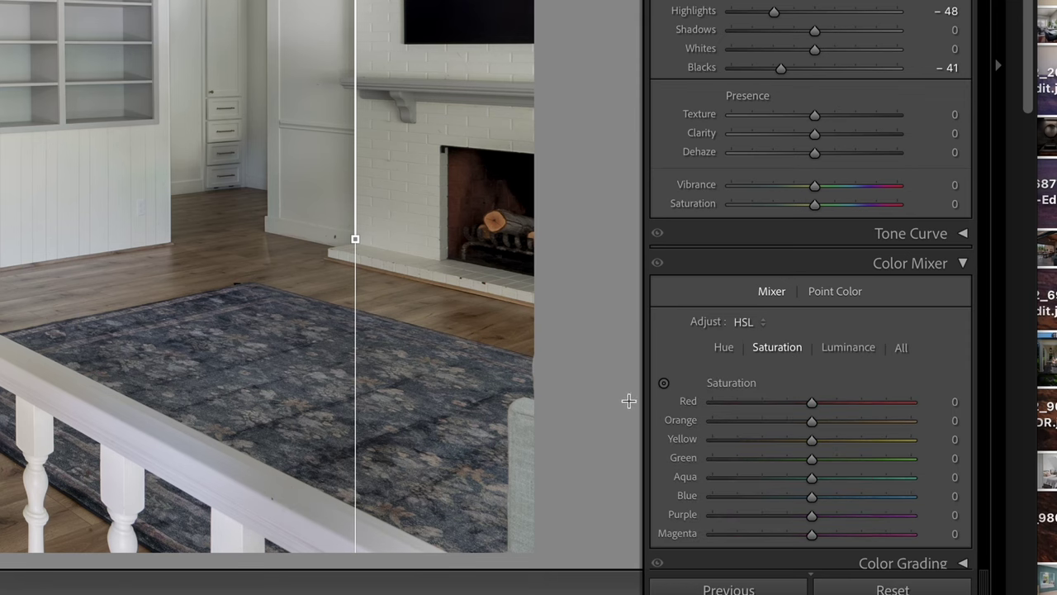
Drag on the photo with the HSL Saturation targeted tool to desaturate yellows and greens.
left_click(663, 384)
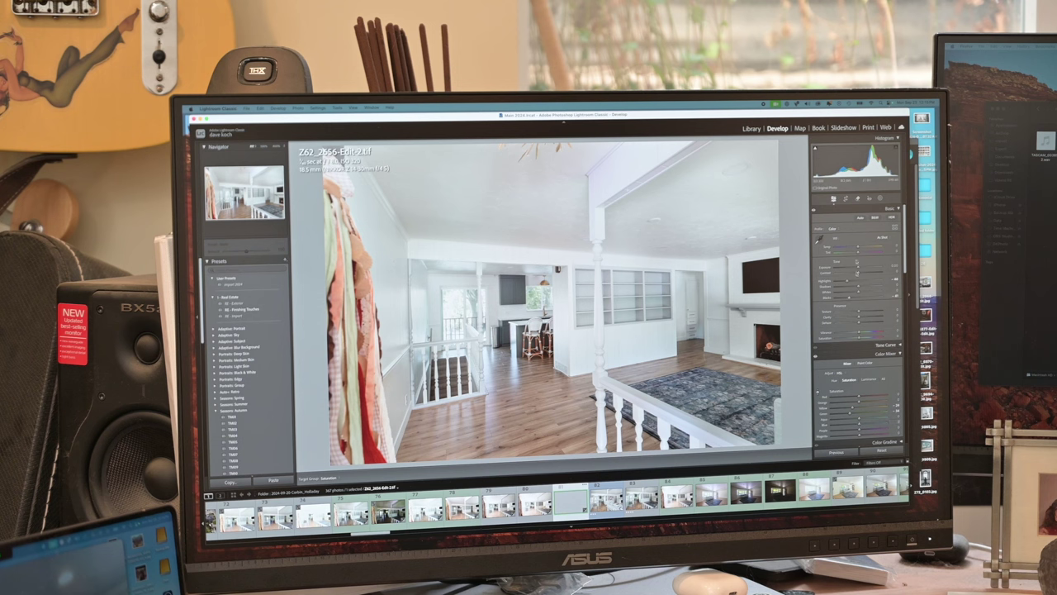
Crop the living-room photo so the hanging curtain on the left edge is trimmed away.
key("r")
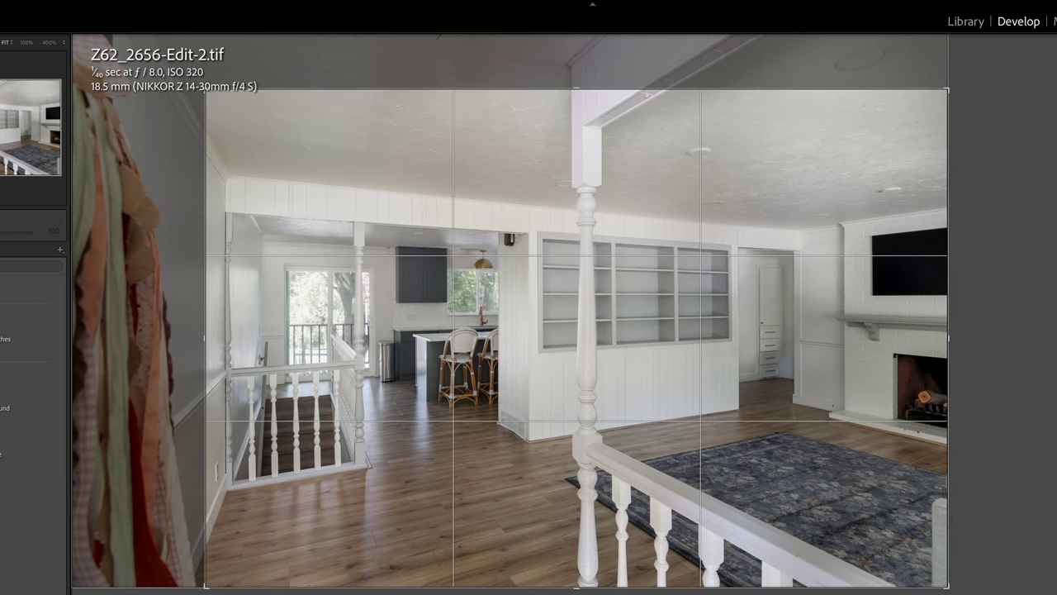
key("Return")
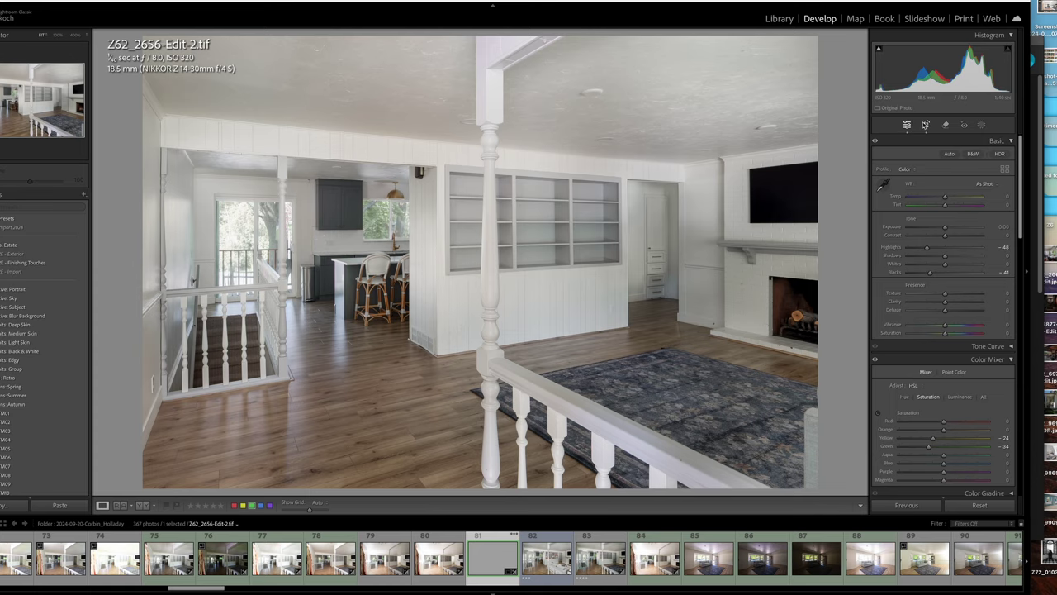
Refine the crop by lowering the top edge slightly and pulling in the left side.
left_click(926, 124)
left_click_drag(507, 66, 506, 83)
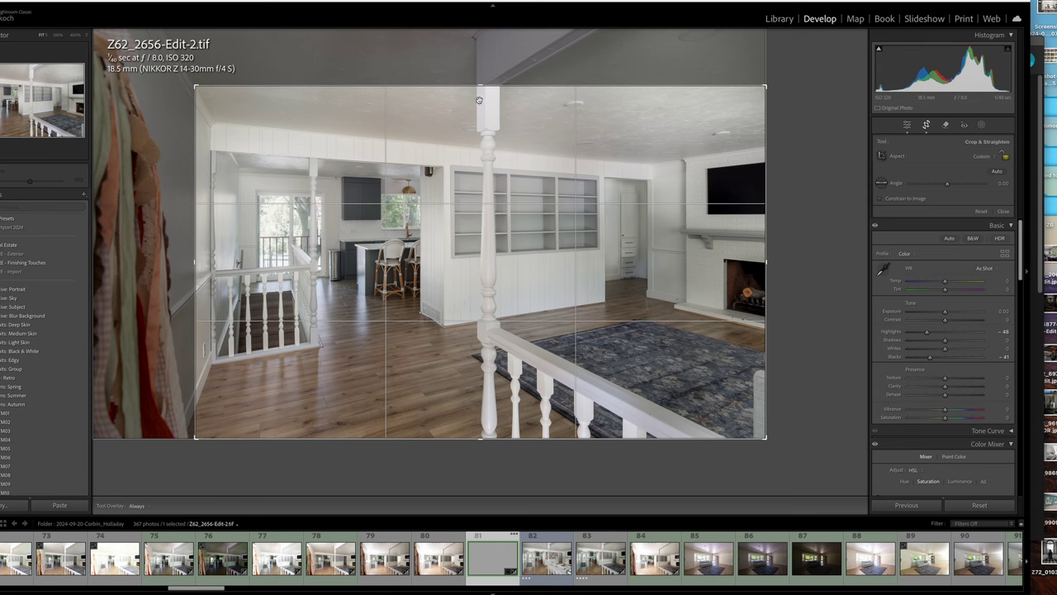
left_click_drag(195, 210, 218, 212)
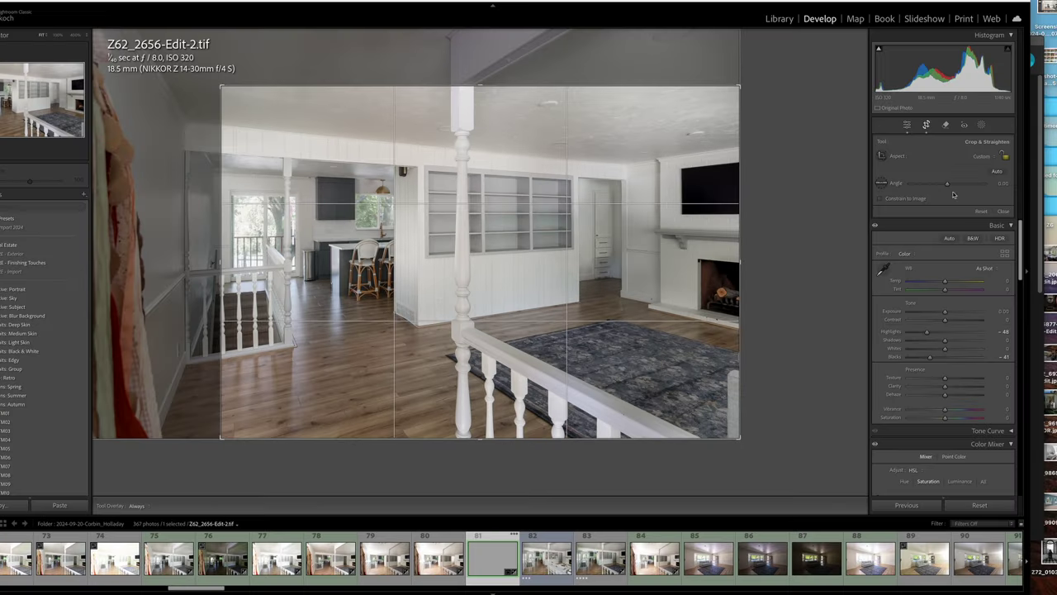
left_click(906, 126)
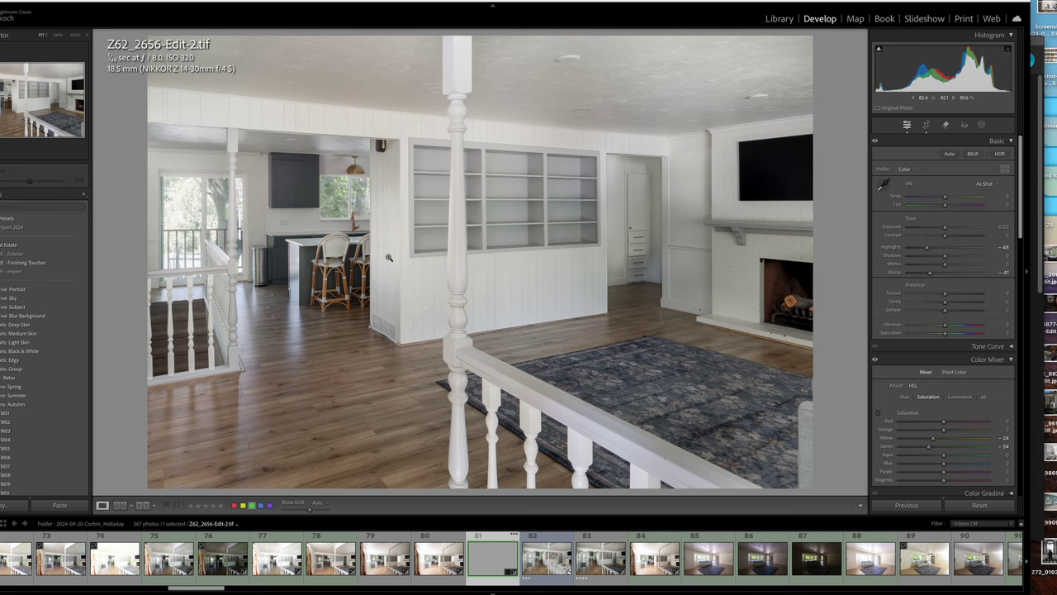
Open the original layered TIFF in Photoshop 2024 using Edit In with Edit Original.
right_click(435, 224)
mouse_move(526, 308)
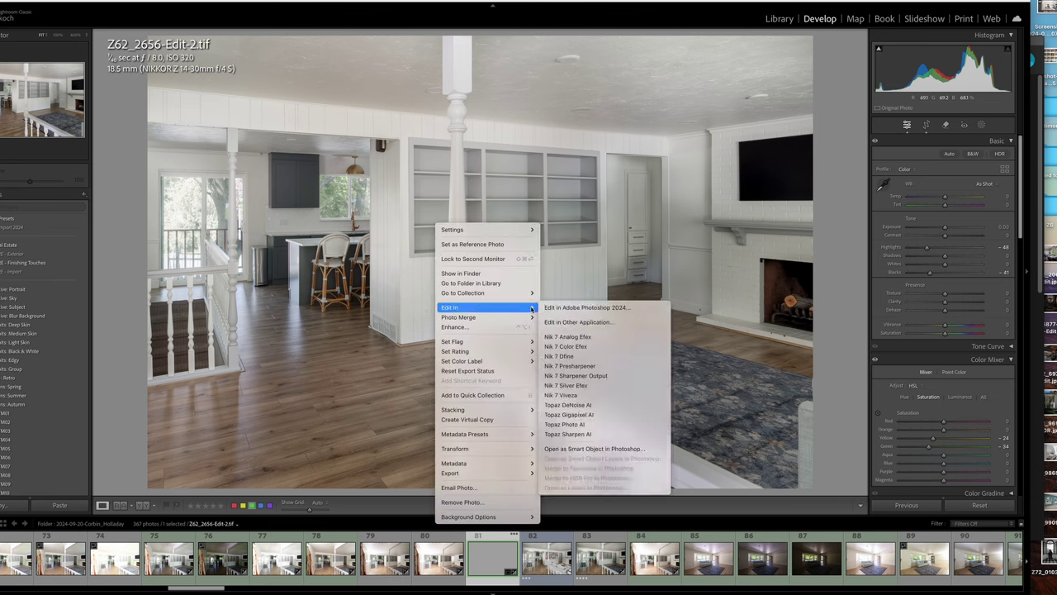
left_click(616, 309)
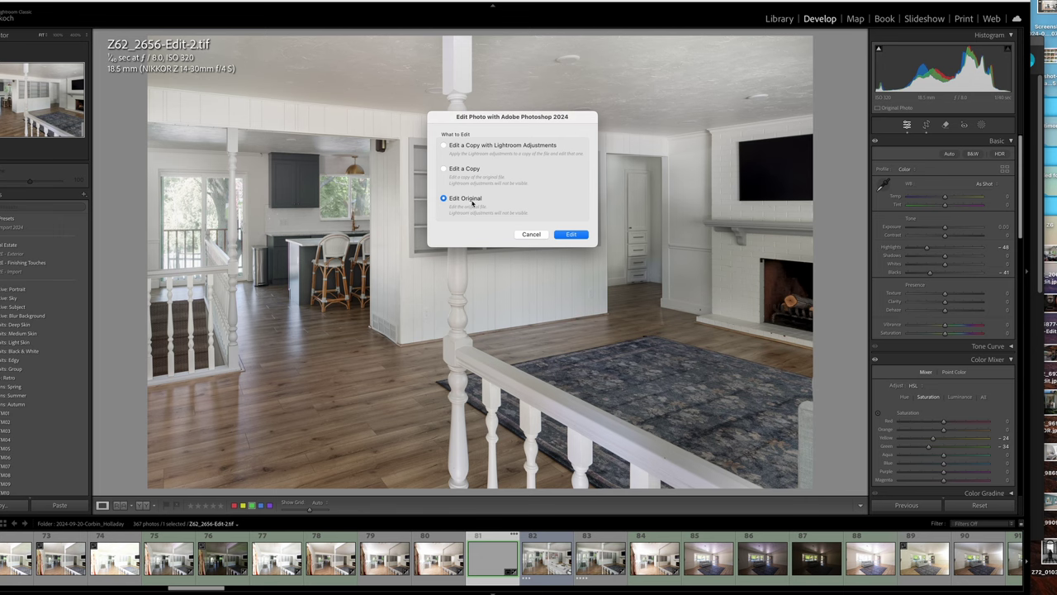
left_click(572, 235)
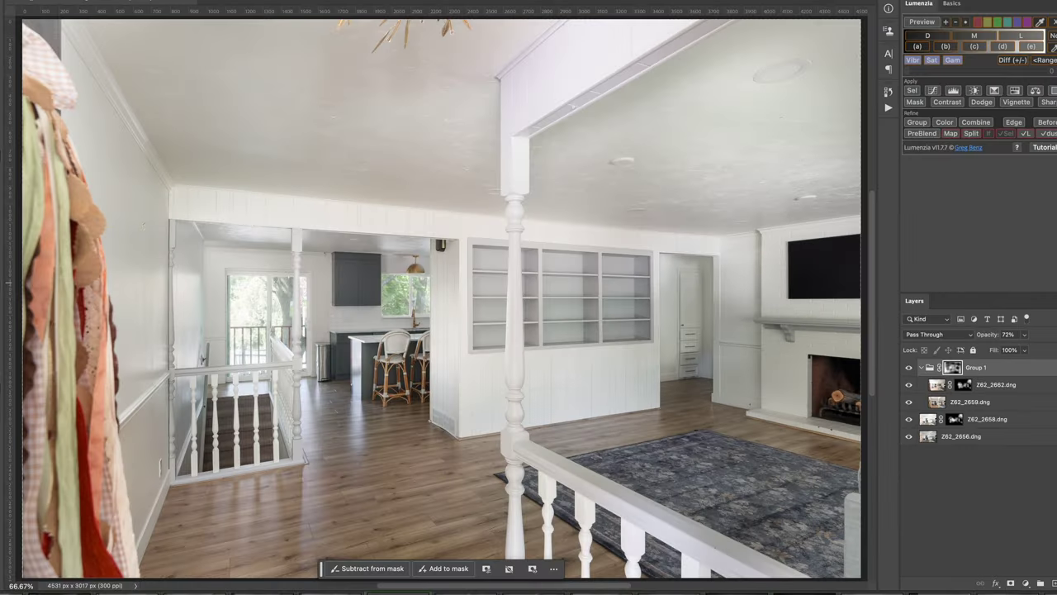
Zoom in on the sliding door, toggle Group 1's mask to compare, and set a ~240 px brush.
key("z")
left_click(237, 311)
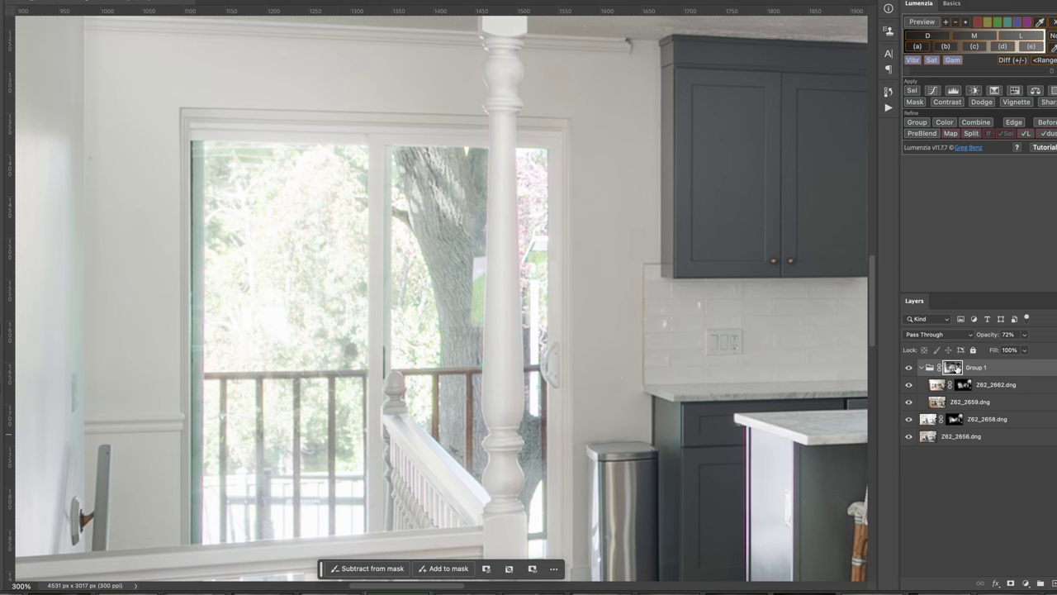
left_click(955, 368, "shift")
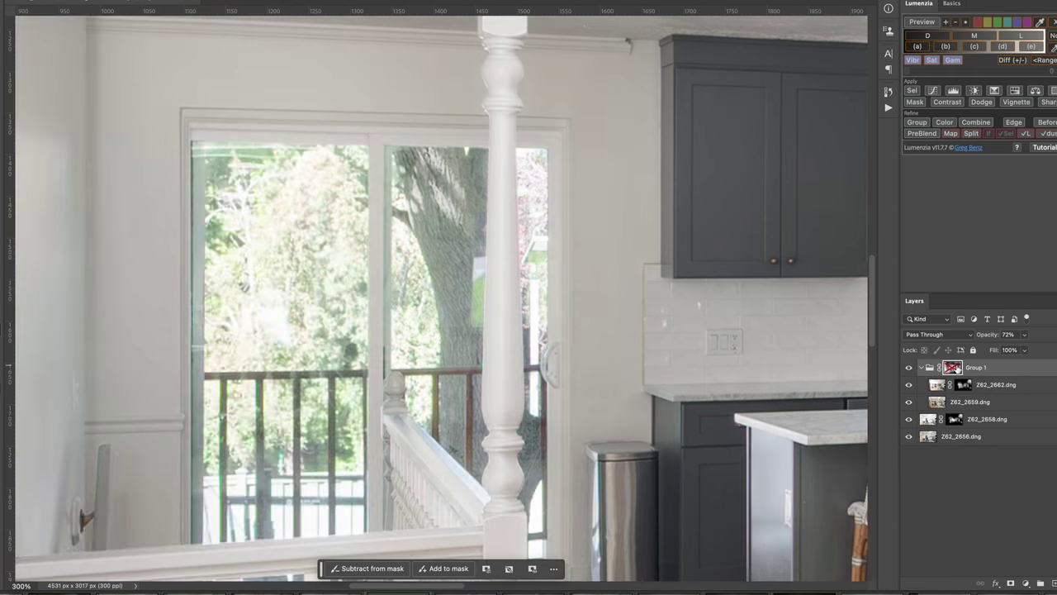
left_click(955, 368, "shift")
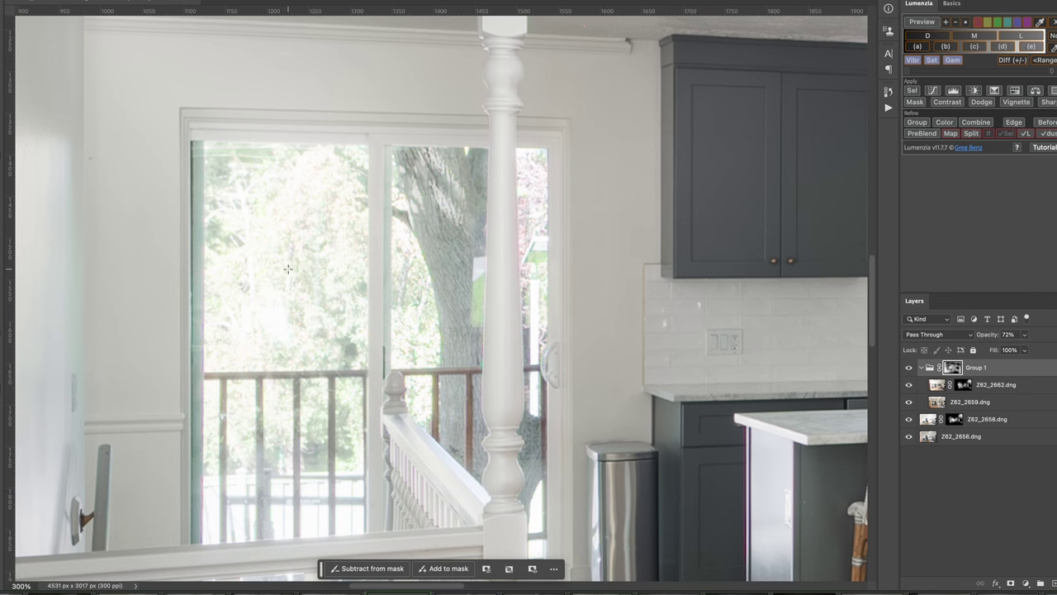
key("b")
key("bracketleft")
key("bracketleft")
key("bracketleft")
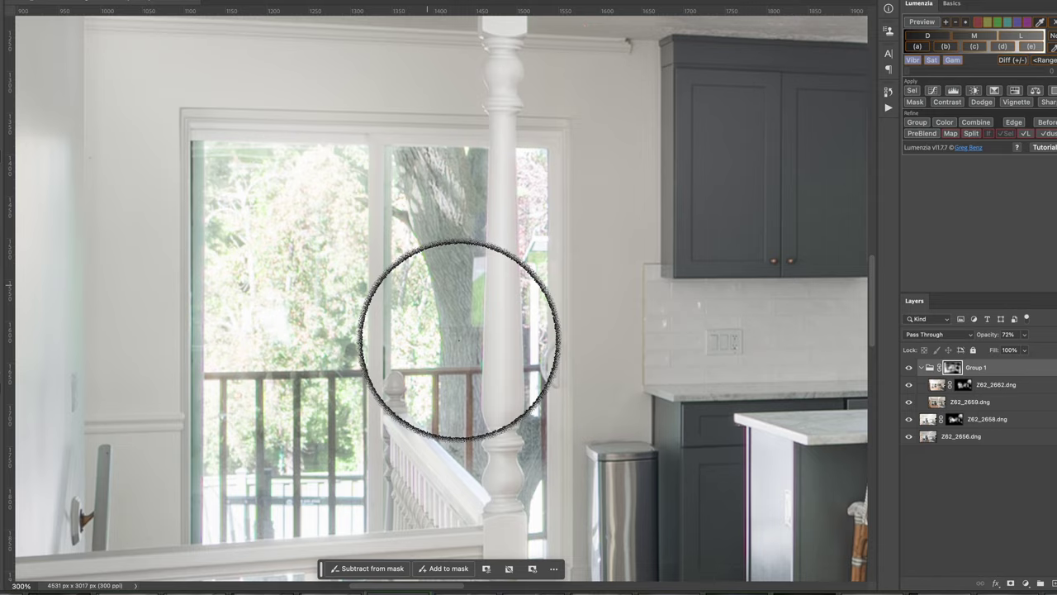
Pan to the kitchen window, then save and close the layered blend document.
mouse_move(667, 360)
left_mouse_down()
mouse_move(344, 394)
mouse_move(175, 388)
left_mouse_up()
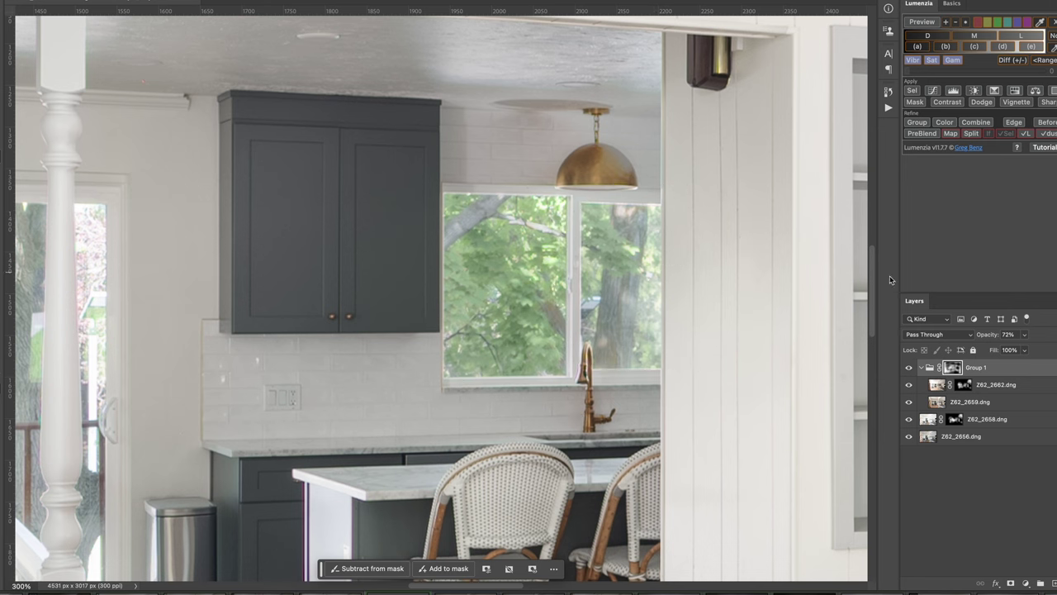
key("ctrl+s")
left_click(10, 4)
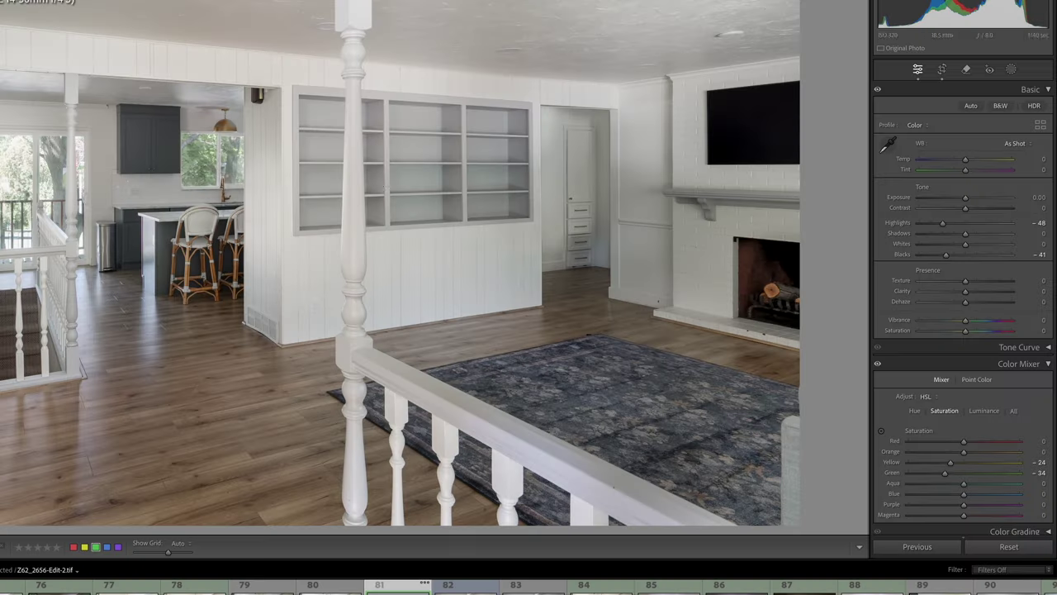
Send the photo to Photoshop 2024 with Edit a Copy with Lightroom Adjustments.
right_click(411, 453)
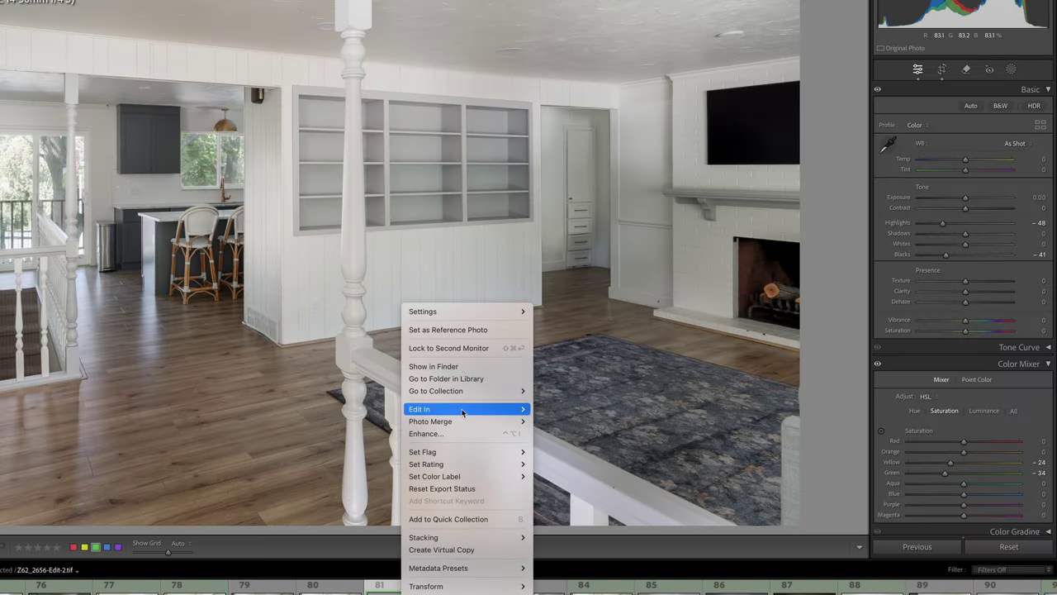
mouse_move(462, 409)
left_click(564, 413)
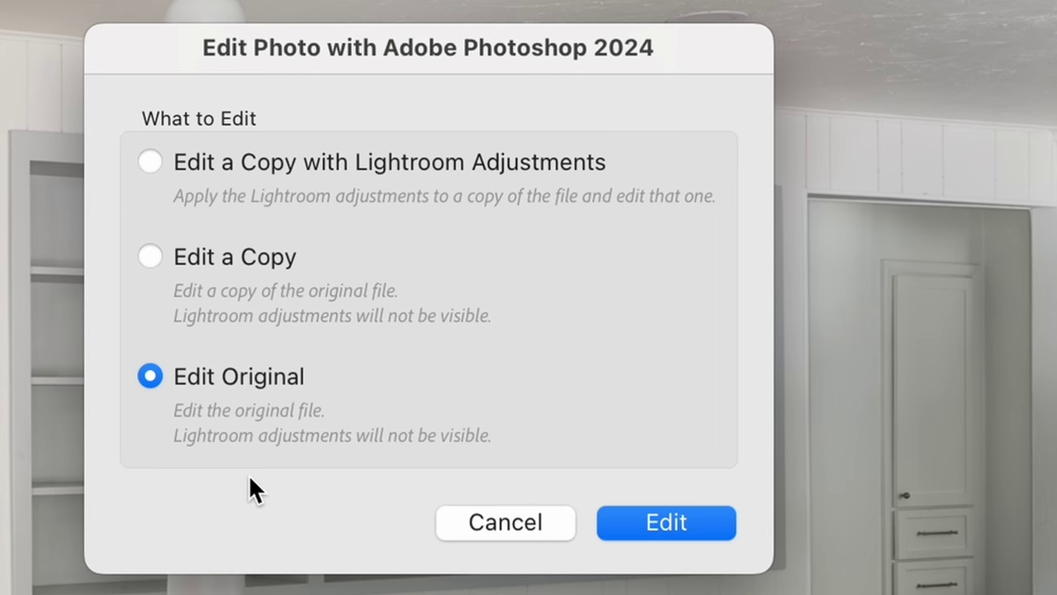
left_click(512, 517)
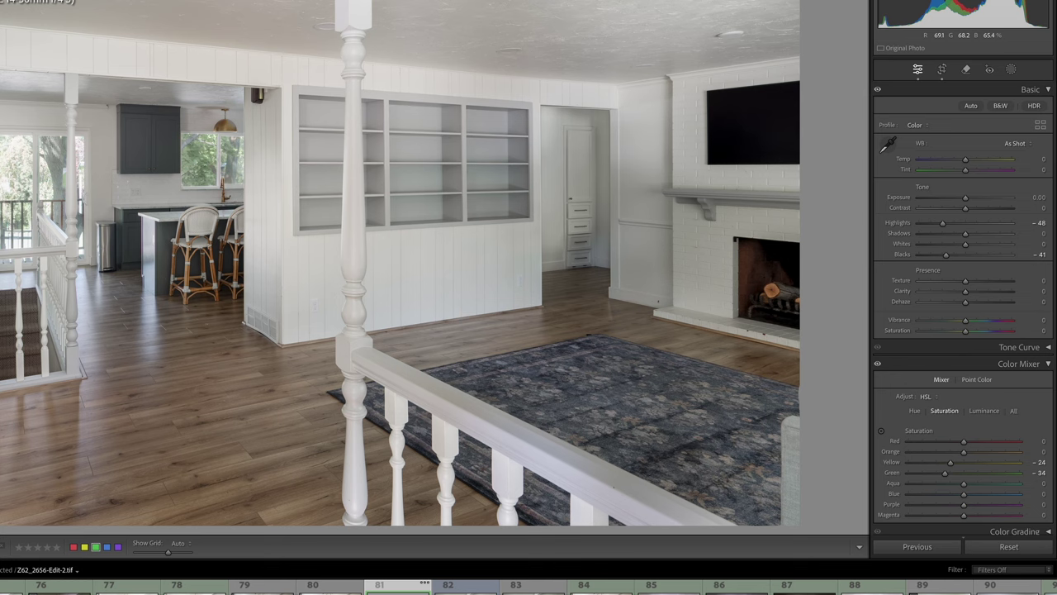
right_click(377, 297)
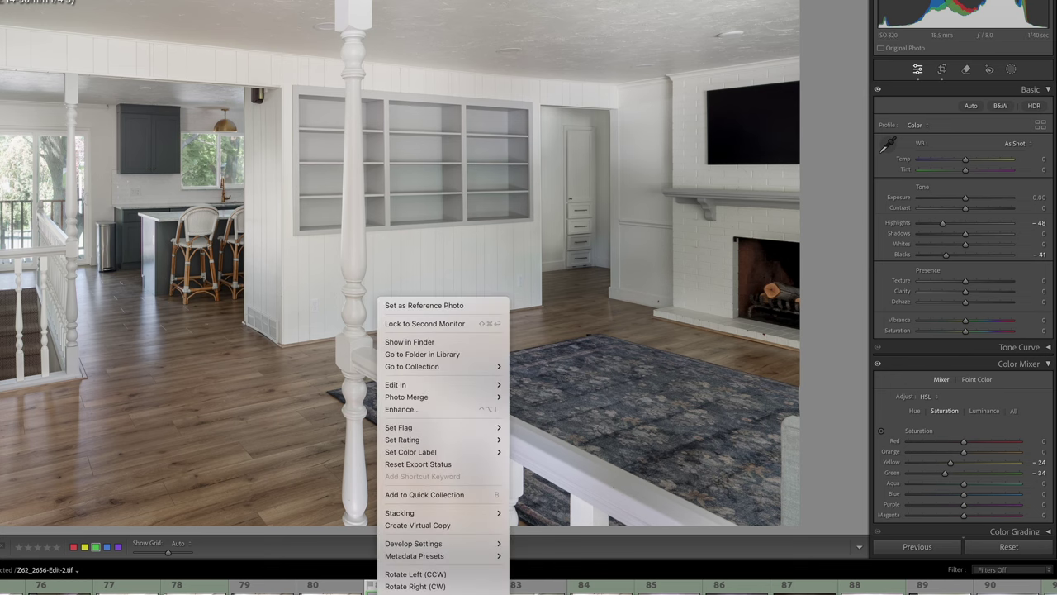
mouse_move(462, 385)
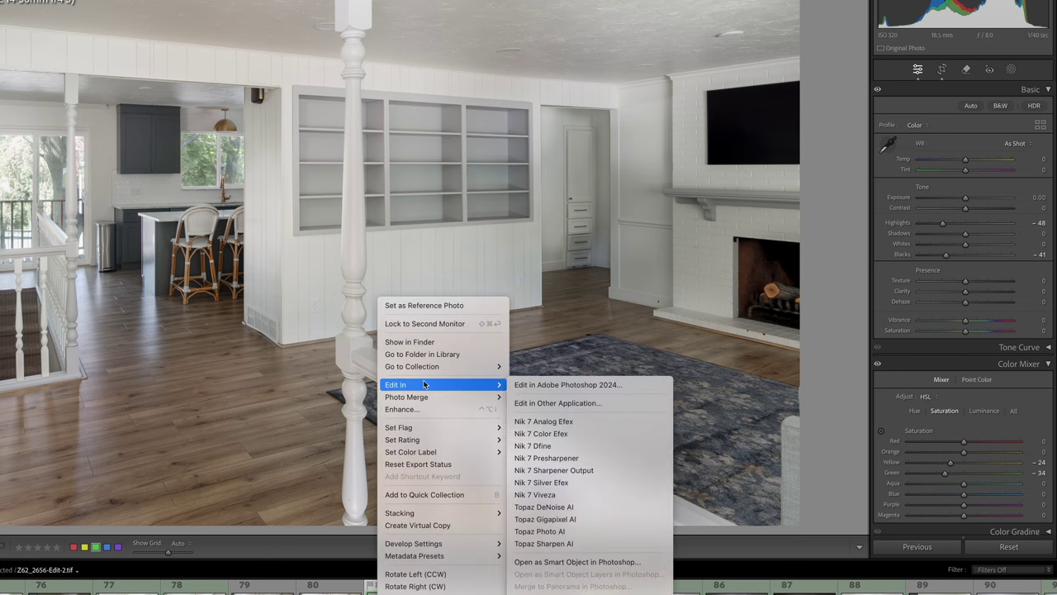
left_click(572, 385)
left_click(459, 159)
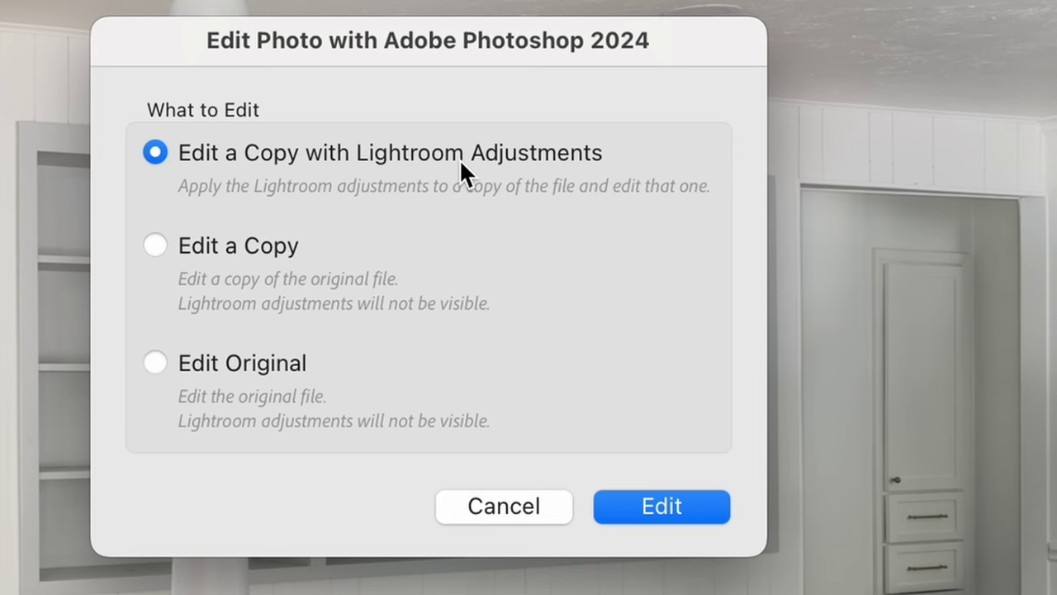
left_click(642, 500)
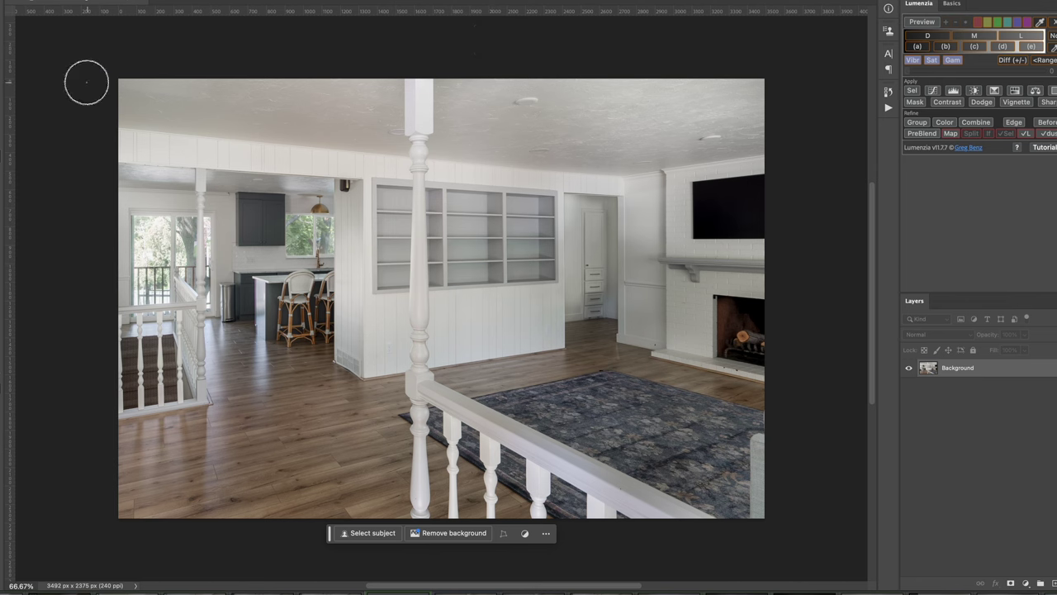
Run Filter > Topaz Labs > Topaz Photo AI on the Background layer.
left_click(33, 2)
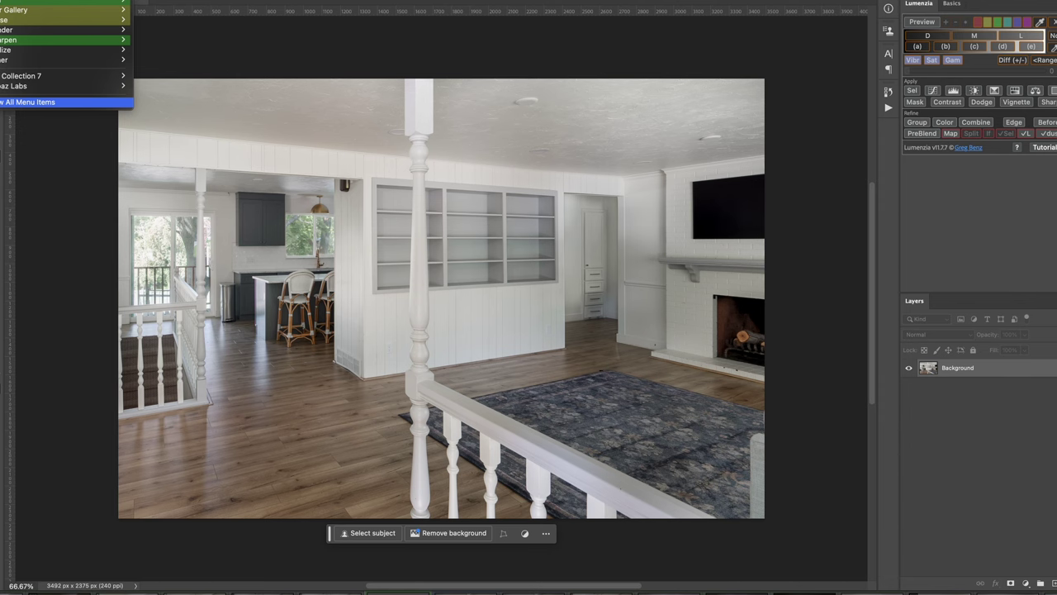
mouse_move(68, 87)
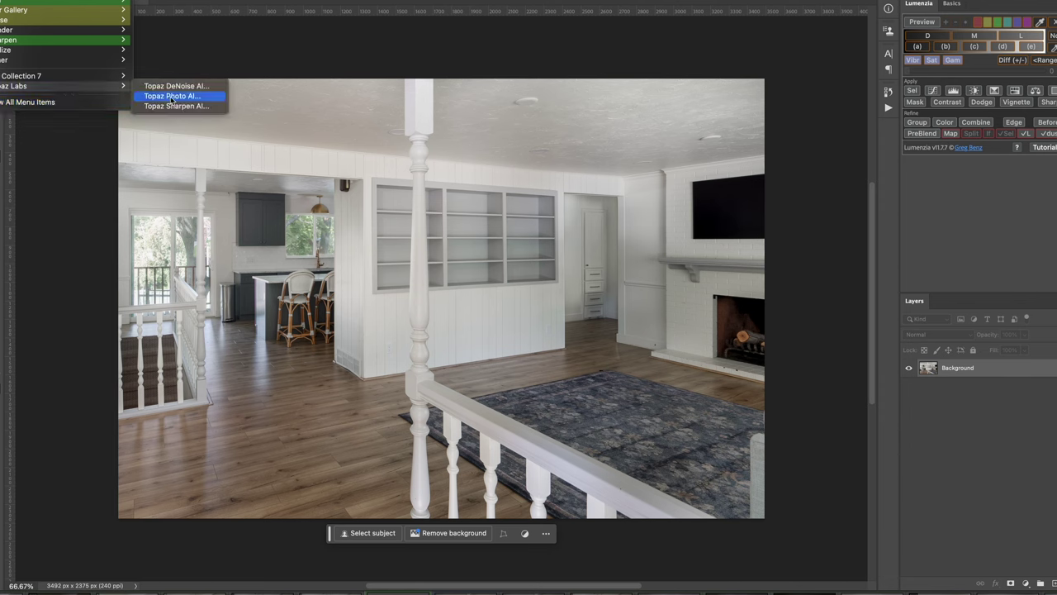
left_click(199, 98)
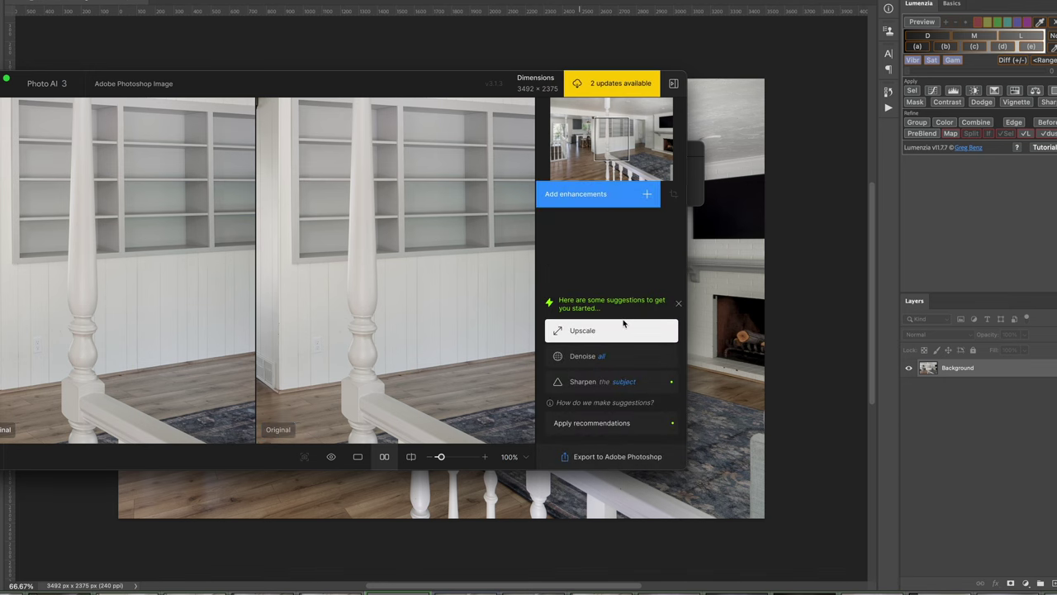
Add Denoise and Sharpen on All areas at strength 18, then export to Photoshop.
left_click(624, 356)
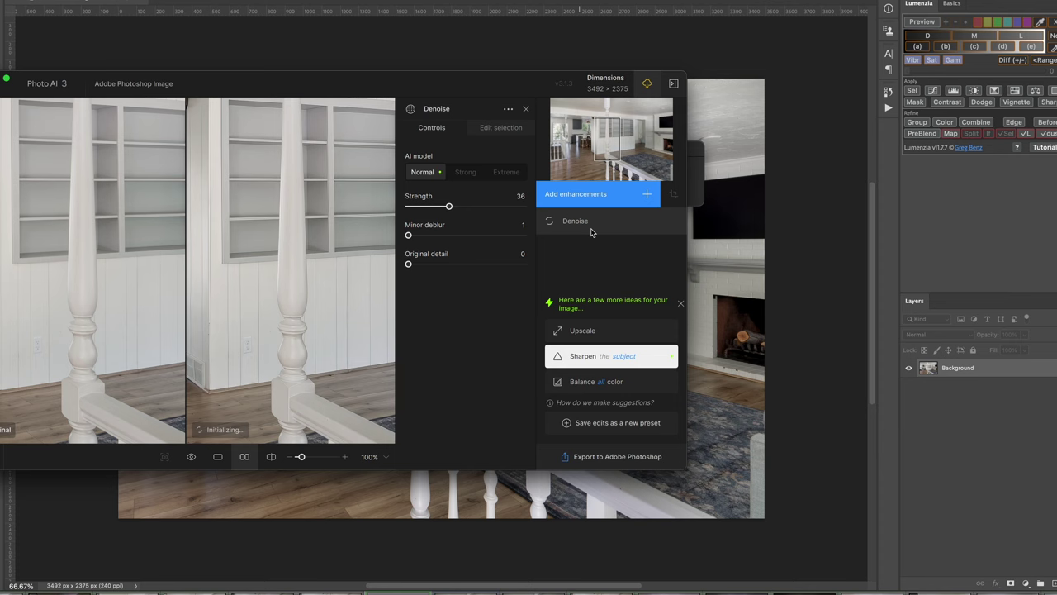
left_click(648, 359)
left_click(493, 128)
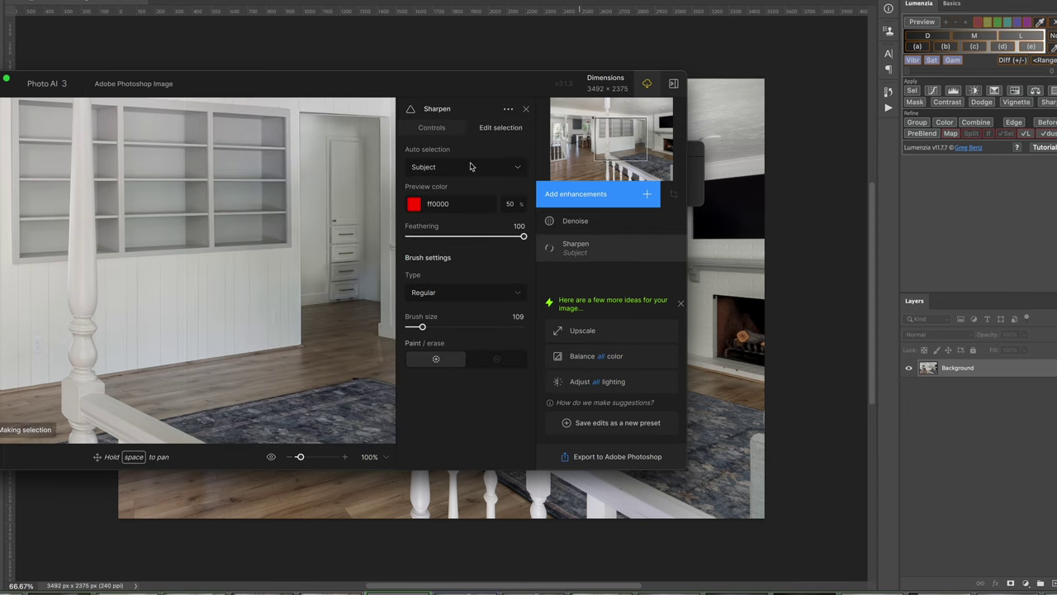
left_click(460, 167)
left_click(460, 190)
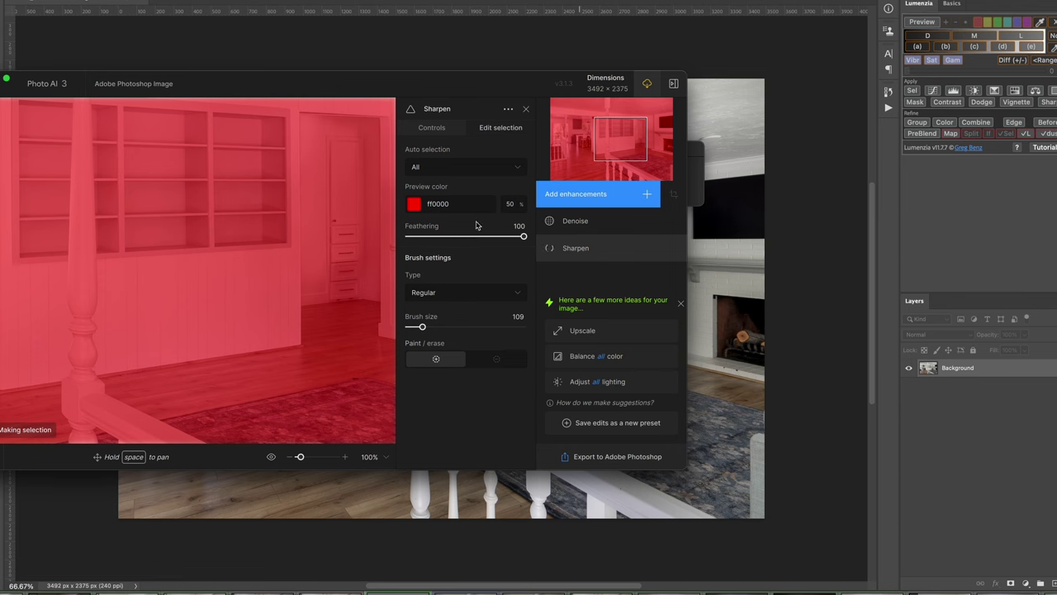
left_click(445, 132)
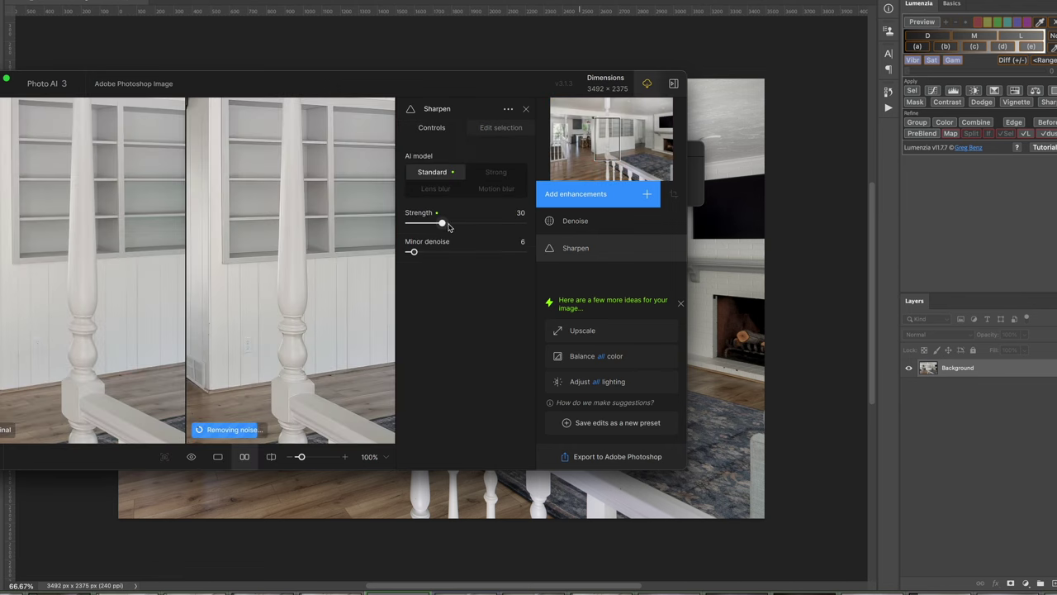
left_click_drag(443, 224, 429, 231)
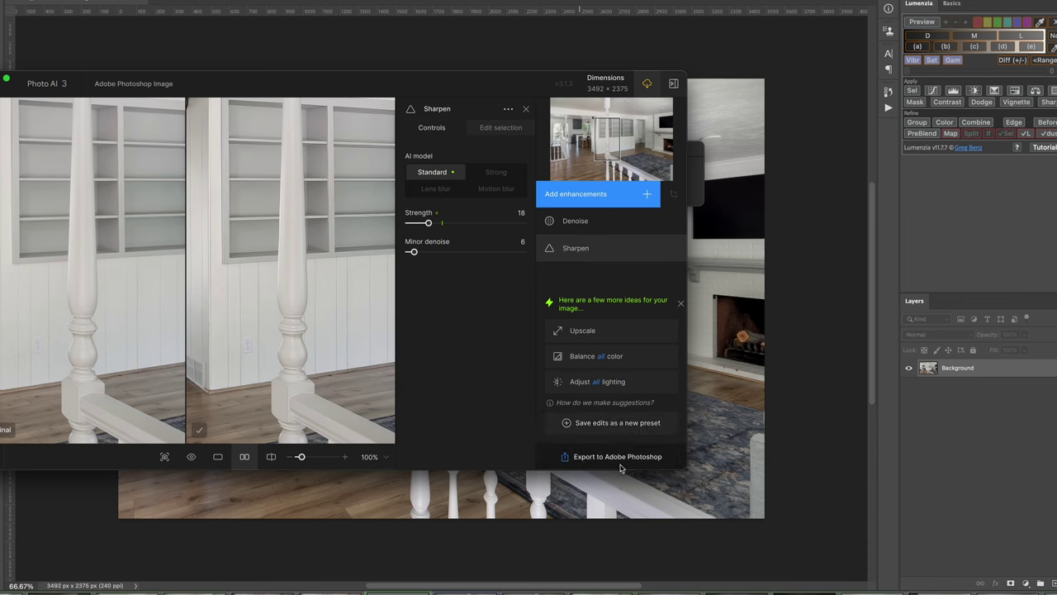
left_click(617, 457)
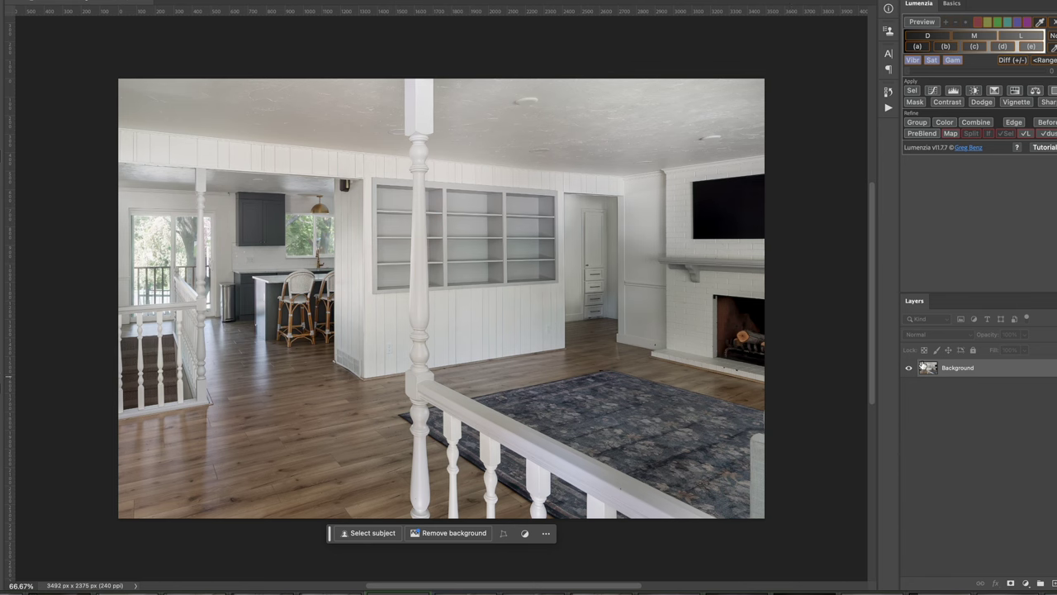
Duplicate Background, open Nik 7 Color Efex, and raise contrast correction and dynamic contrast.
left_click_drag(922, 365, 1040, 583)
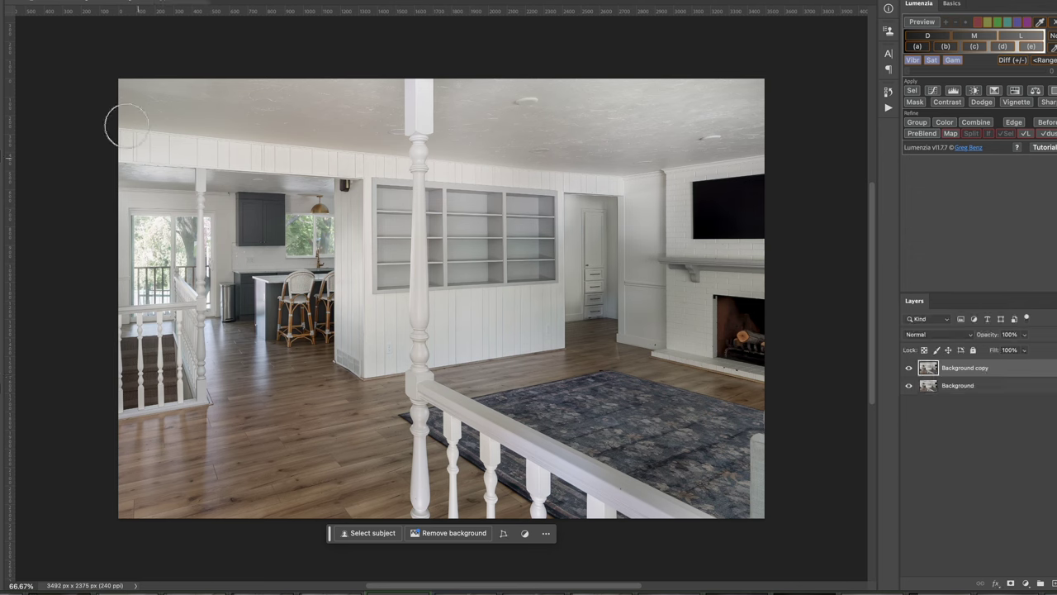
left_click(33, 2)
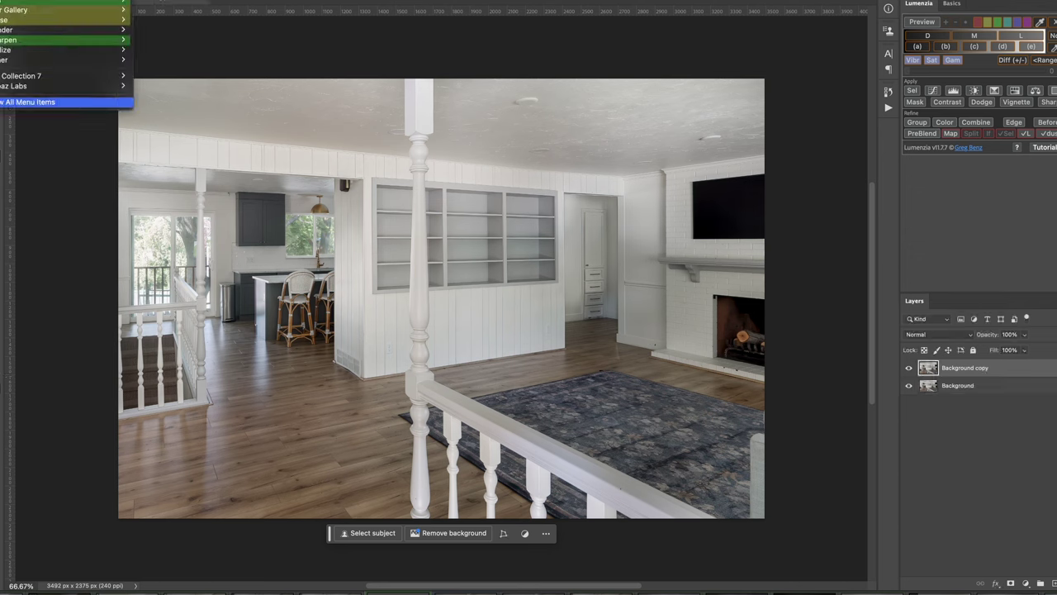
mouse_move(64, 81)
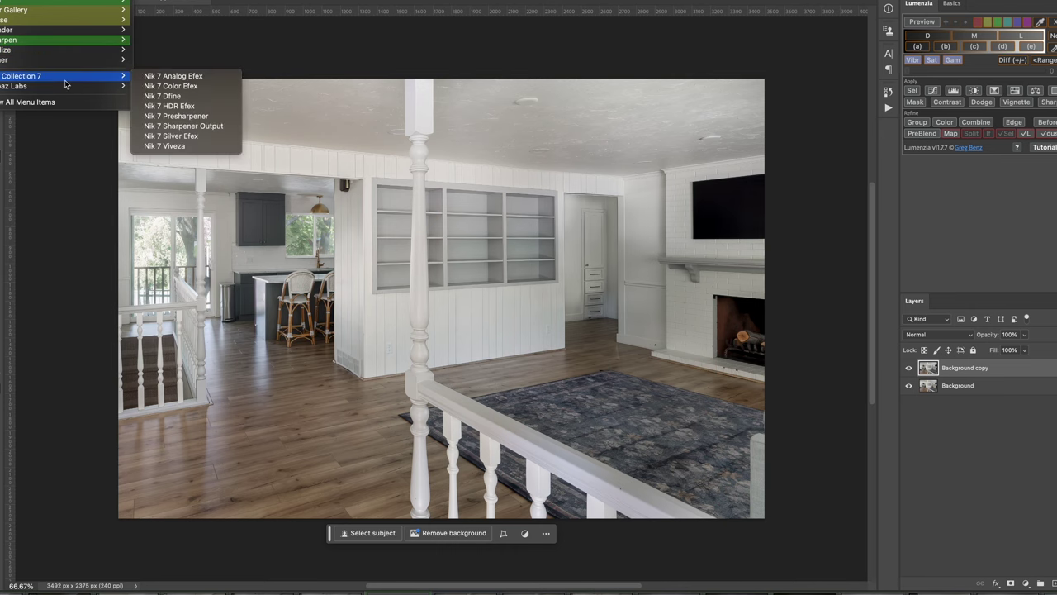
left_click(170, 86)
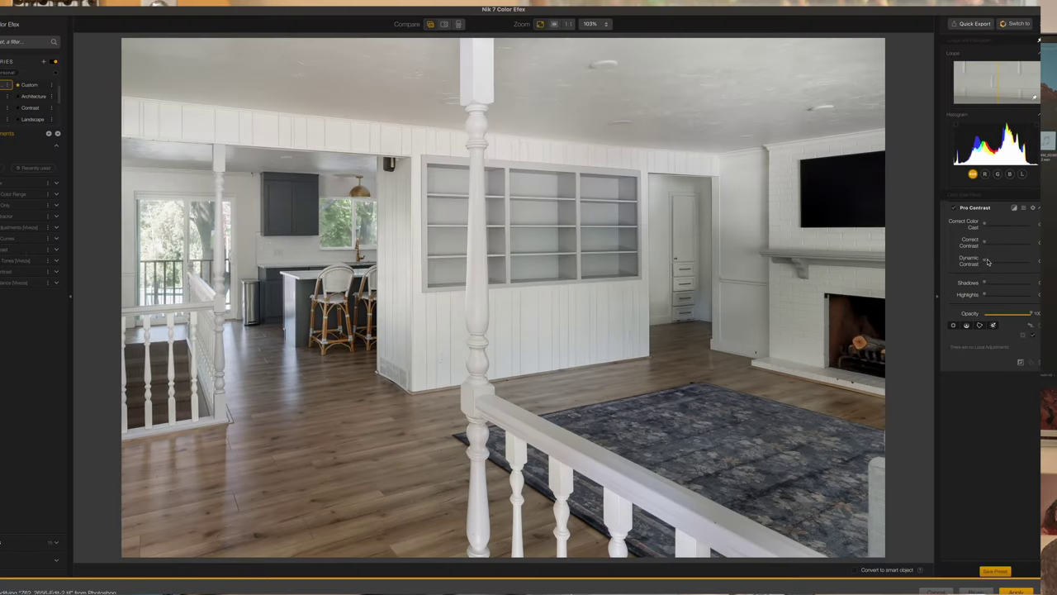
left_click_drag(984, 244, 990, 244)
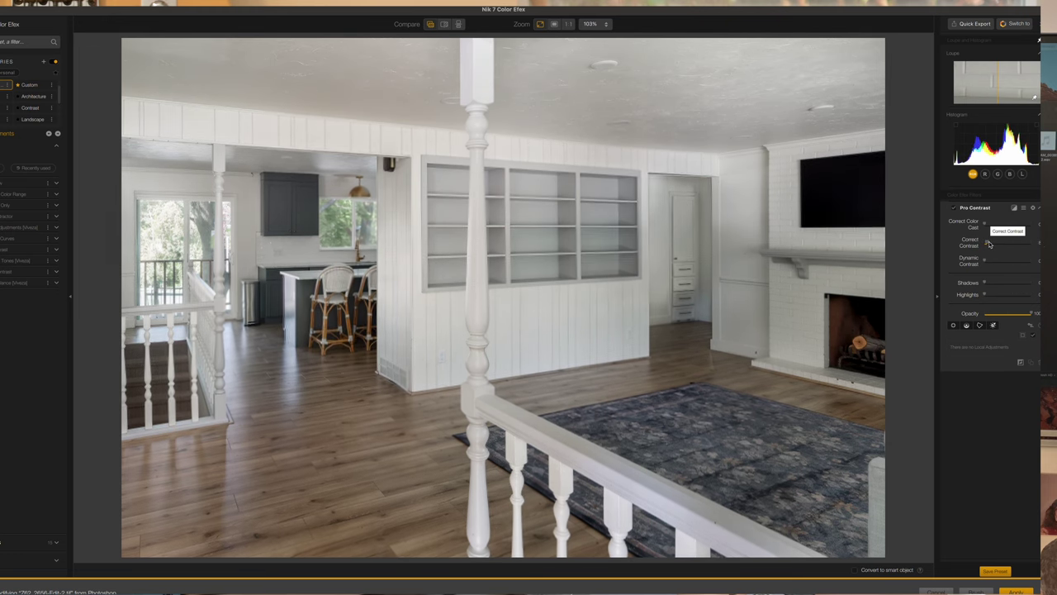
left_click_drag(987, 262, 996, 261)
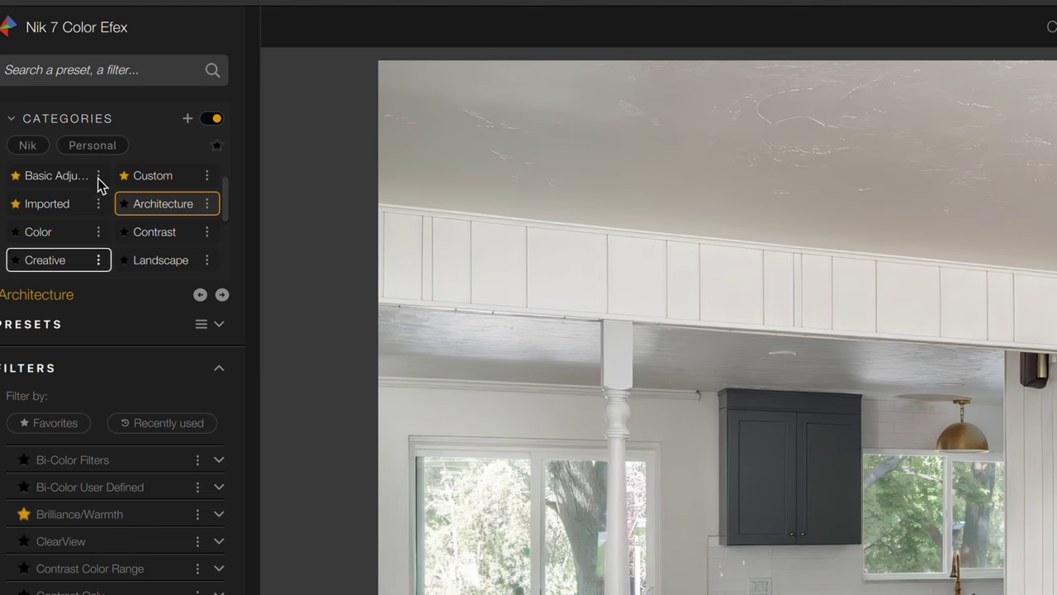
Add two Darken / Lighten Center filters found by searching 'darken'.
left_click(116, 73)
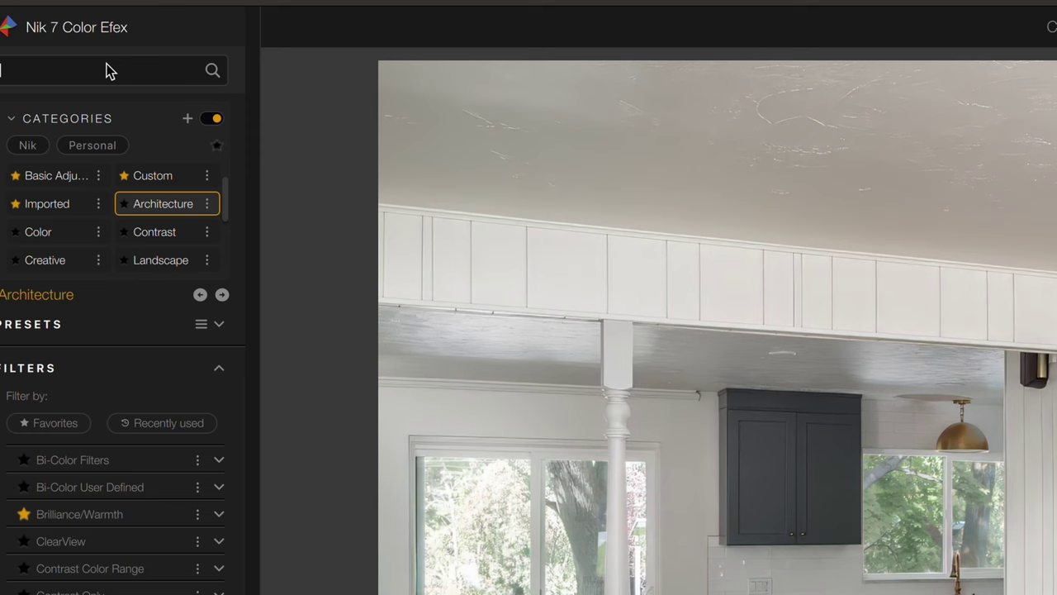
type("darken")
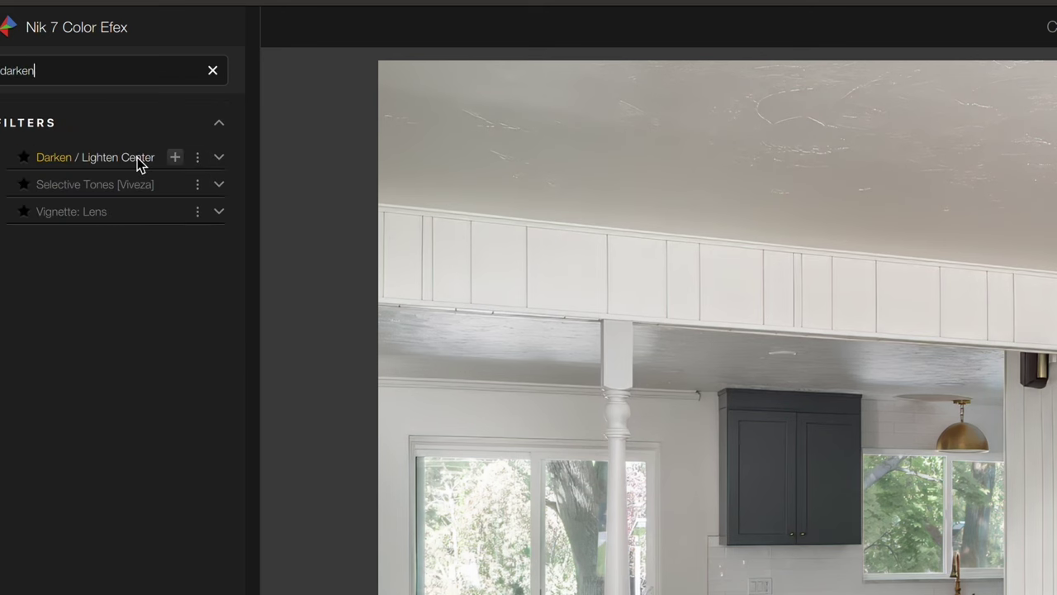
left_click(170, 158)
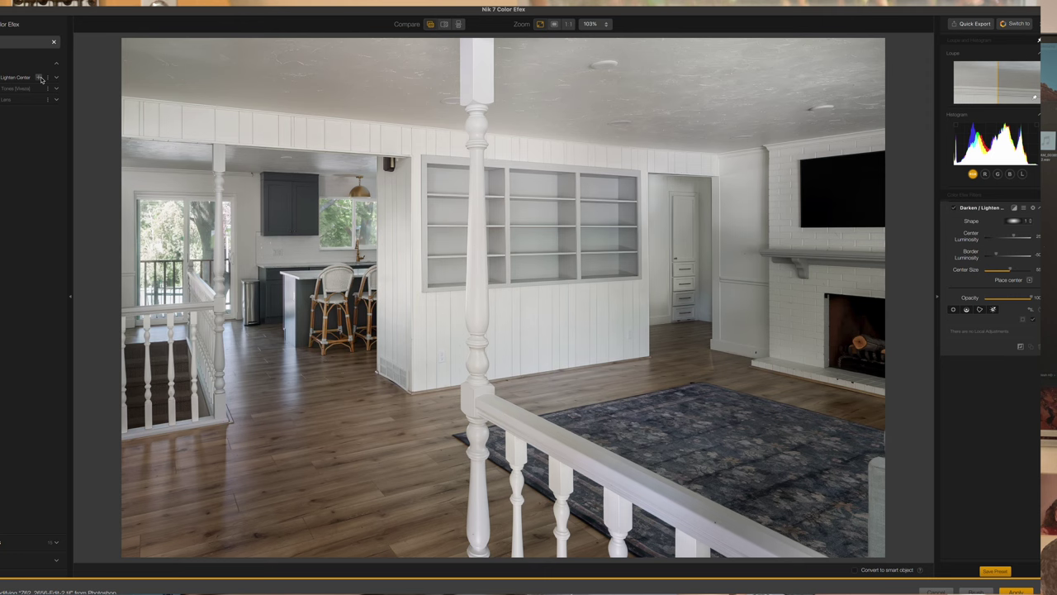
left_click(175, 157)
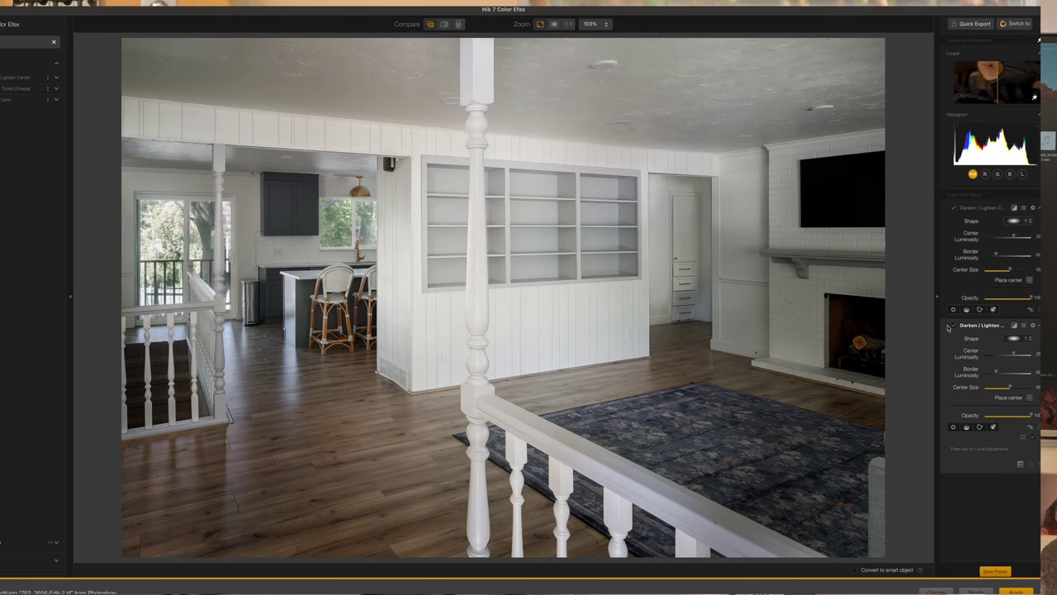
Centre the second filter on the kitchen, brighten its border luminosity, and apply.
left_click(1030, 399)
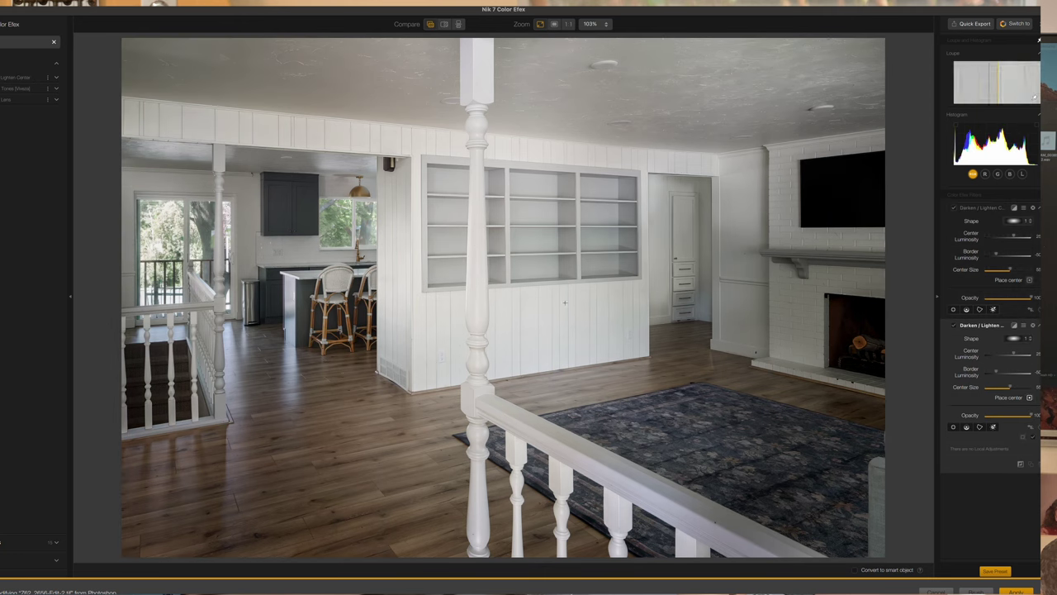
left_click(321, 286)
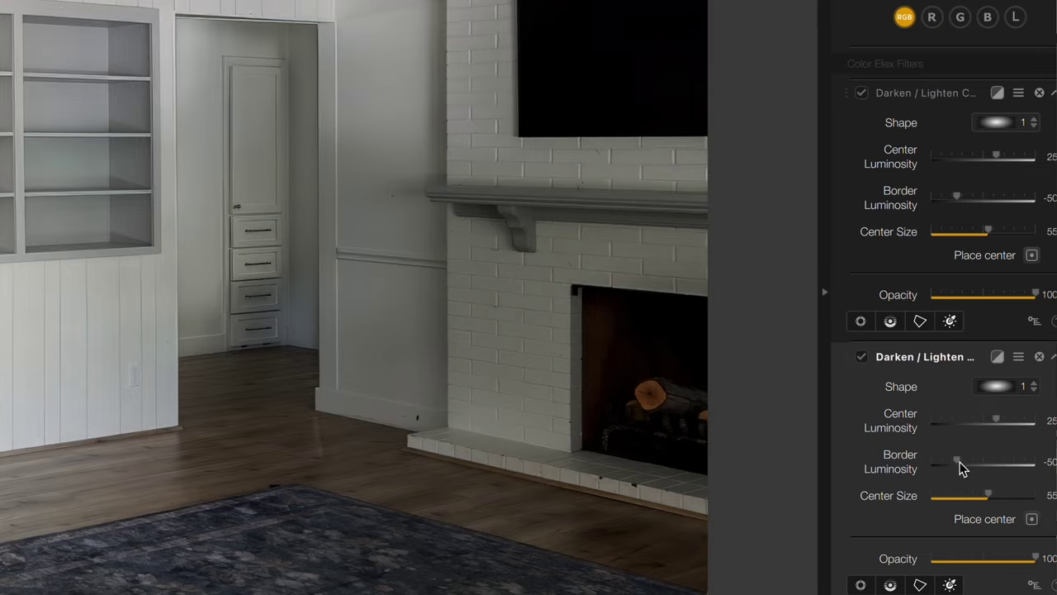
left_click_drag(996, 373, 1008, 372)
left_click_drag(987, 466, 988, 466)
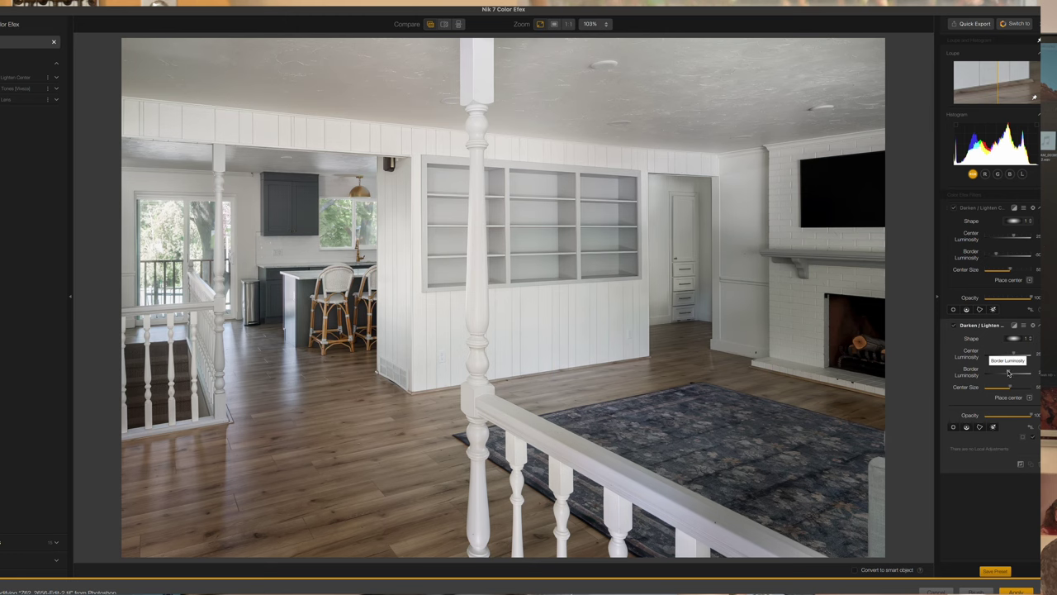
left_click(1016, 591)
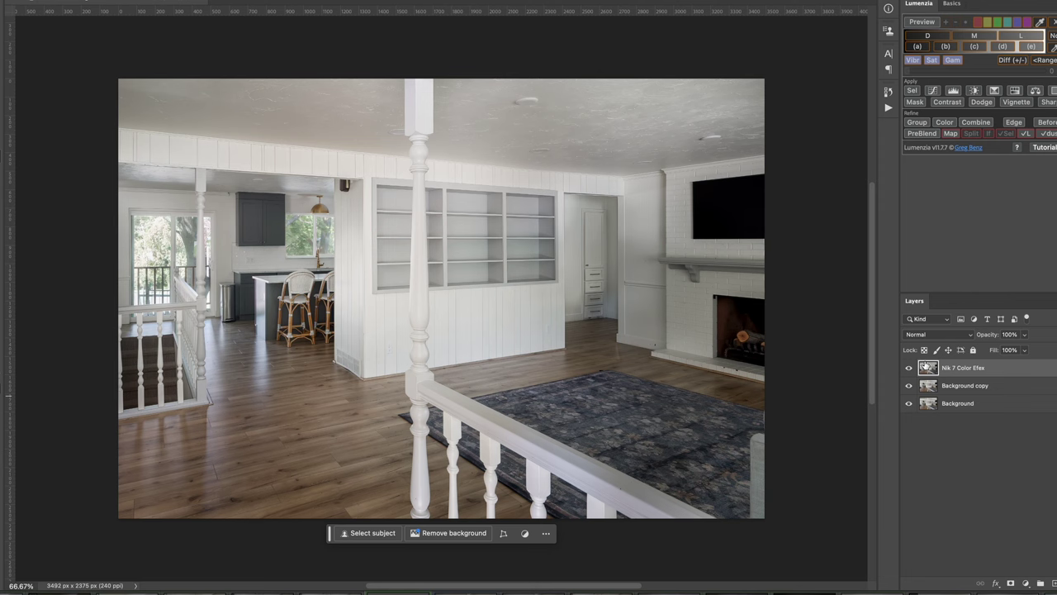
Compare the Nik layer on and off, then remove three white specks from the kitchen backsplash.
left_click(909, 367)
left_click(908, 367)
left_click_drag(230, 275, 295, 246)
left_click(80, 234)
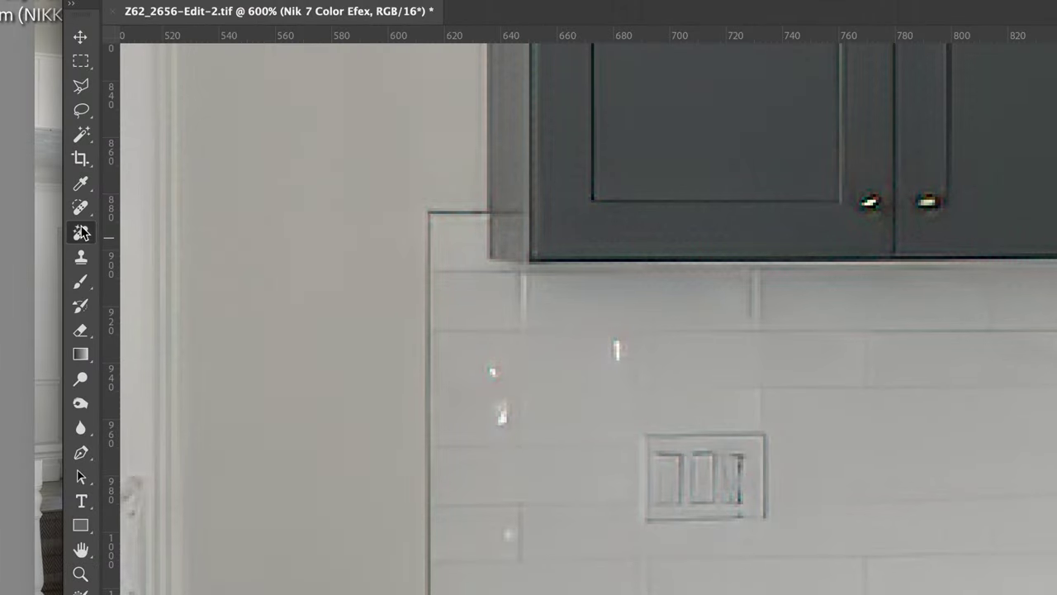
left_click(502, 394)
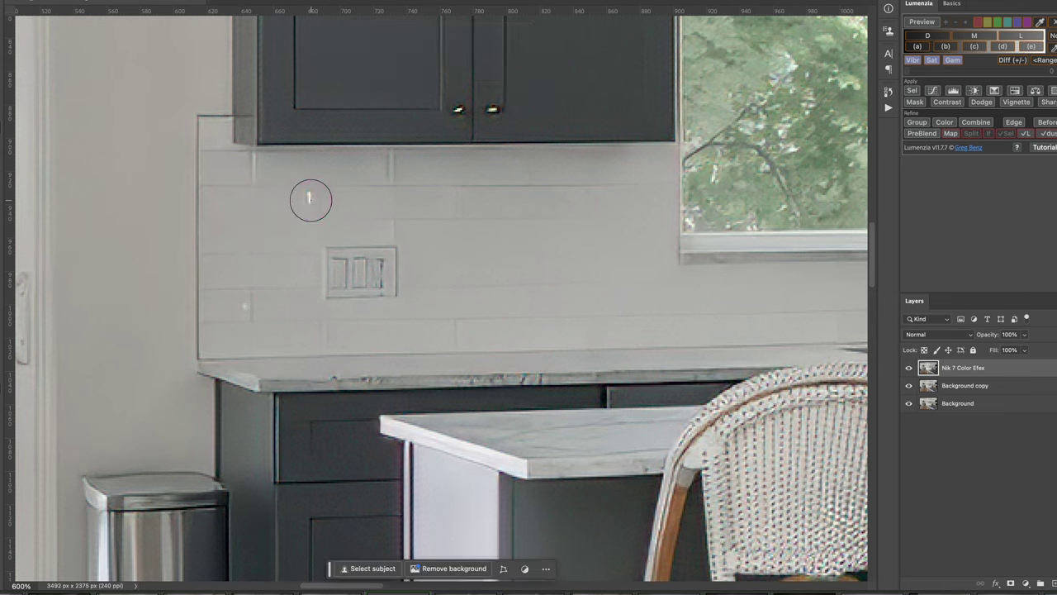
left_click(309, 199)
left_click(232, 307)
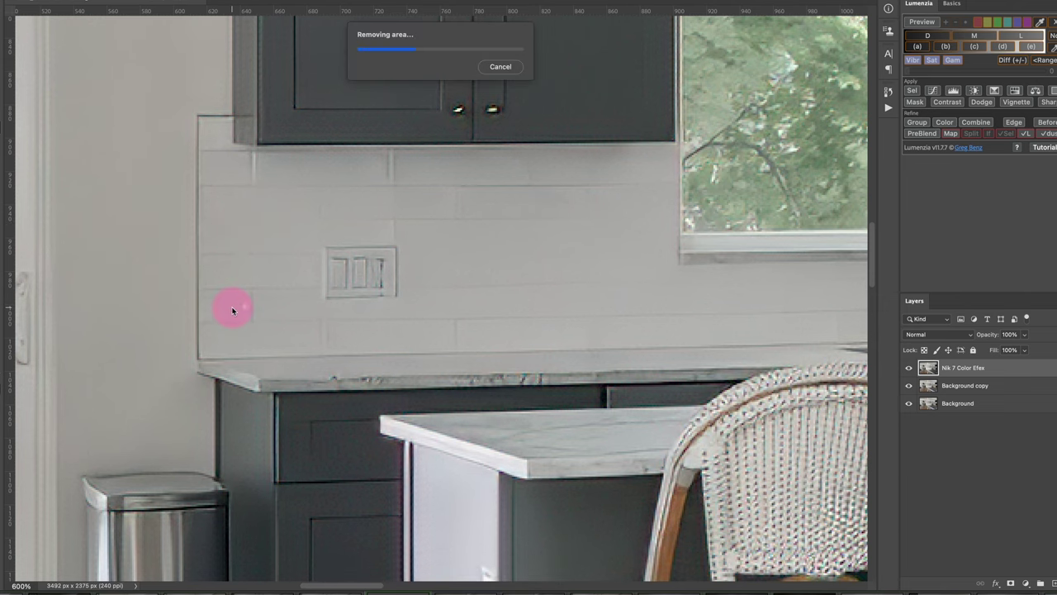
Close the retouched image, saving the changes.
scroll(231, 308, "down", 10)
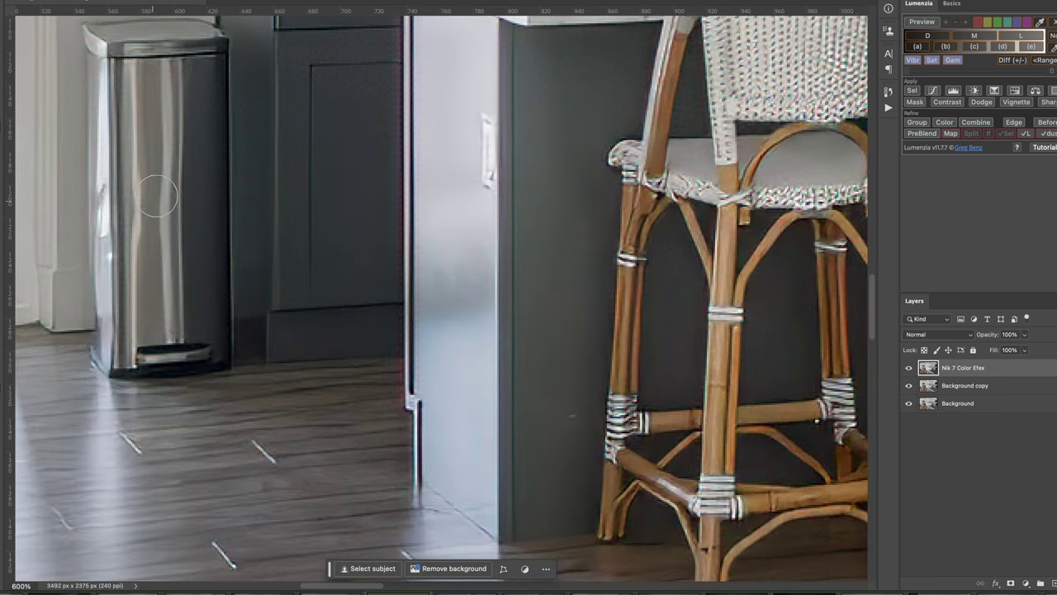
scroll(158, 228, "up", 5)
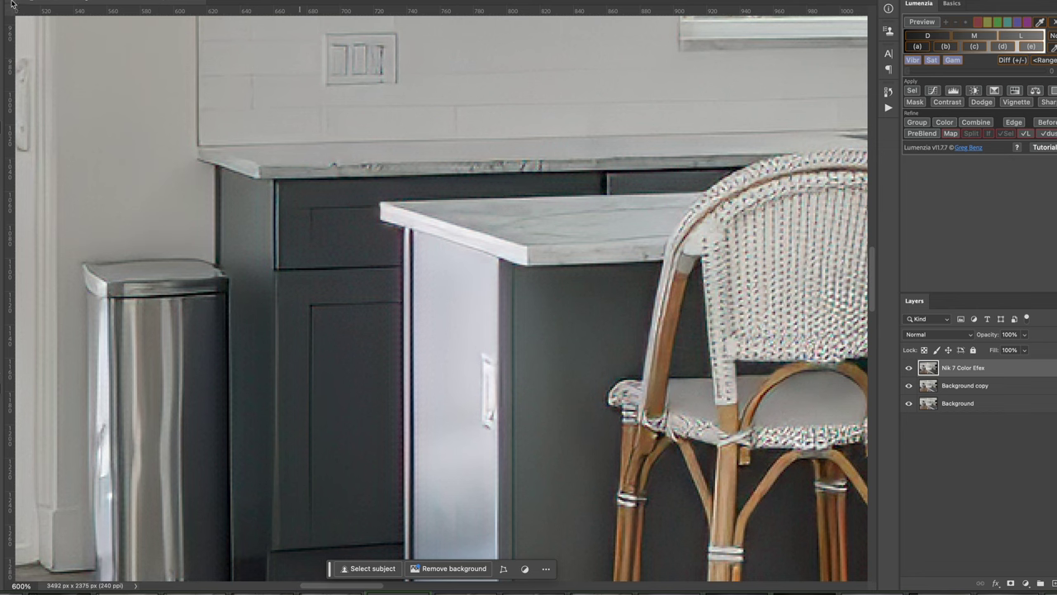
key("super+w")
left_click(460, 158)
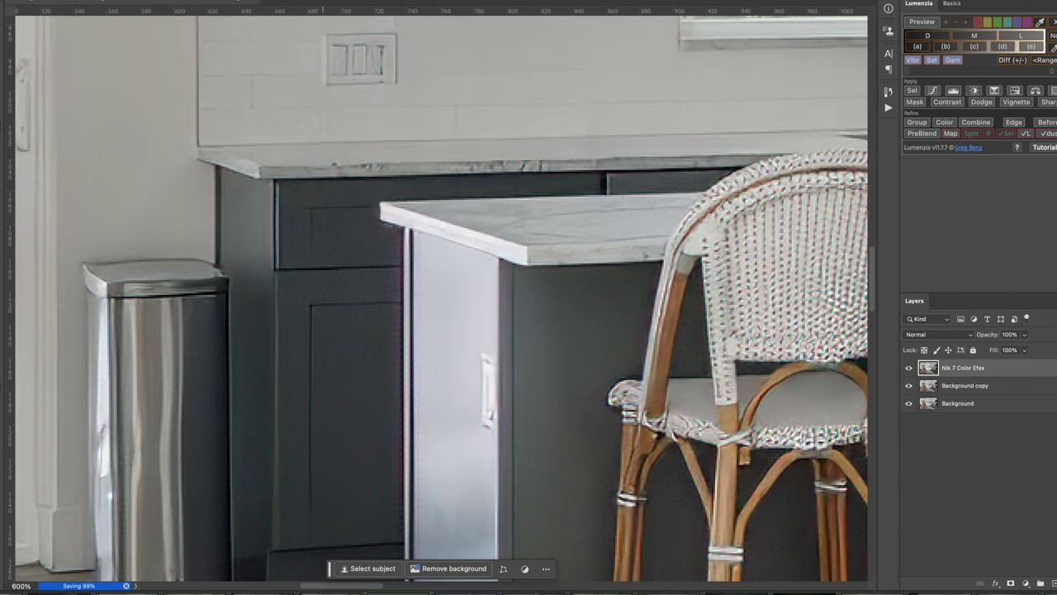
Back in Lightroom, rate the edited photo three stars and view the staged and empty-room versions.
left_click(10, 8)
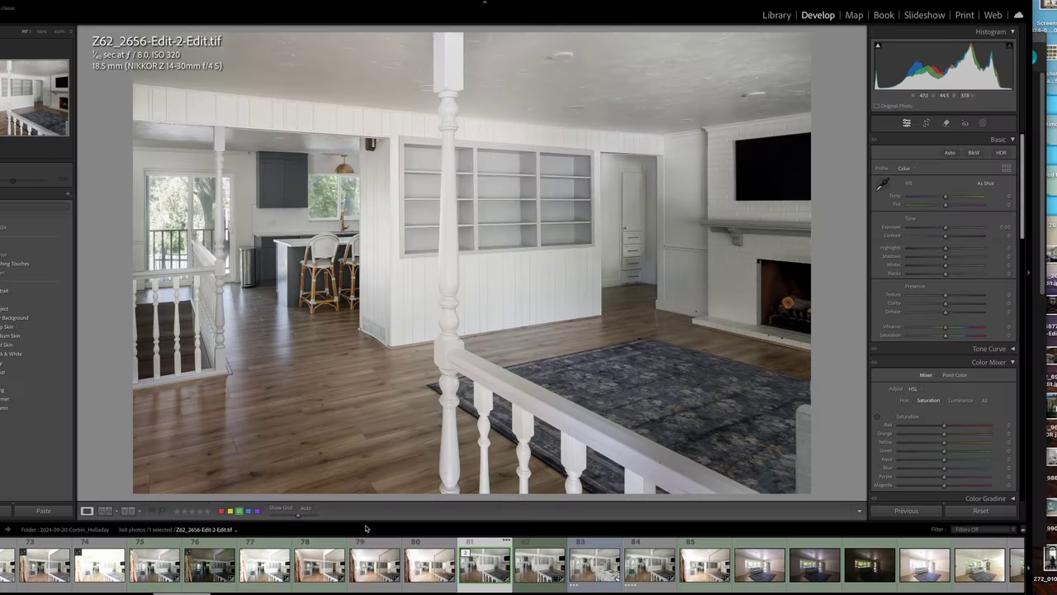
left_click(195, 513)
left_click(583, 573)
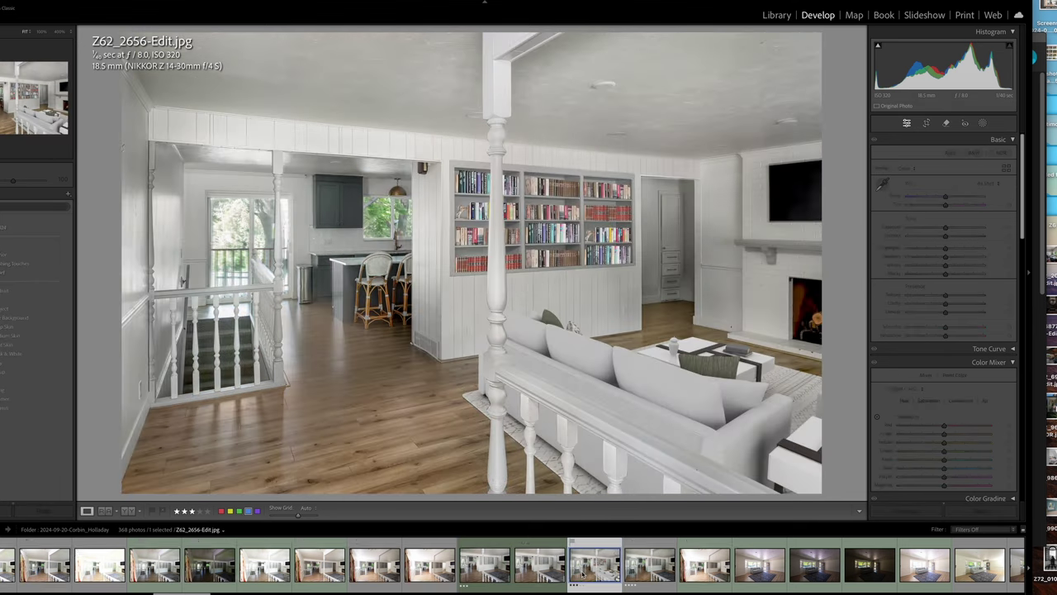
left_click(640, 578)
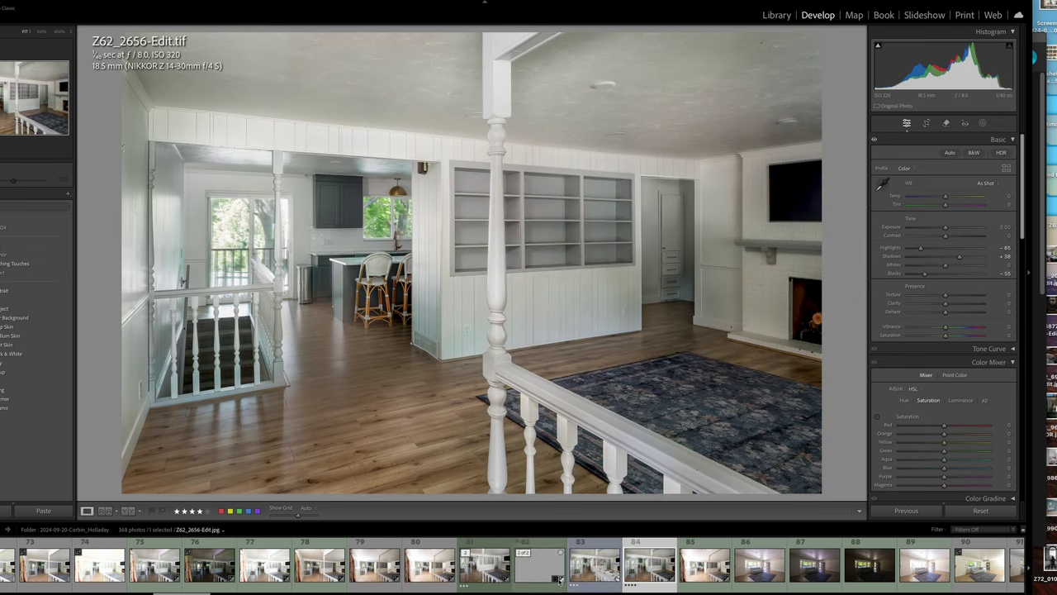
Compare the earlier Z62_2656-Edit.tif, ending on the newest Z62_2656-Edit-2-Edit.tif edit.
left_click(495, 578)
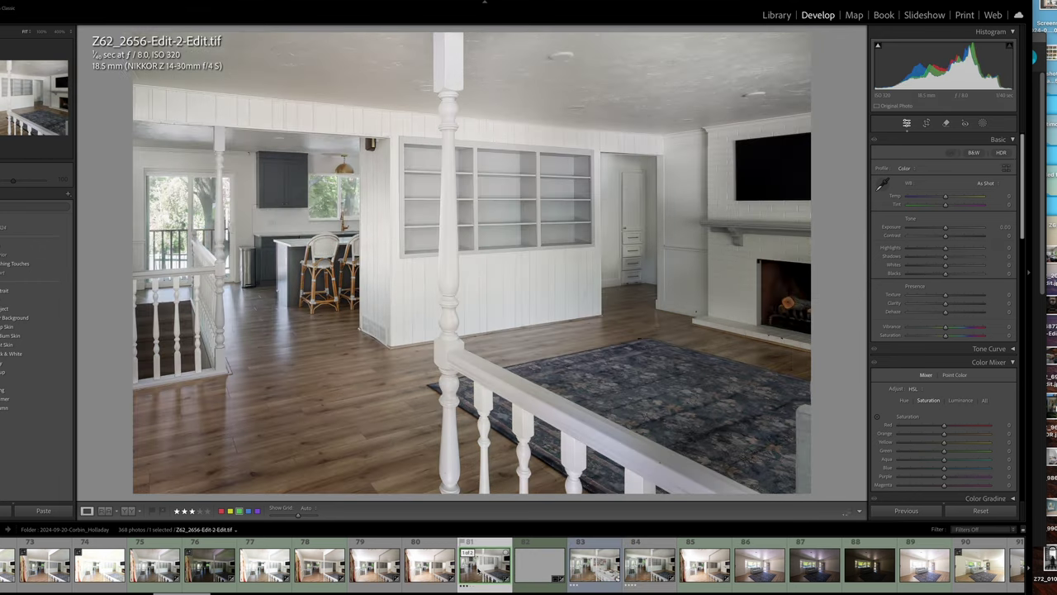
left_click(645, 570)
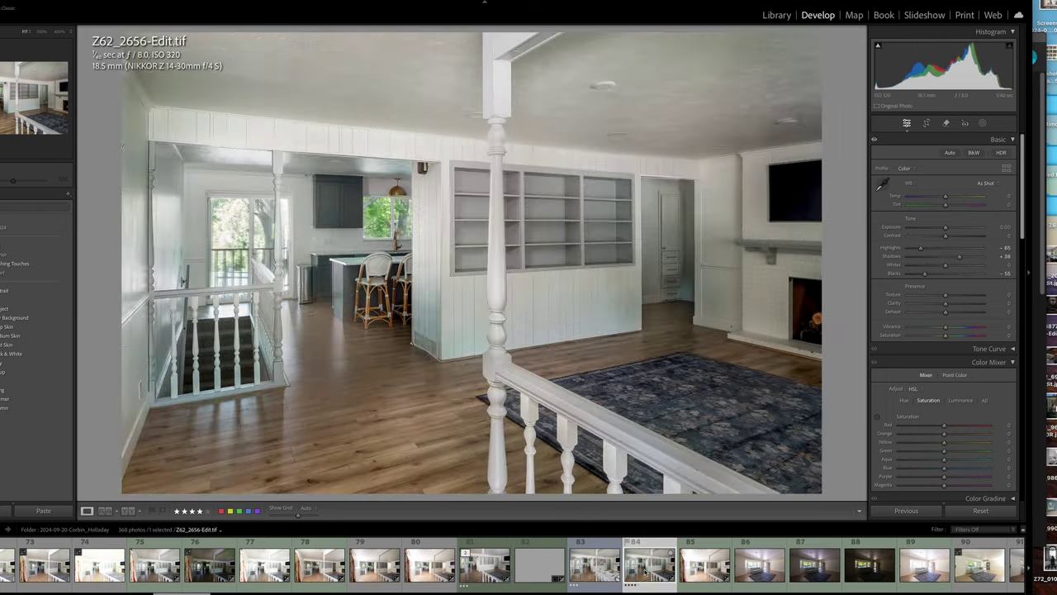
left_click(474, 576)
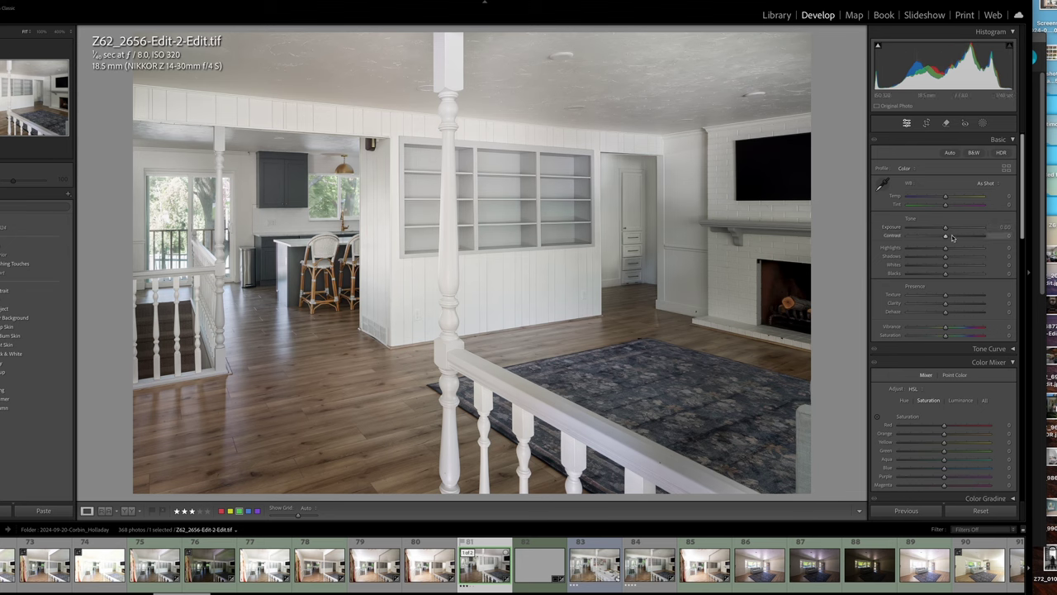
Set the Basic panel Contrast to +39 on Z62_2656-Edit-2-Edit.tif, then bring up Z62_2663.dng.
left_click_drag(946, 237, 963, 237)
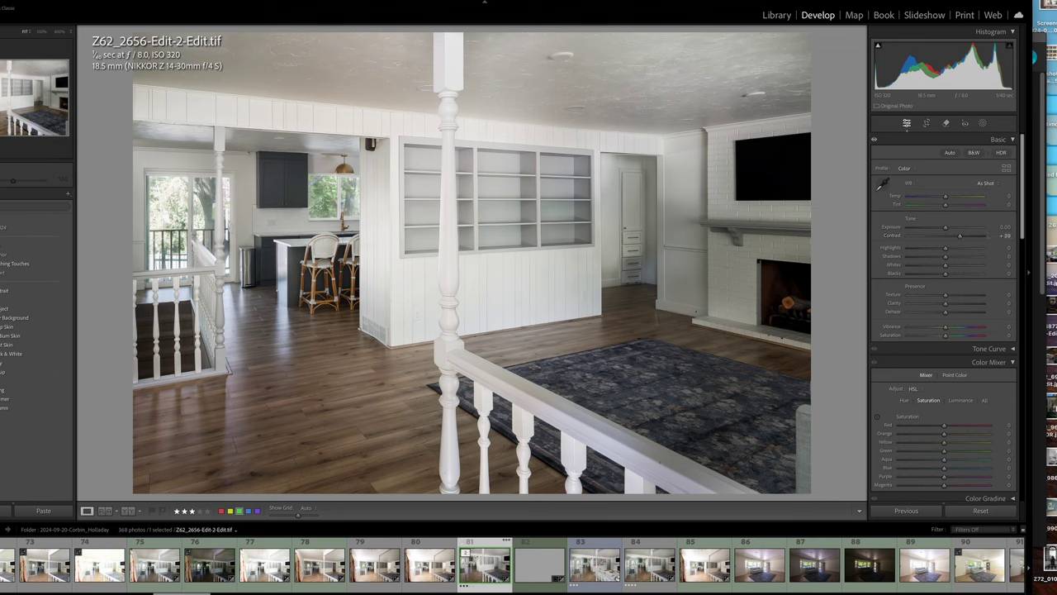
scroll(800, 540, "down", 2)
scroll(512, 565, "down", 5)
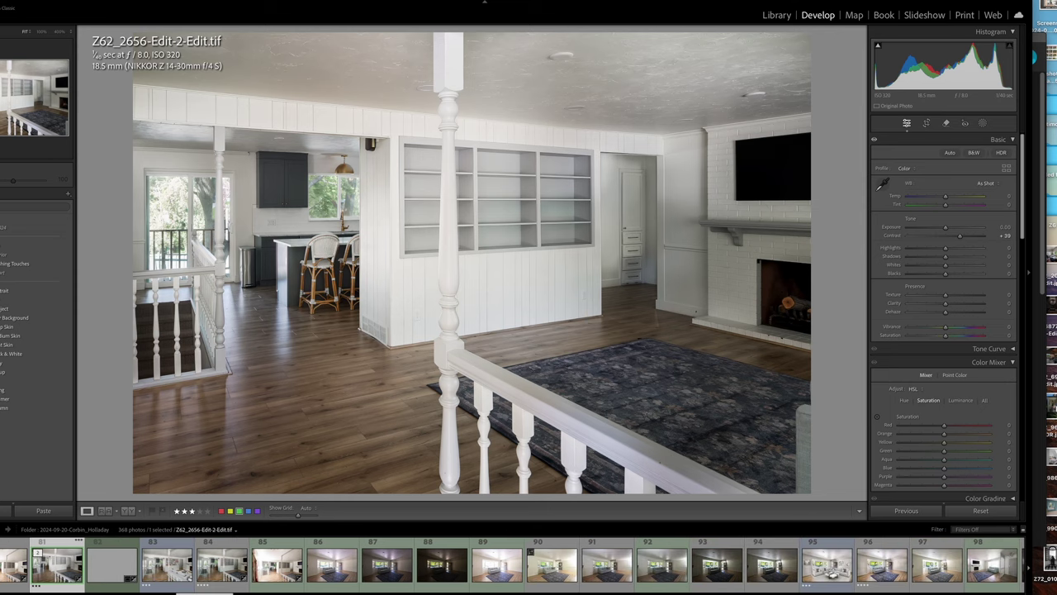
scroll(512, 565, "down", 1)
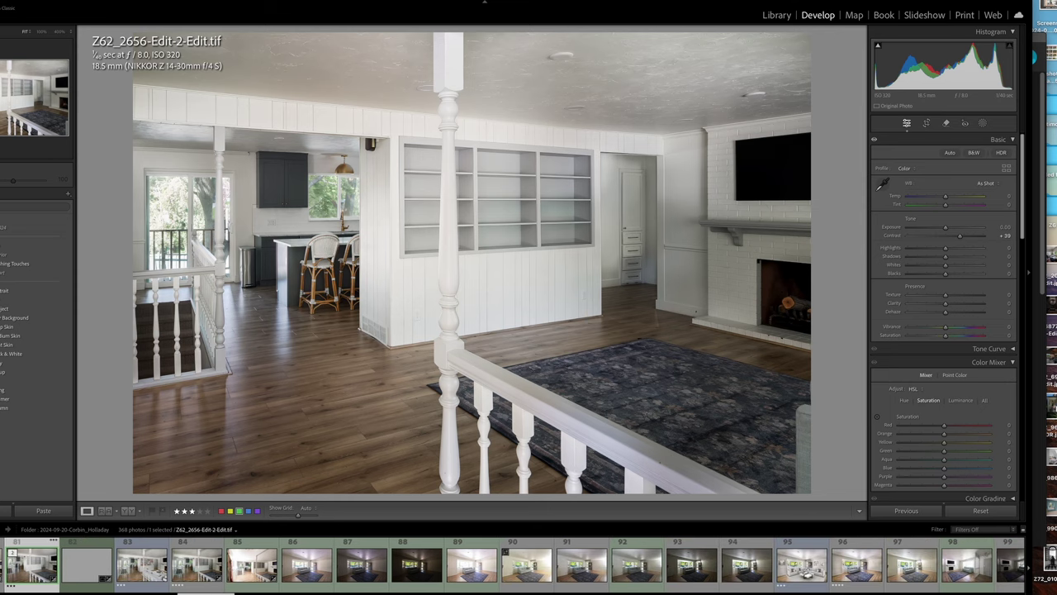
scroll(512, 565, "up", 3)
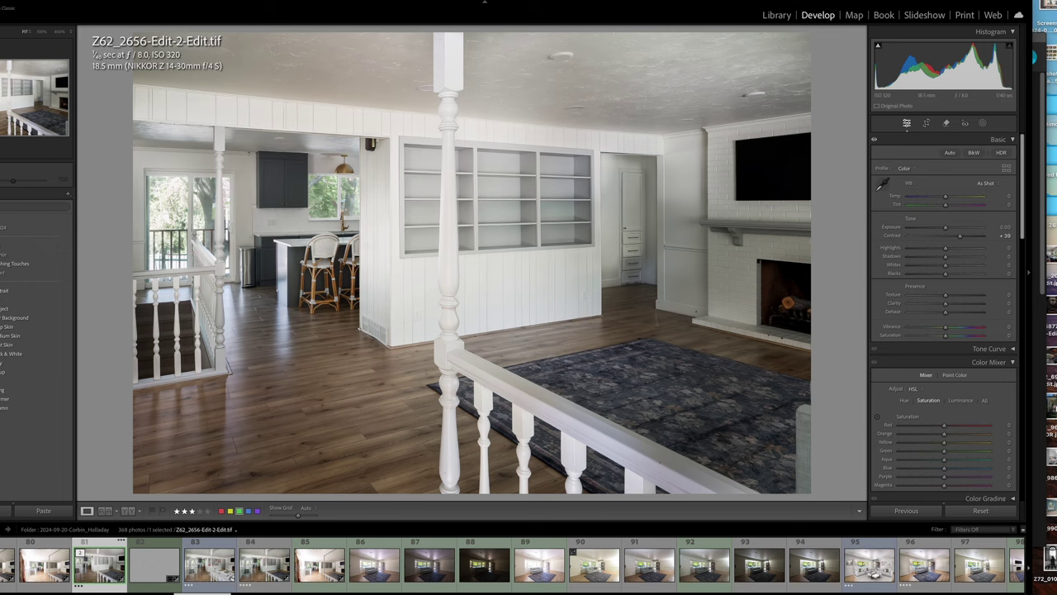
left_click(374, 565)
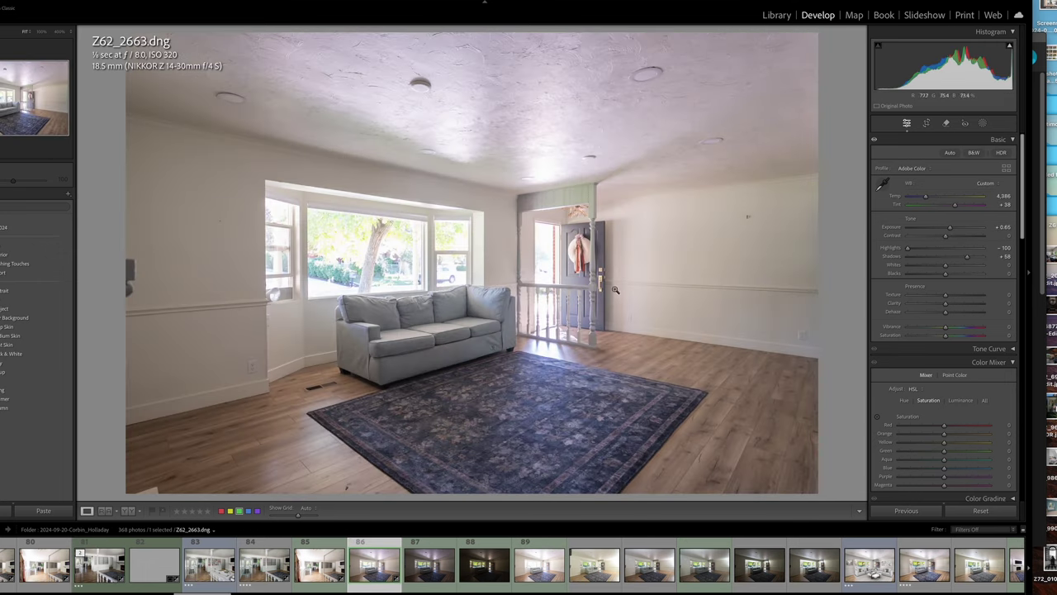
Inspect Z62_2664, its darker copy, Z62_2665, Z62_2668, Z62_2671, blended Z62_2663-Edit.tif, then Z62_2672.dng.
left_click(439, 576)
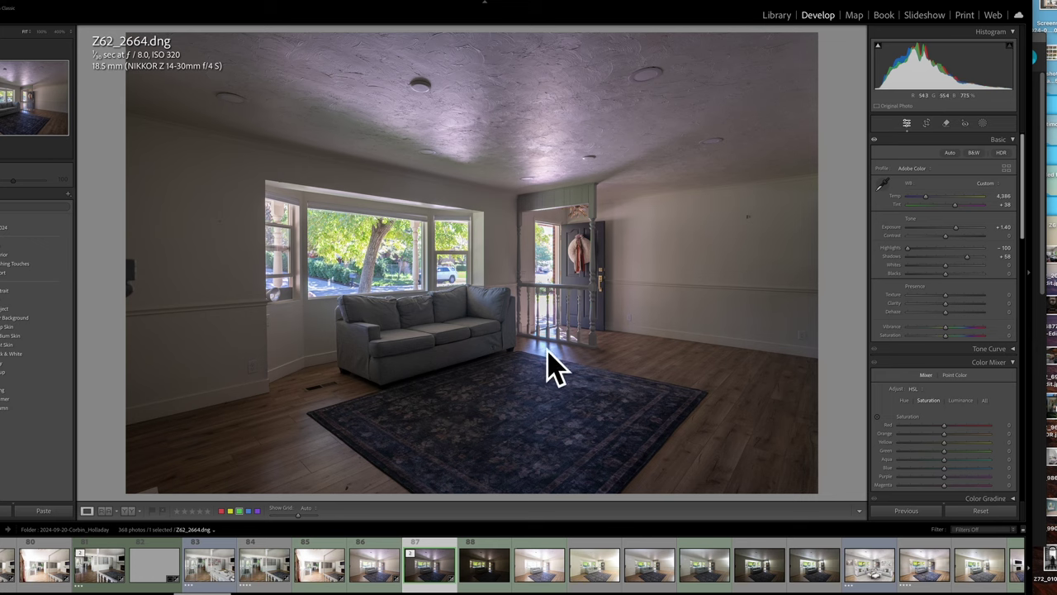
left_click(476, 561)
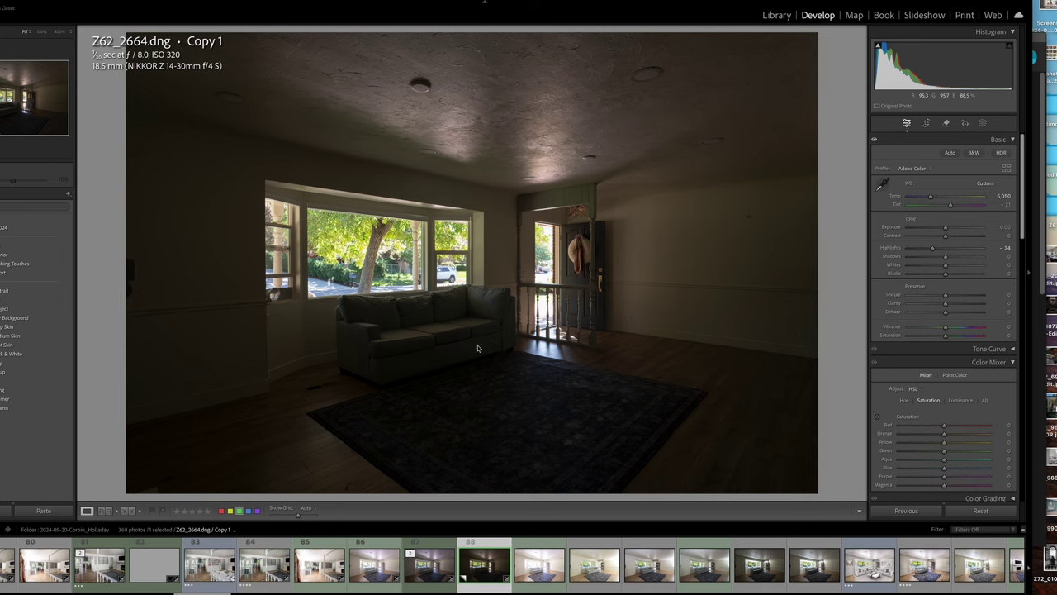
left_click(541, 570)
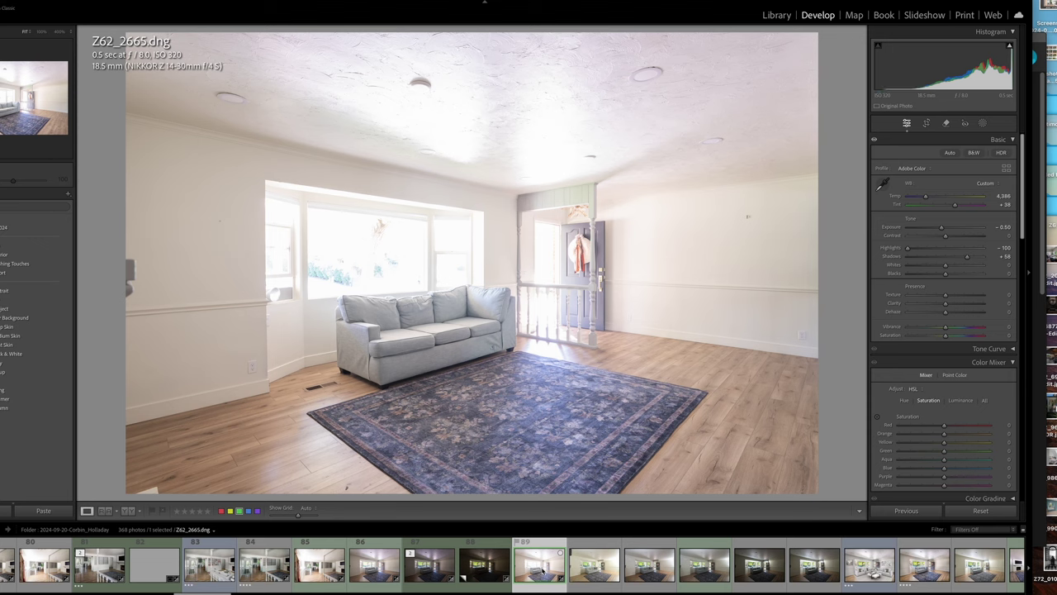
left_click(717, 576)
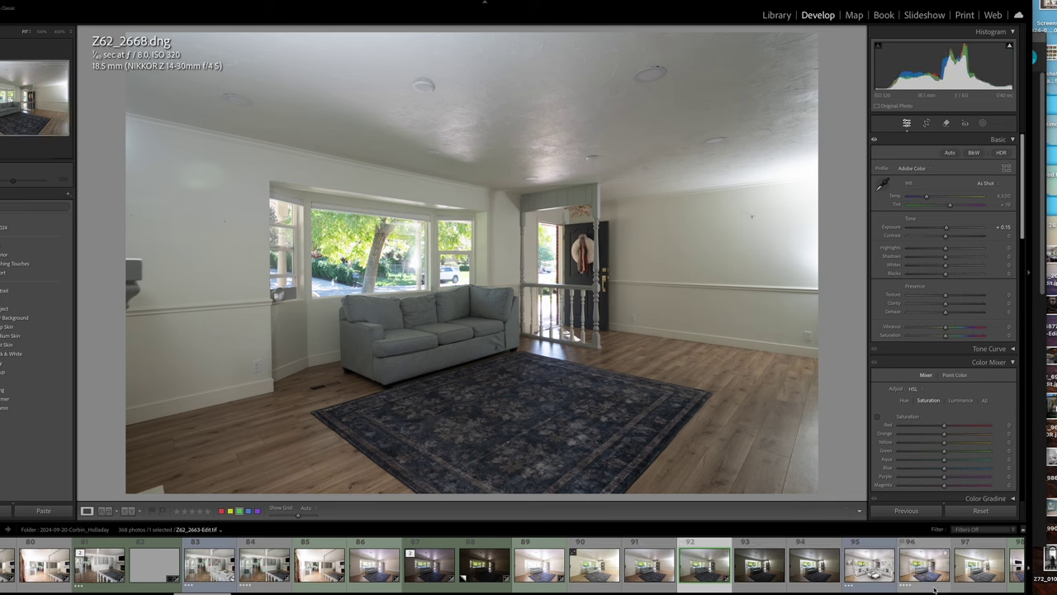
left_click(976, 571)
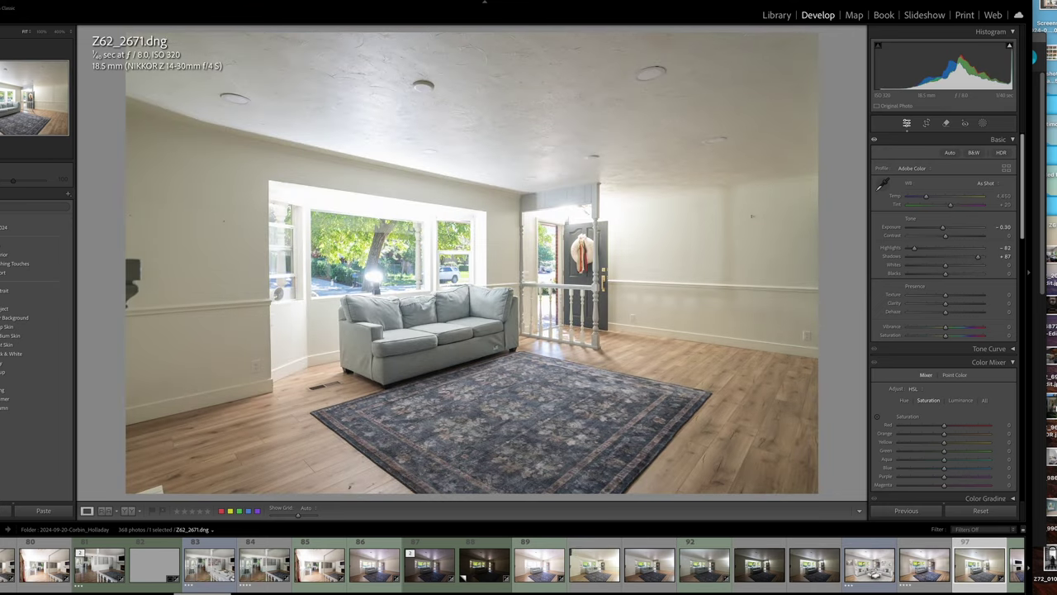
left_click(924, 570)
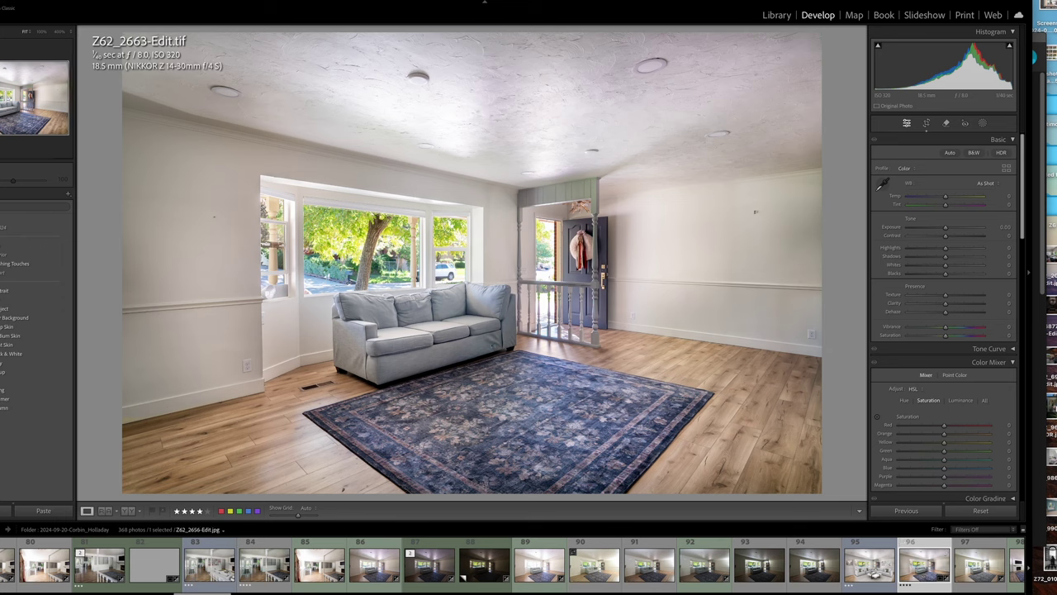
scroll(512, 566, "down", 3)
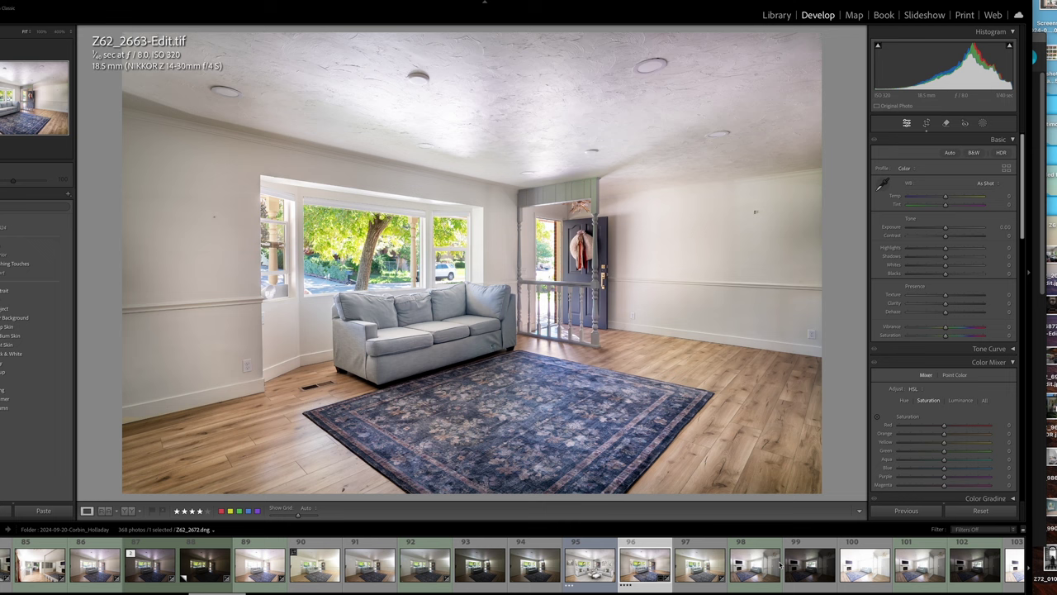
left_click(752, 578)
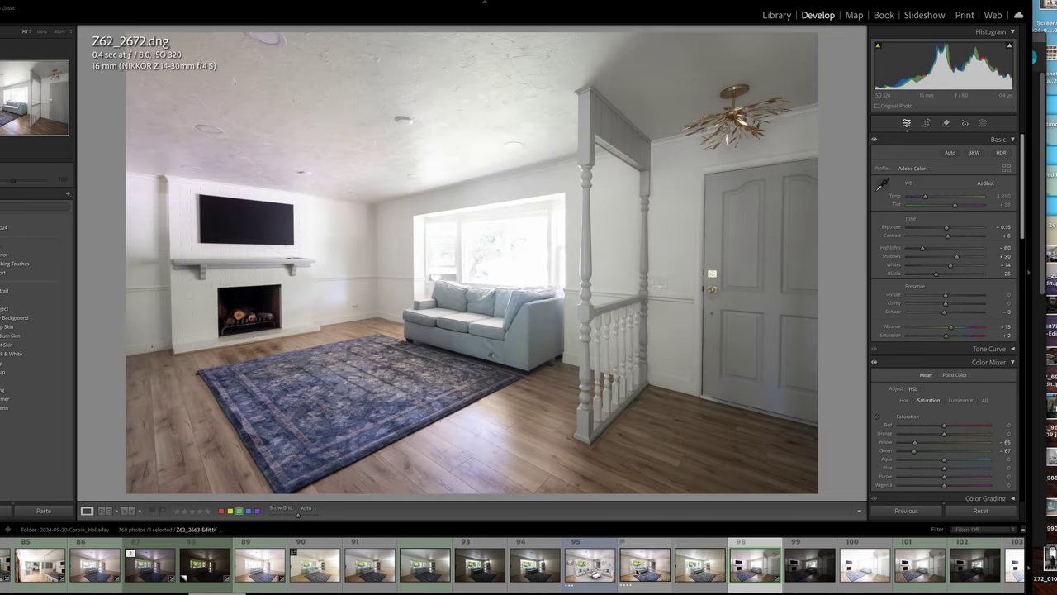
Open Z62_2663-Edit.tif in Adobe Photoshop 2024 through Edit In, choosing Edit Original.
right_click(637, 568)
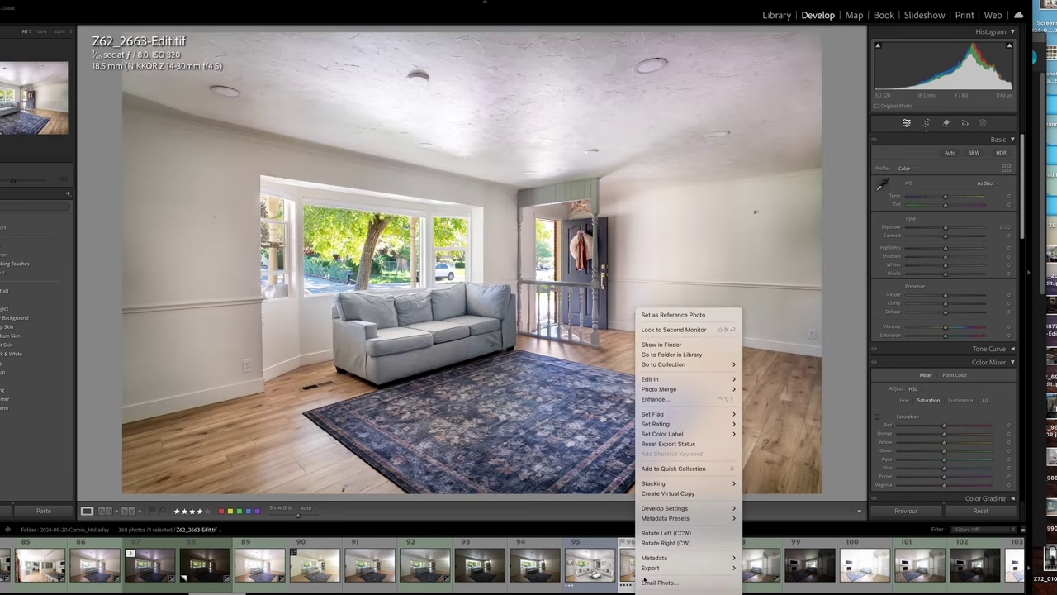
mouse_move(683, 384)
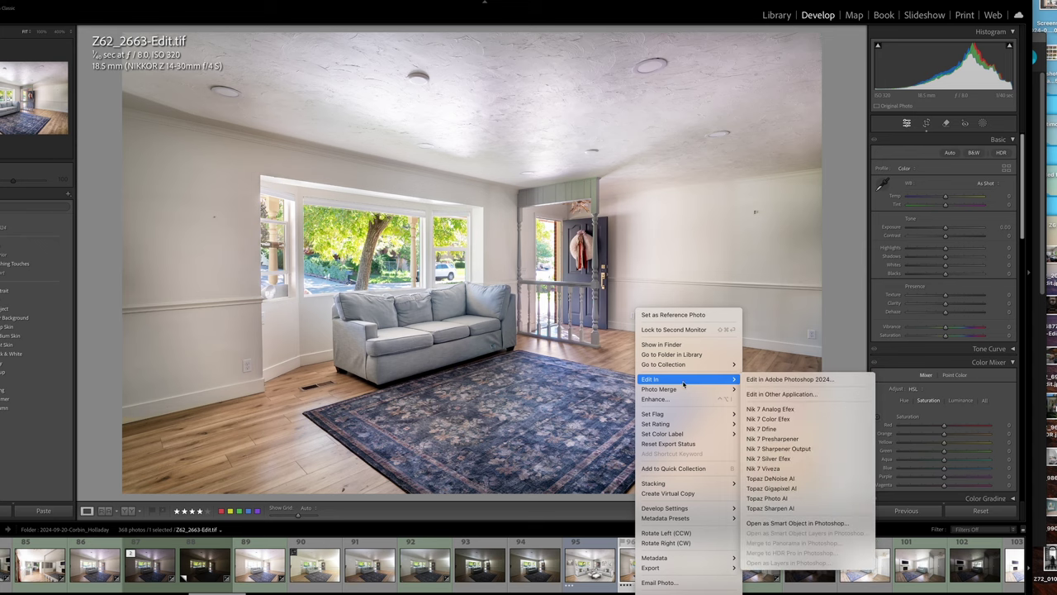
left_click(781, 379)
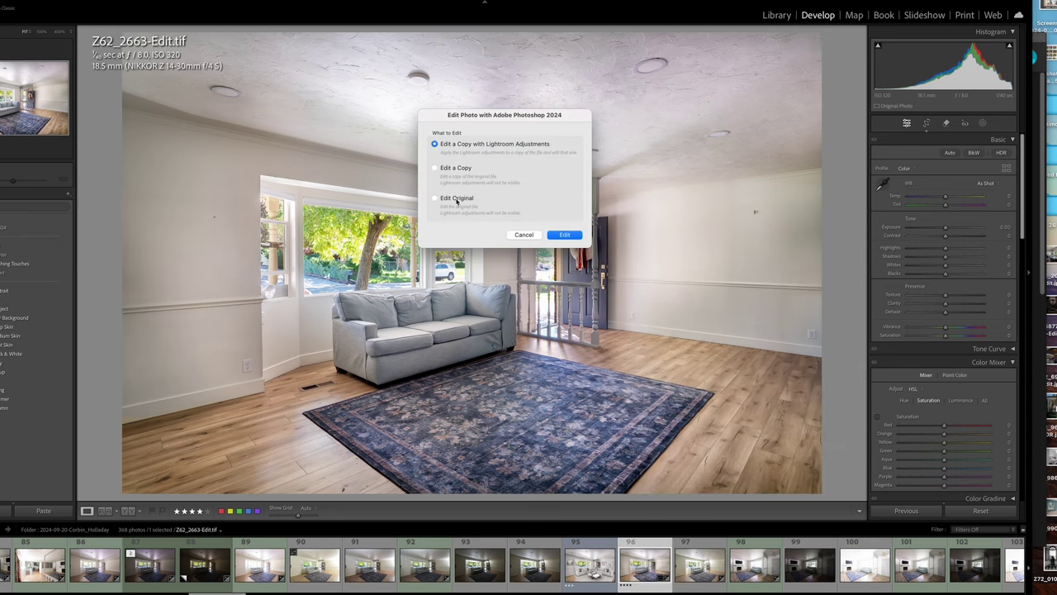
left_click(457, 200)
left_click(565, 235)
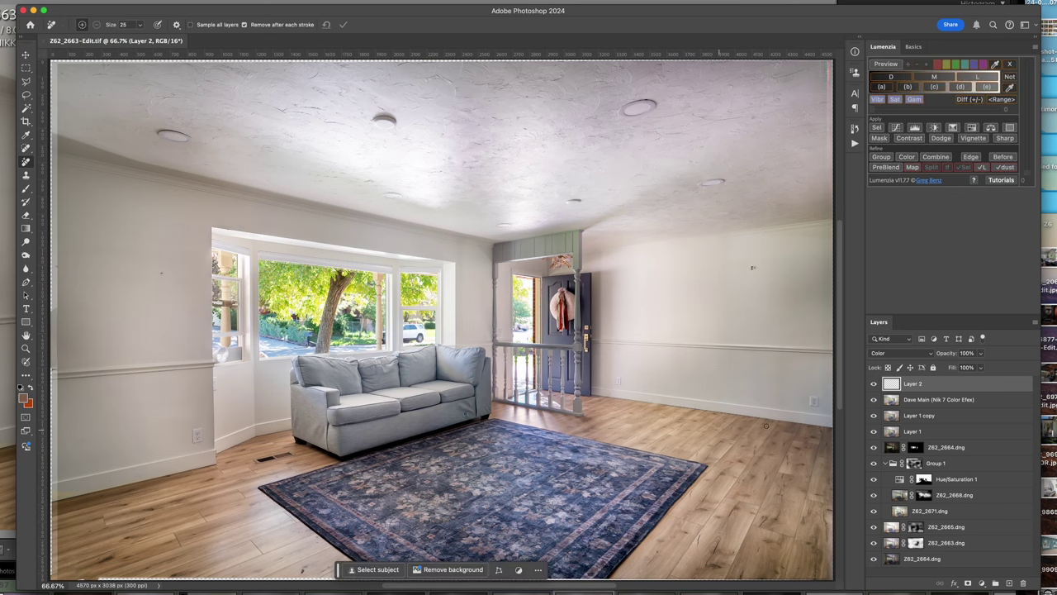
Hide Layer 2, Dave Main, Layer 1 copy and Layer 1 to reveal the exposure blend.
left_click_drag(874, 386, 874, 466)
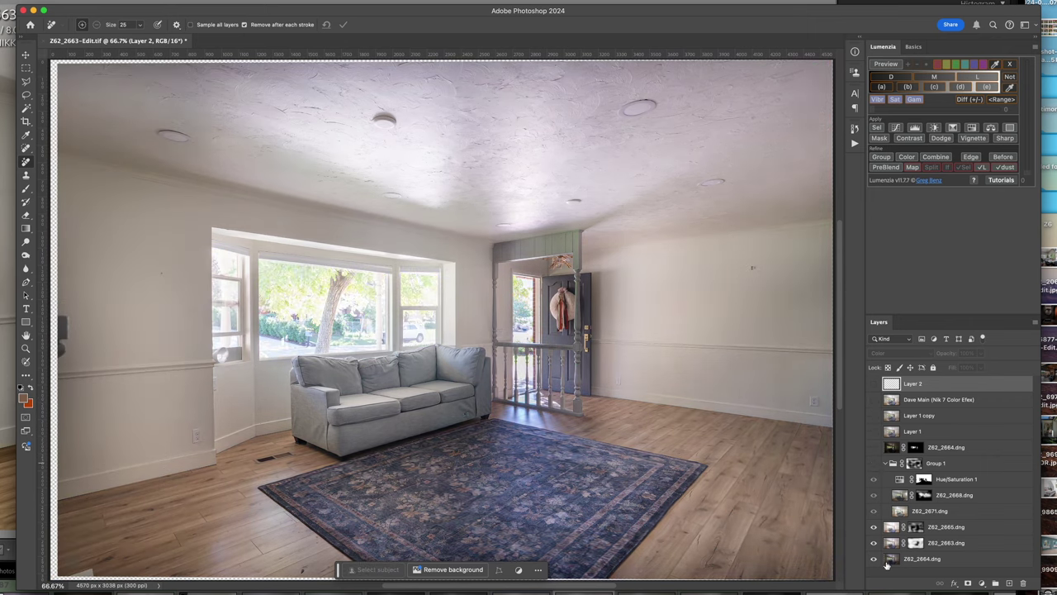
scroll(597, 408, "down", 5)
scroll(597, 408, "up", 5)
Compare the blend with Z62_2663.dng off and on, then show its mask as a red overlay.
left_click(873, 543)
left_click(873, 543)
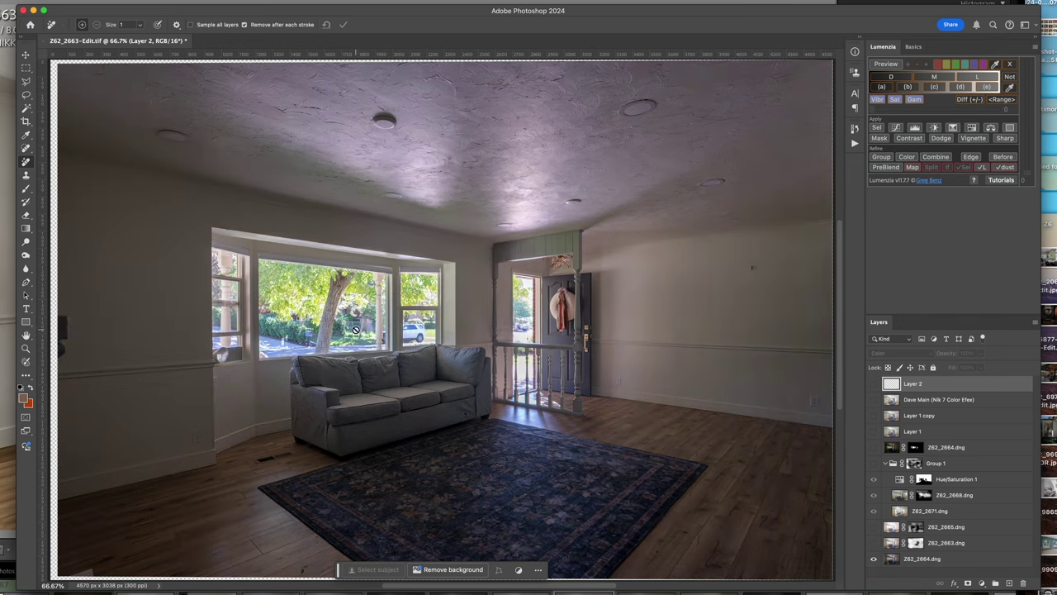
left_click(874, 543)
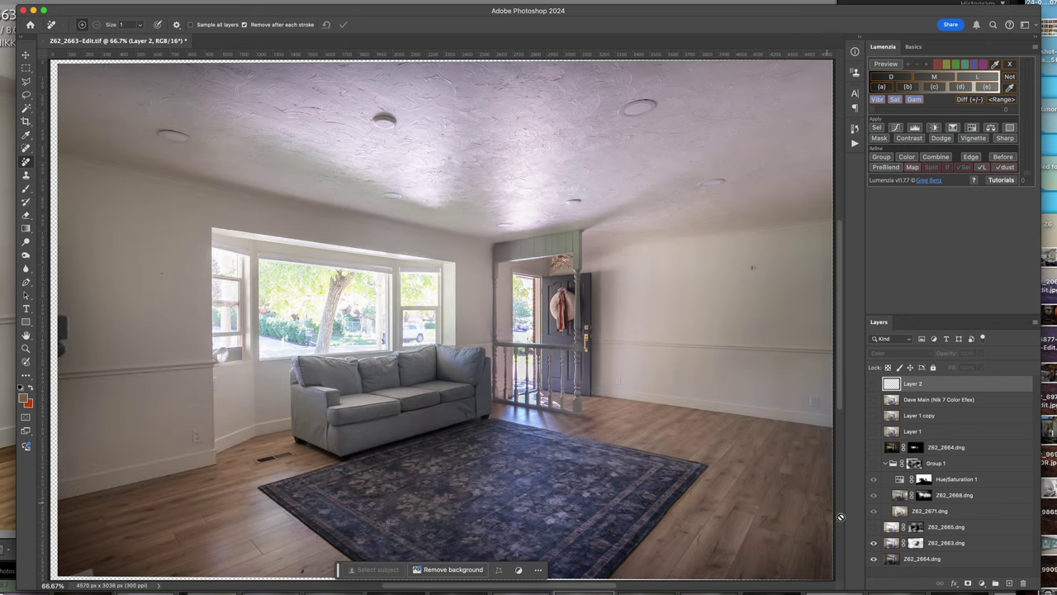
left_click(874, 543)
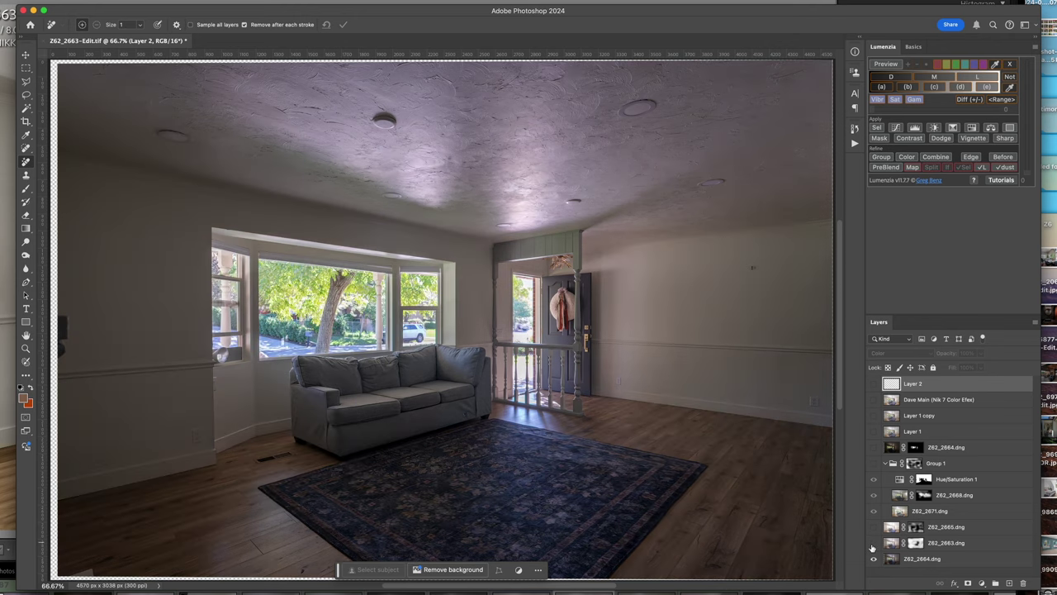
left_click(874, 543)
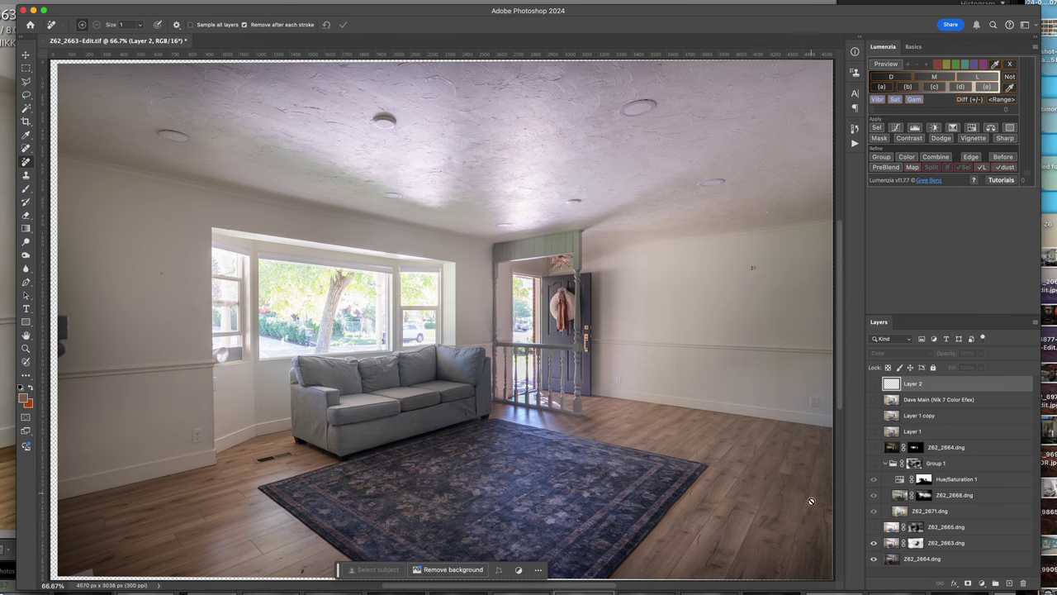
left_click(915, 545)
key("backslash")
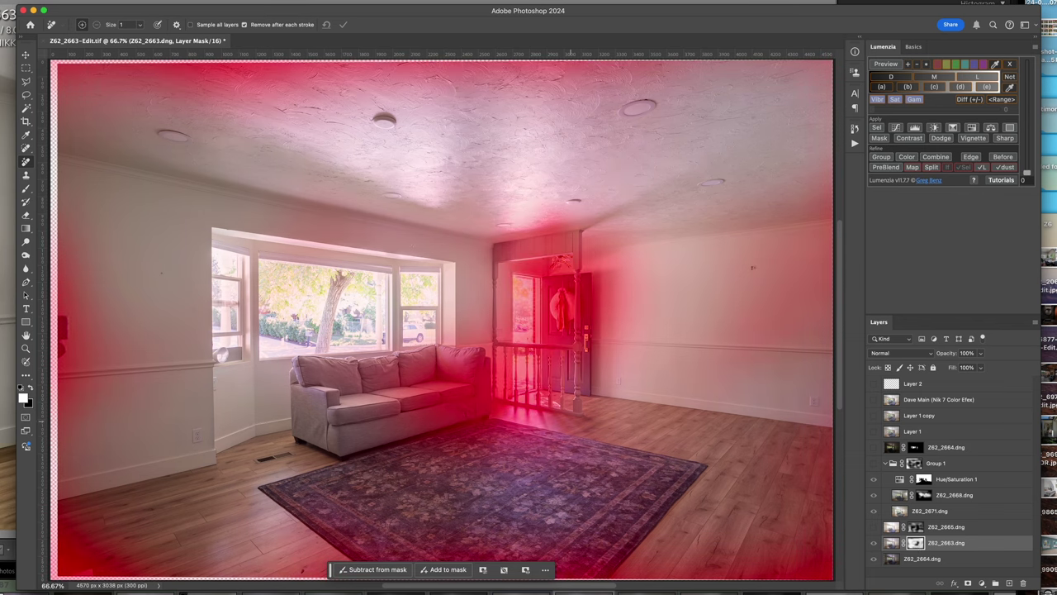
Turn off the red mask overlay and switch on the Z62_2665.dng exposure layer.
key("backslash")
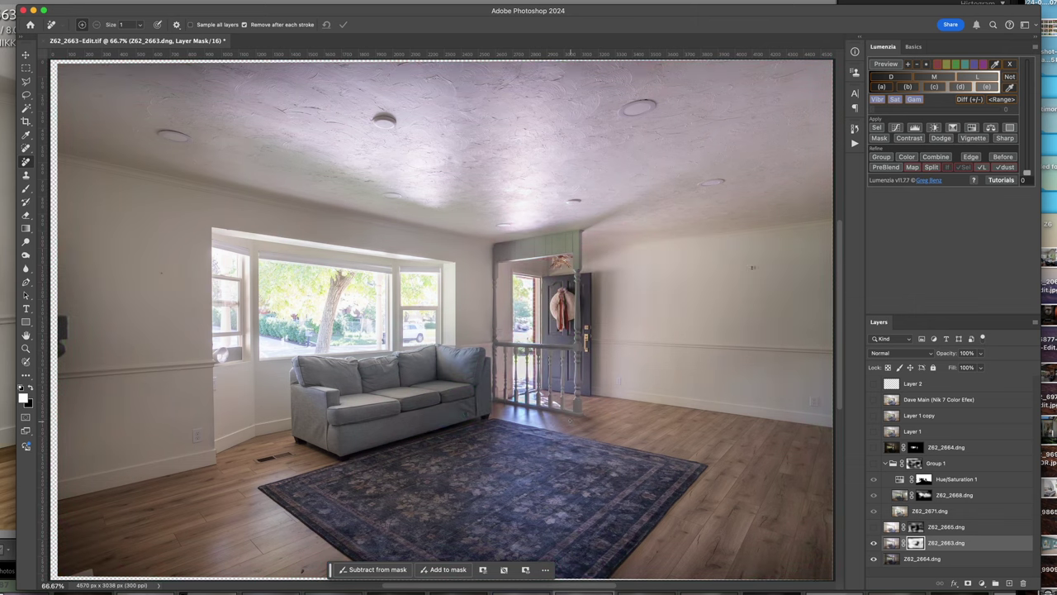
left_click(872, 529)
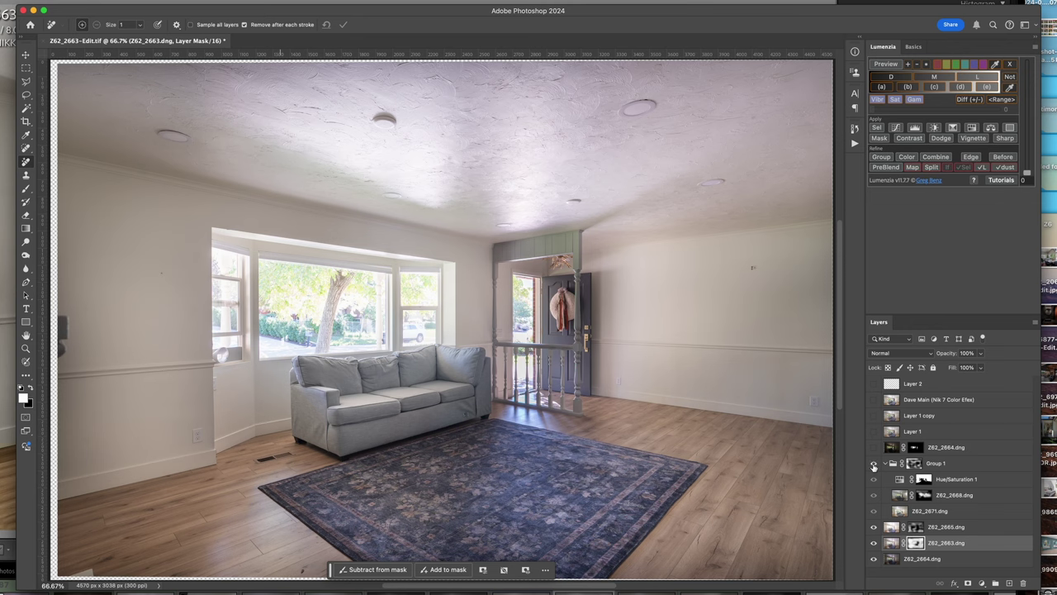
Show Group 1 and hide the Z62_2668.dng exposure layer to brighten the living room.
left_click(874, 464)
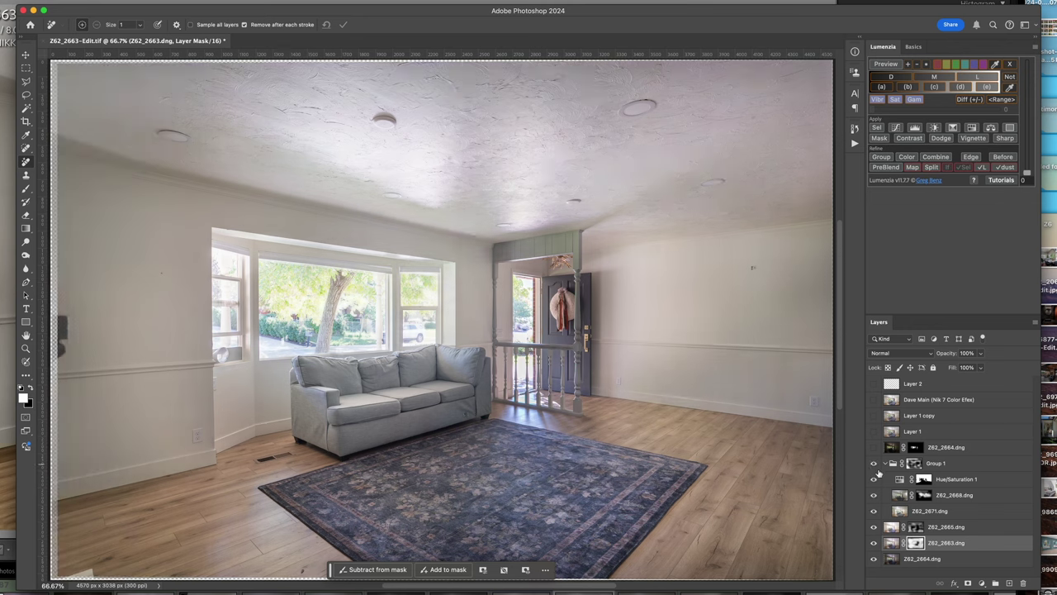
left_click(873, 494)
left_click(974, 463)
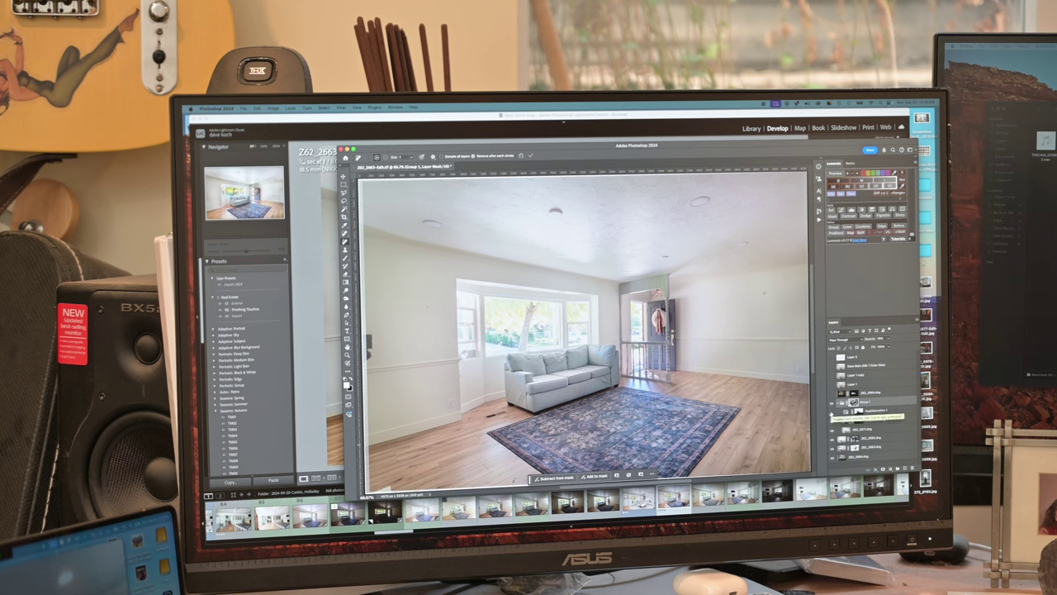
Lower the Greens saturation in the Hue/Saturation 1 adjustment layer.
left_click(876, 411)
left_click(850, 411)
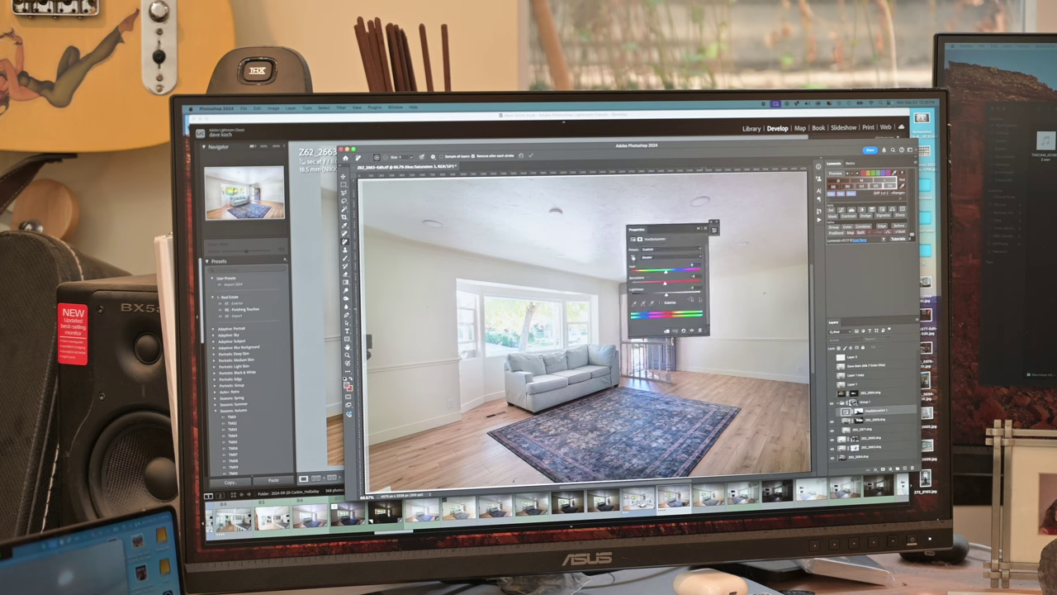
left_click(685, 258)
left_click(680, 278)
left_click(698, 230)
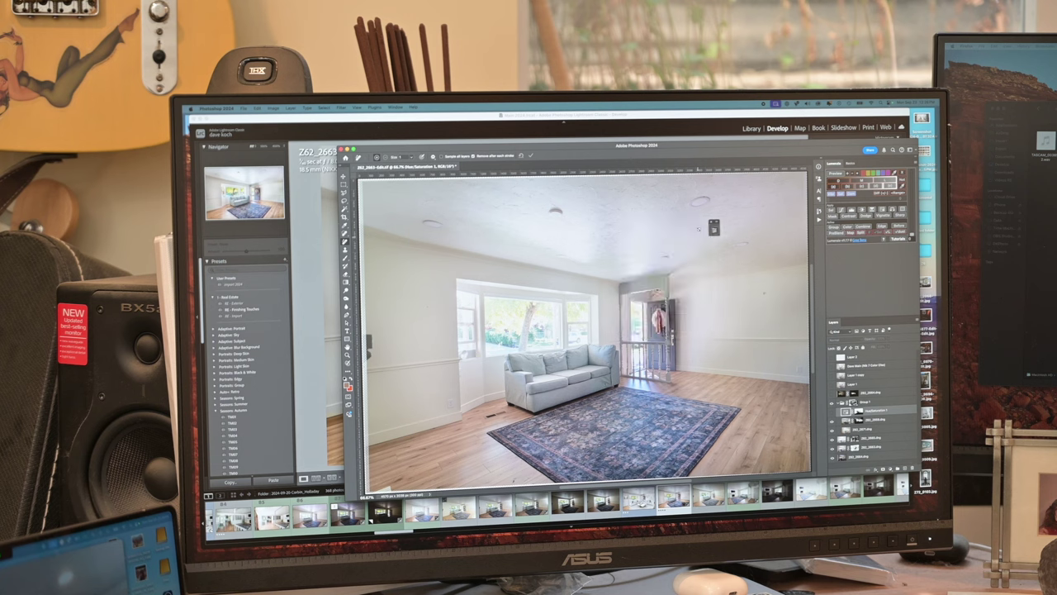
Move Hue/Saturation 1 above Group 1 and preview the Z62_2664 mask as a red overlay.
left_click_drag(893, 413, 892, 397)
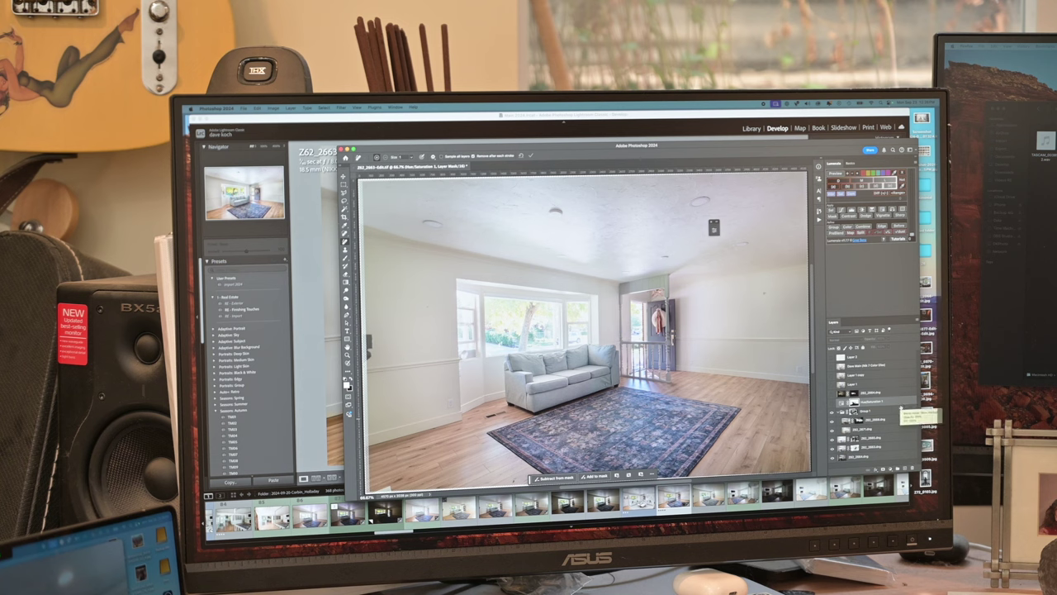
left_click_drag(890, 403, 891, 402)
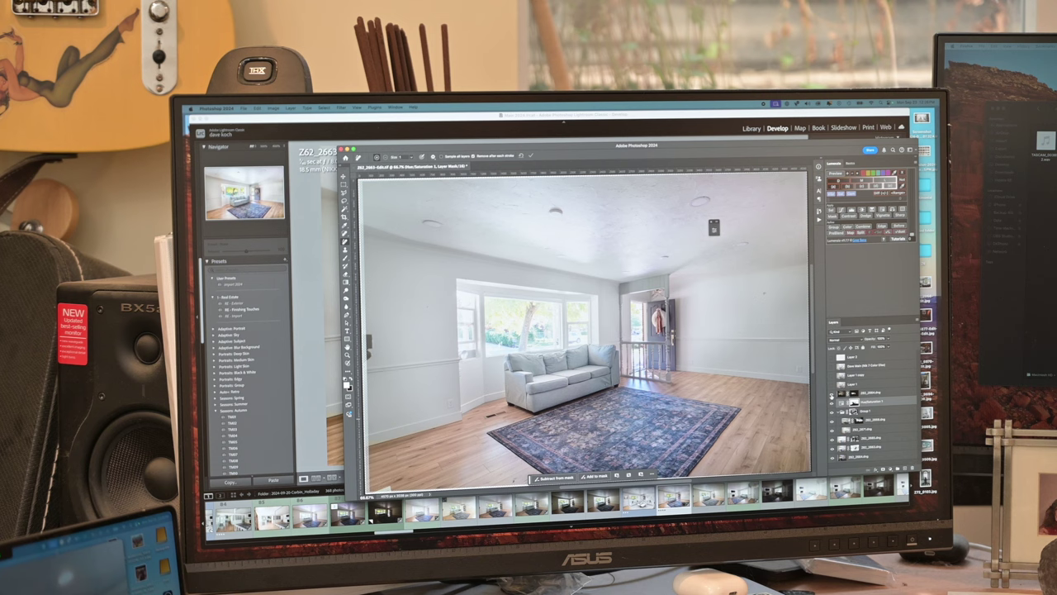
left_click(853, 394)
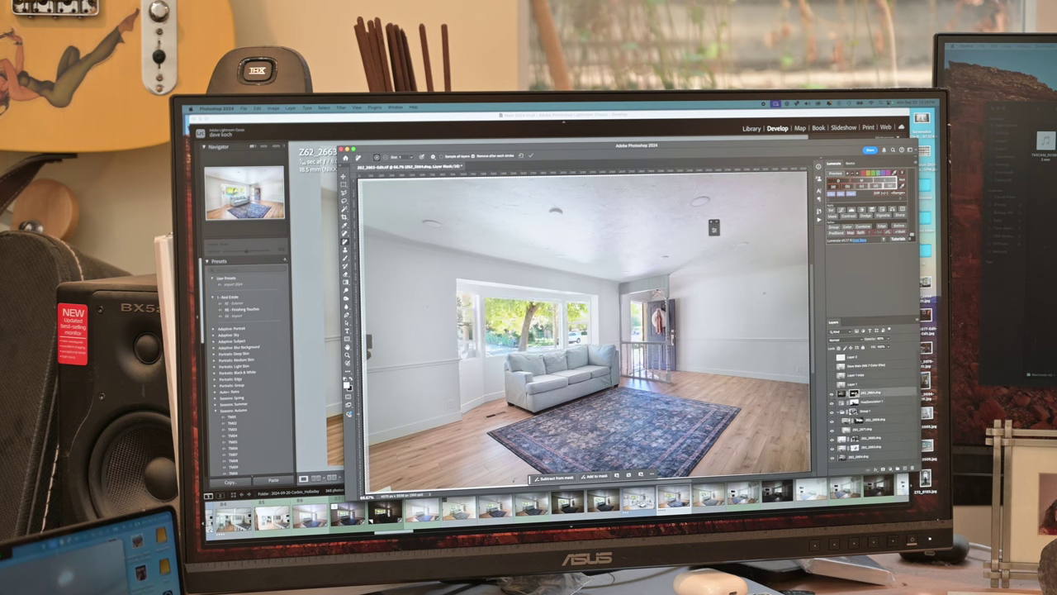
key("backslash")
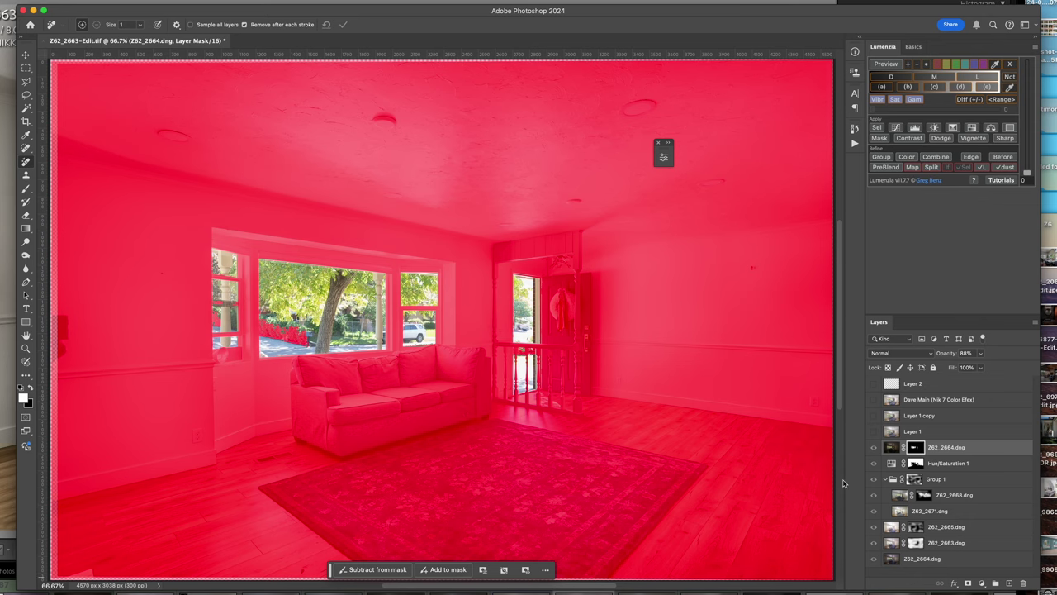
Hide the red mask overlay and briefly preview Layer 1 before hiding it again.
left_click(918, 455, "alt+shift")
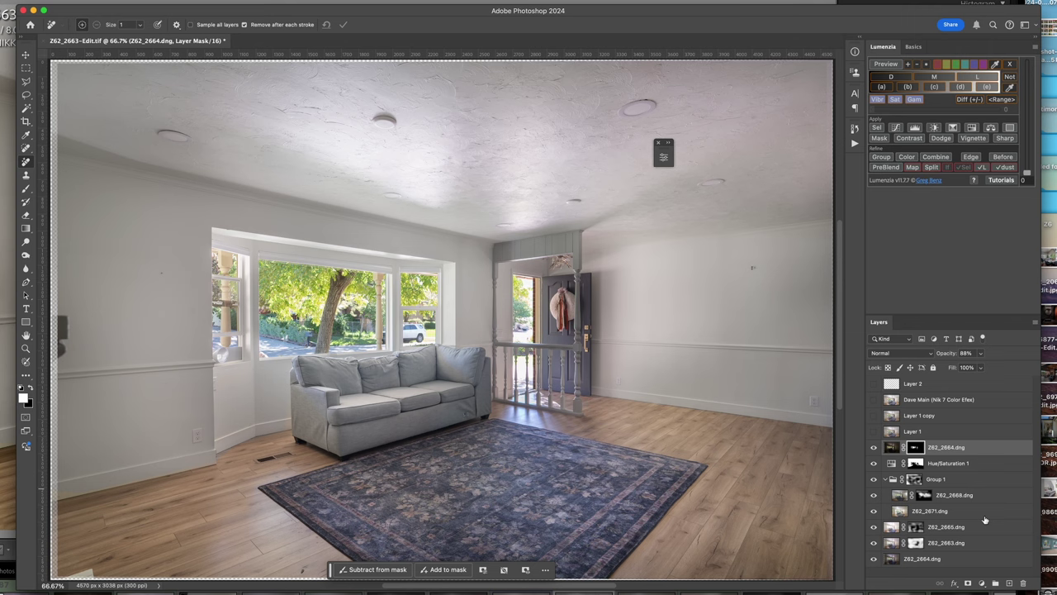
left_click(873, 431)
left_click(873, 431)
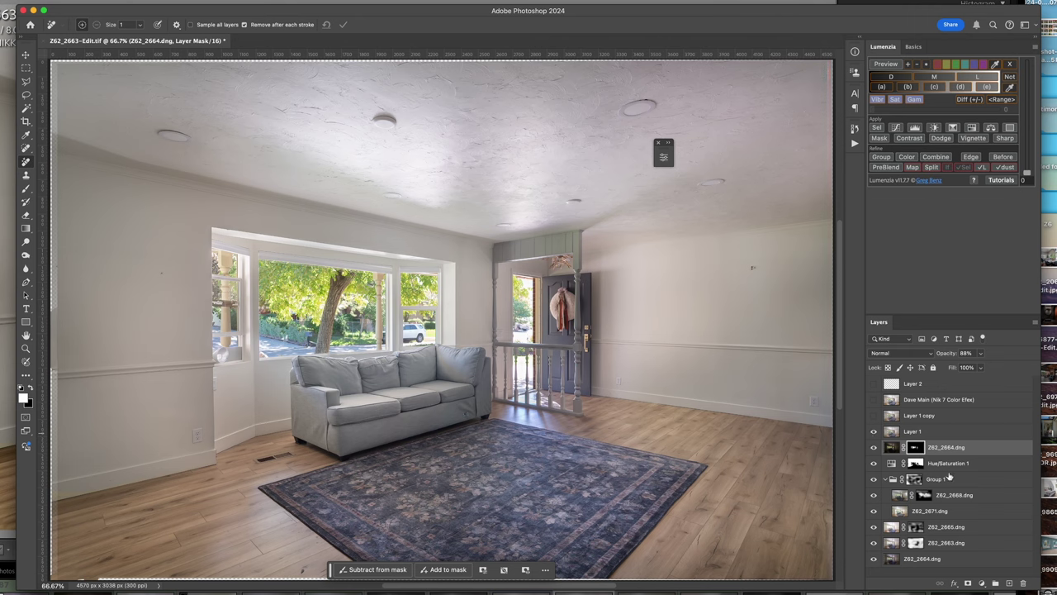
Turn on the Dave Main Nik Color Efex layer at about 75% opacity.
left_click(874, 399)
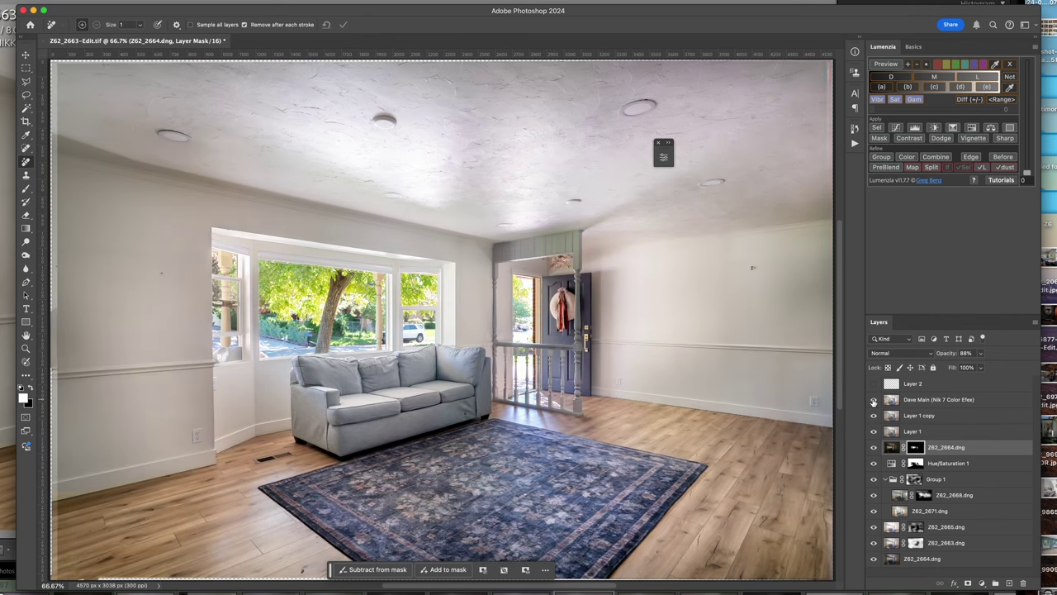
left_click(987, 401)
left_click(981, 367)
left_click_drag(982, 368, 969, 368)
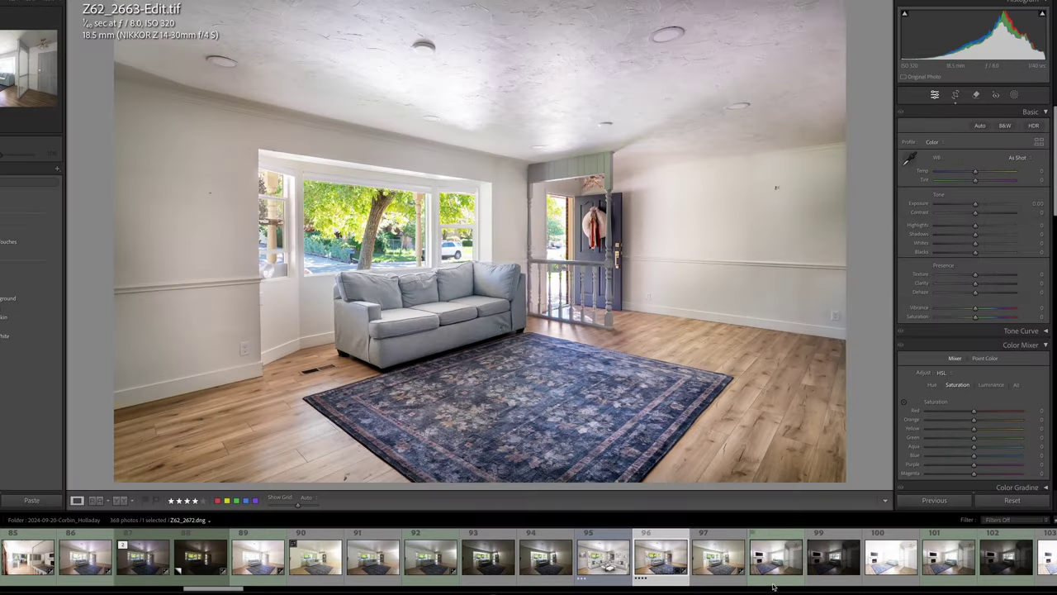
View the fireplace-room bracket Z62_2672, then the darker Z62_2673 exposure.
left_click(776, 566)
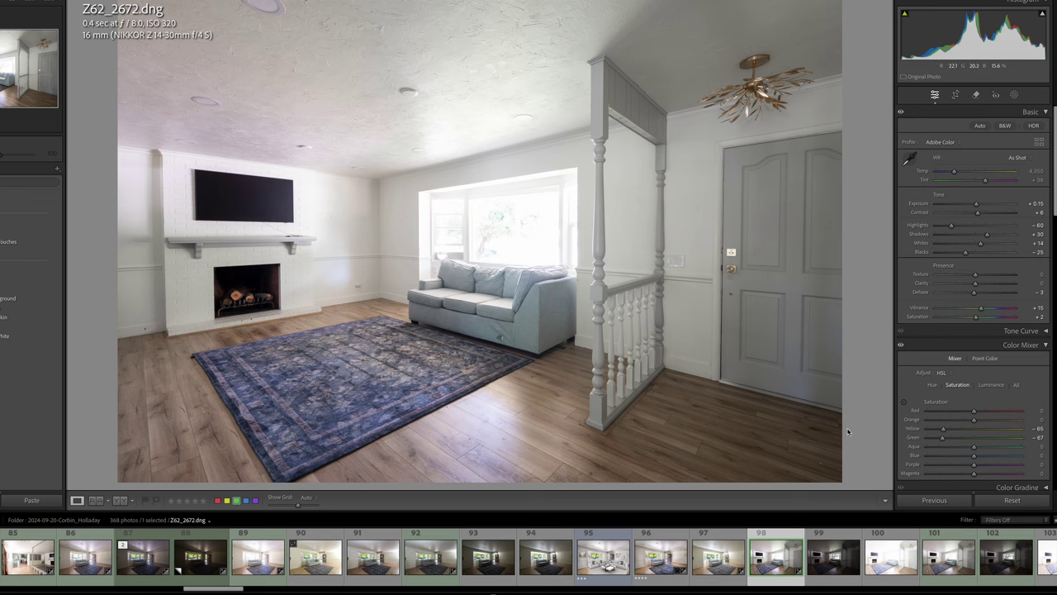
mouse_move(849, 594)
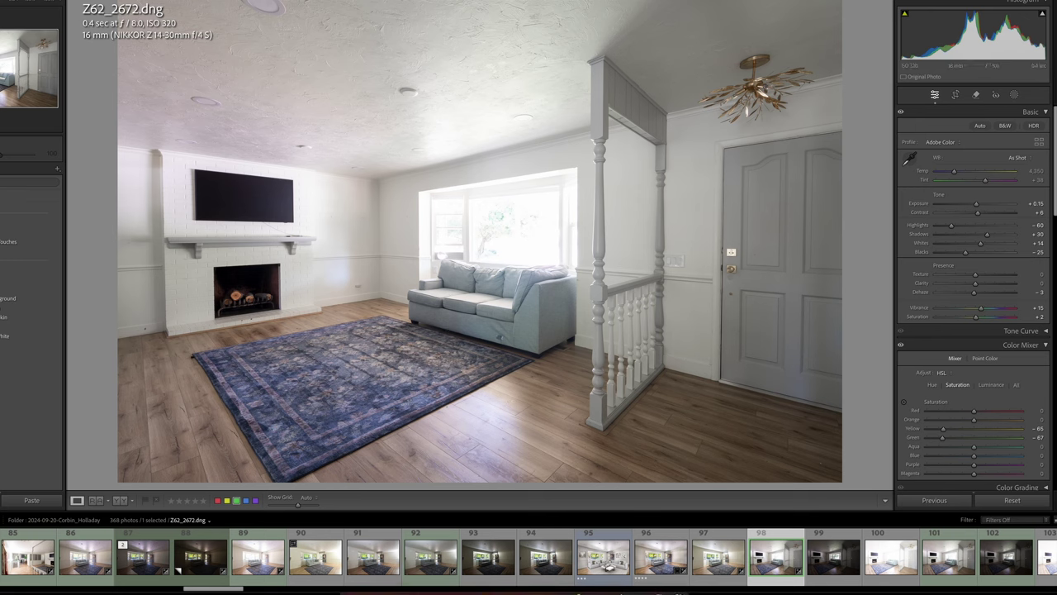
left_click(822, 565)
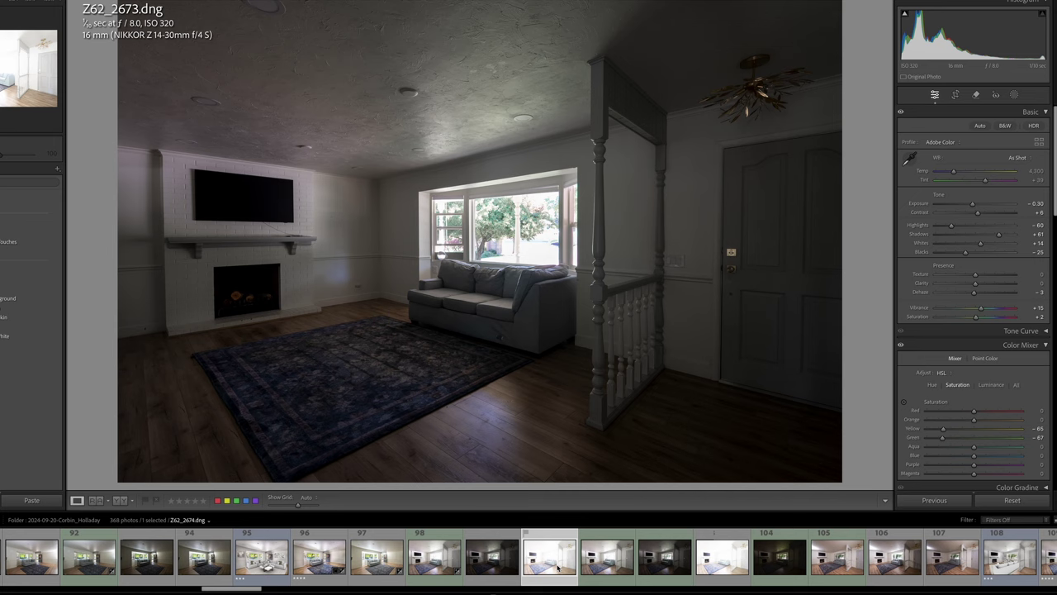
Show the bright overexposed Z62_2674 bracket in the Develop module.
left_click(556, 567)
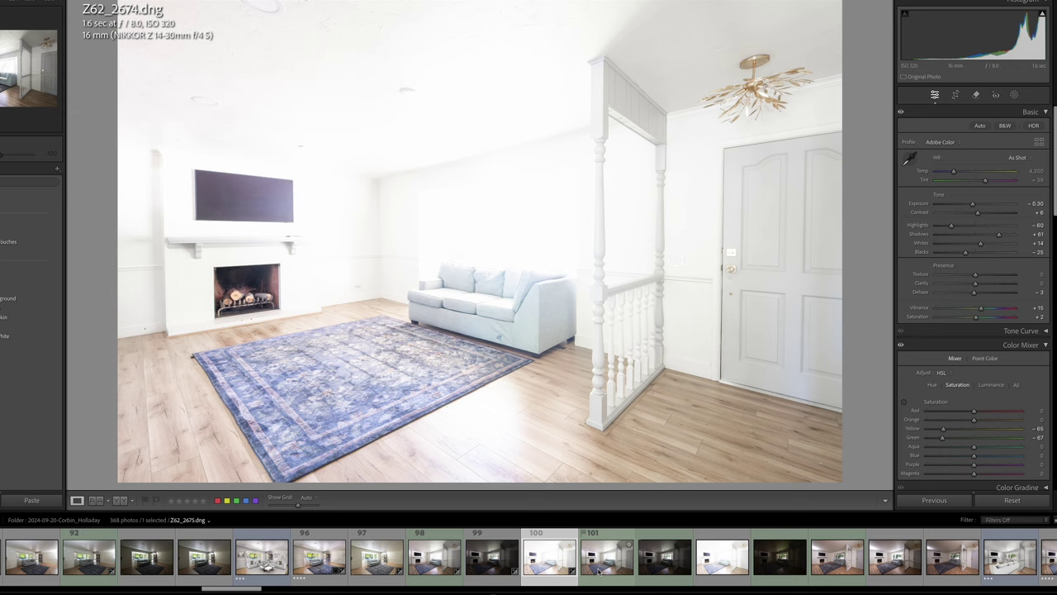
Step through brackets Z62_2675, Z62_2676, Z62_2677 and Z62_2678 in the filmstrip.
left_click(599, 569)
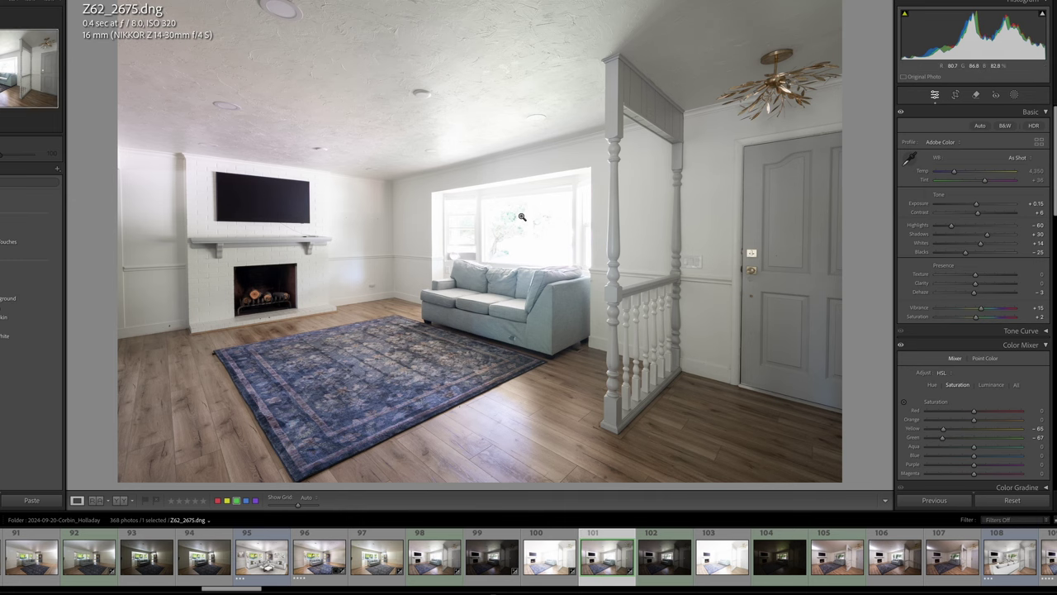
left_click(667, 570)
left_click(663, 573)
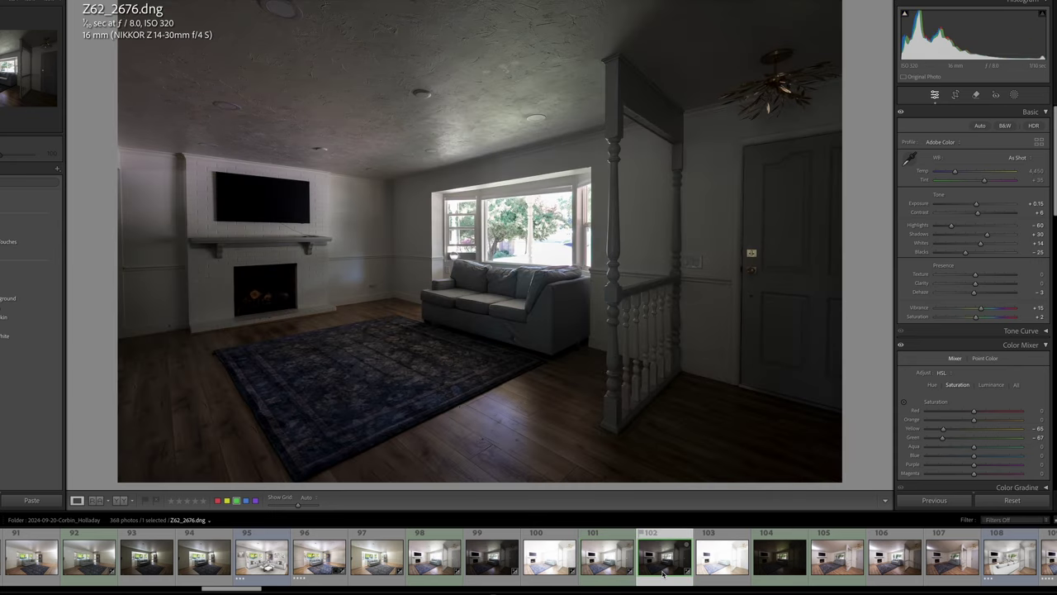
left_click(733, 572)
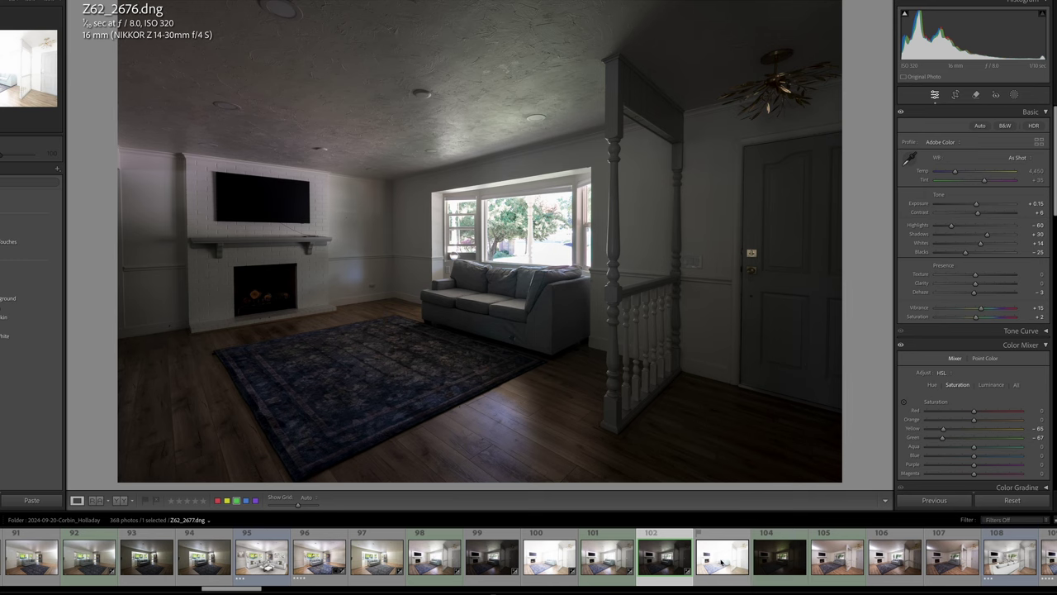
left_click(721, 562)
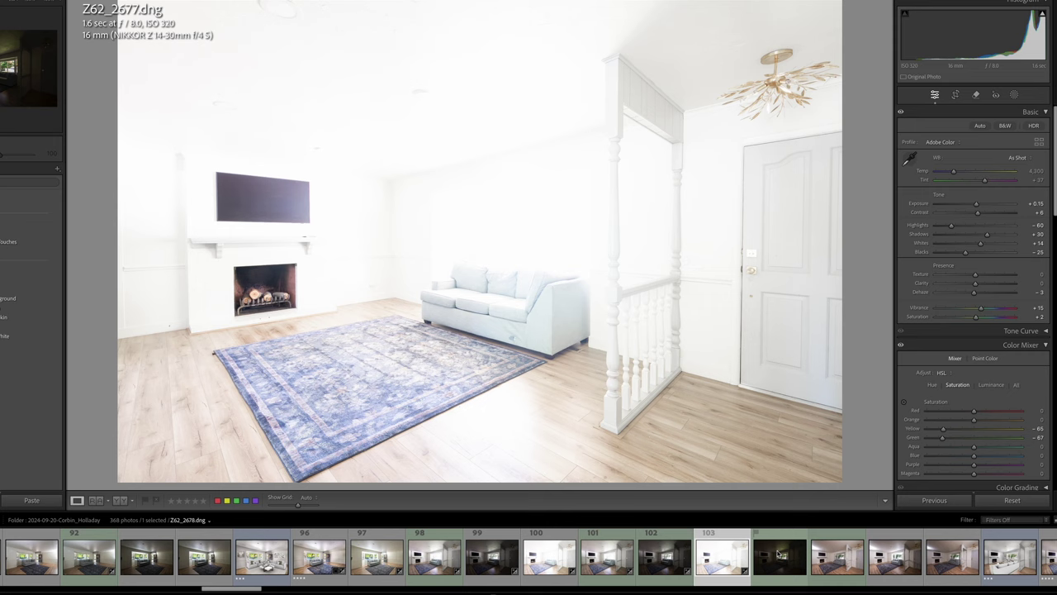
left_click(780, 553)
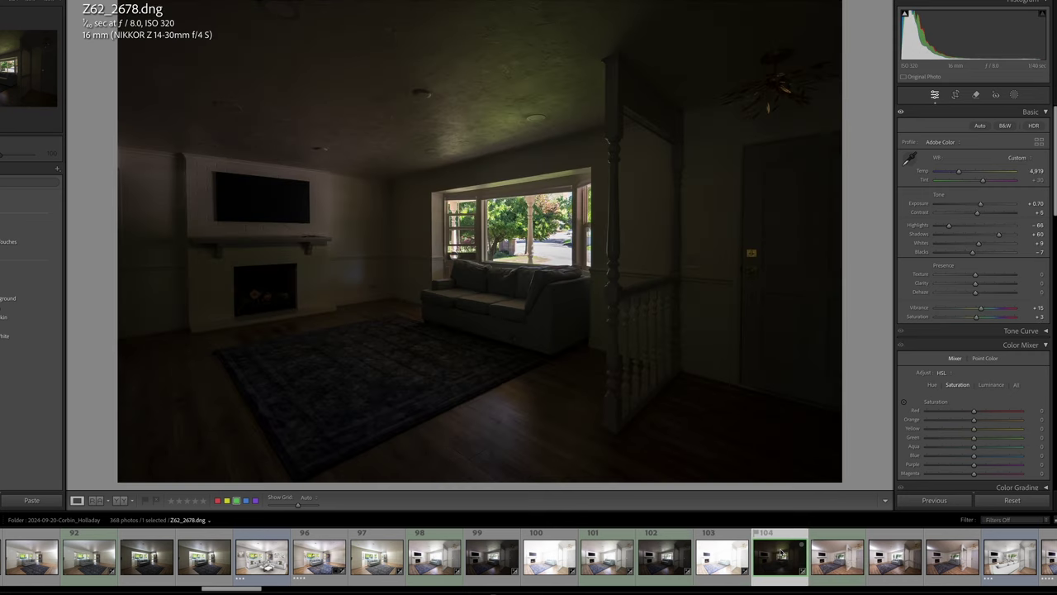
Zoom into the bay window to inspect its exposure, then return to full view.
left_click(488, 227)
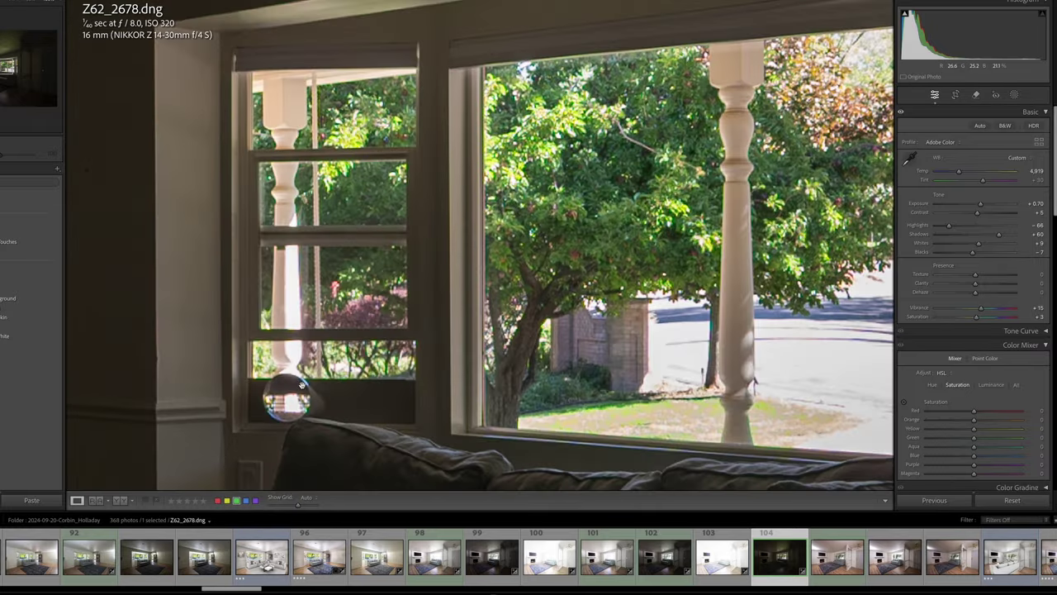
left_click(752, 241)
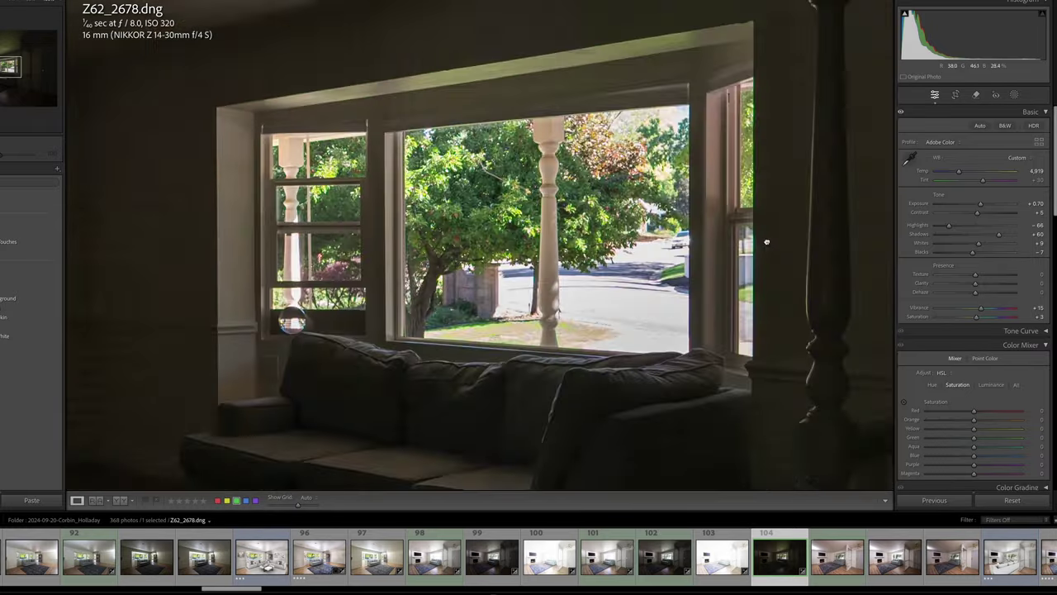
left_click(672, 237)
left_click(674, 235)
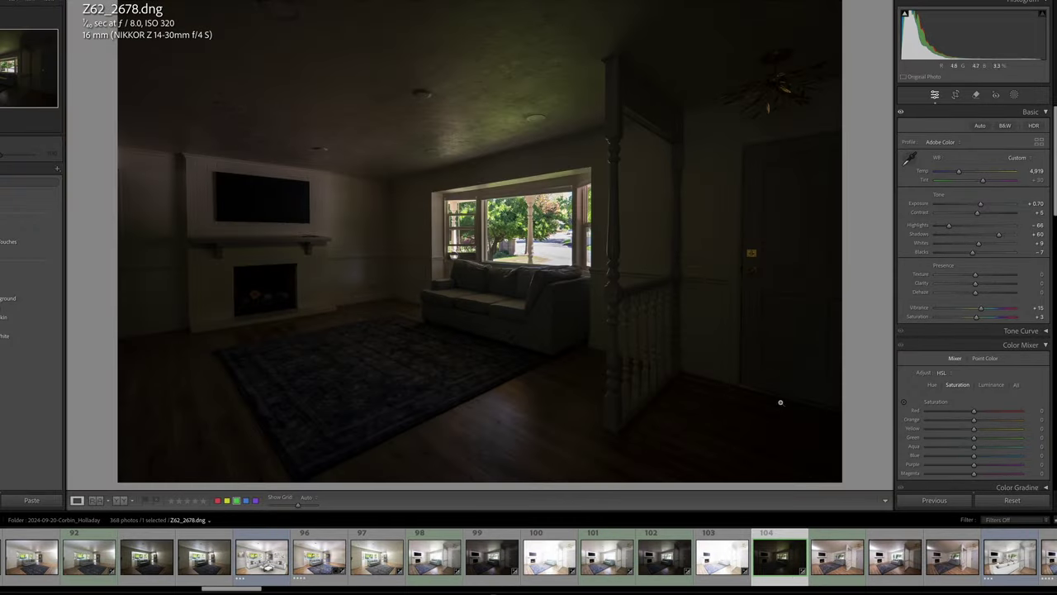
View the remaining brackets Z62_2679, Z62_2680 and Z62_2681.
left_click(841, 559)
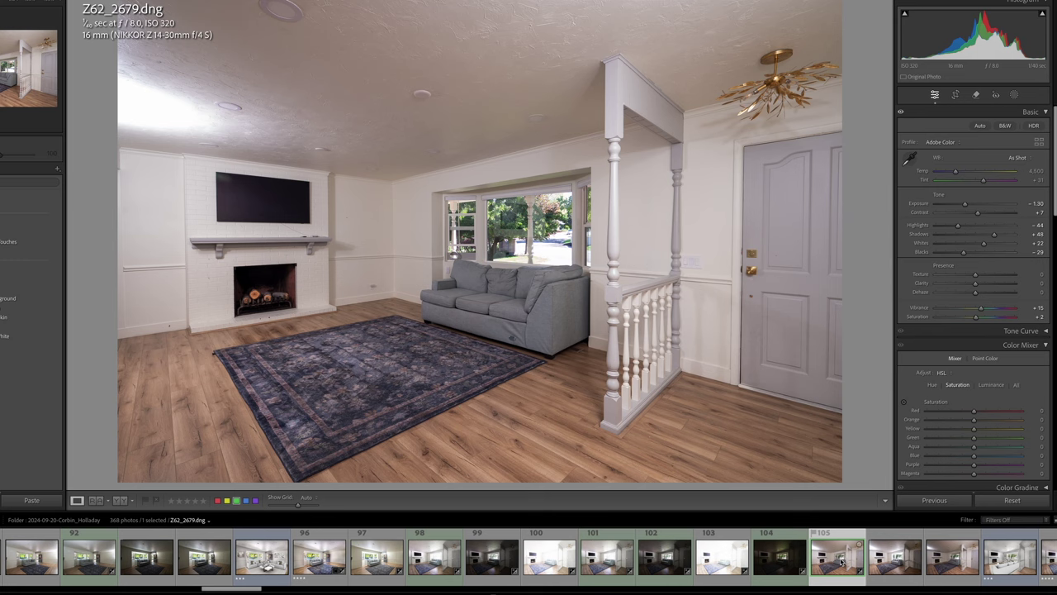
left_click(900, 568)
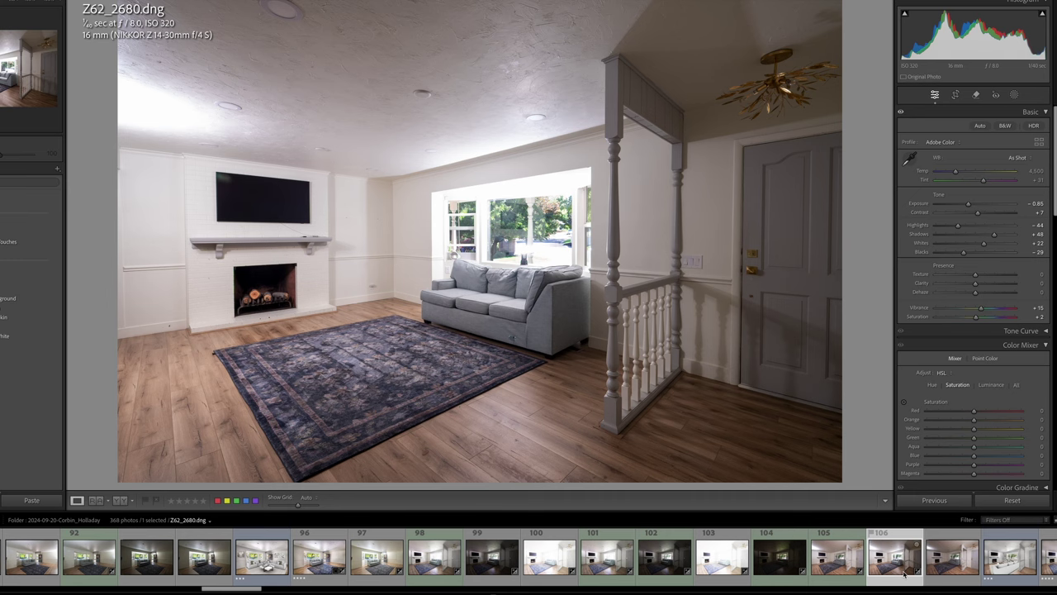
left_click(964, 566)
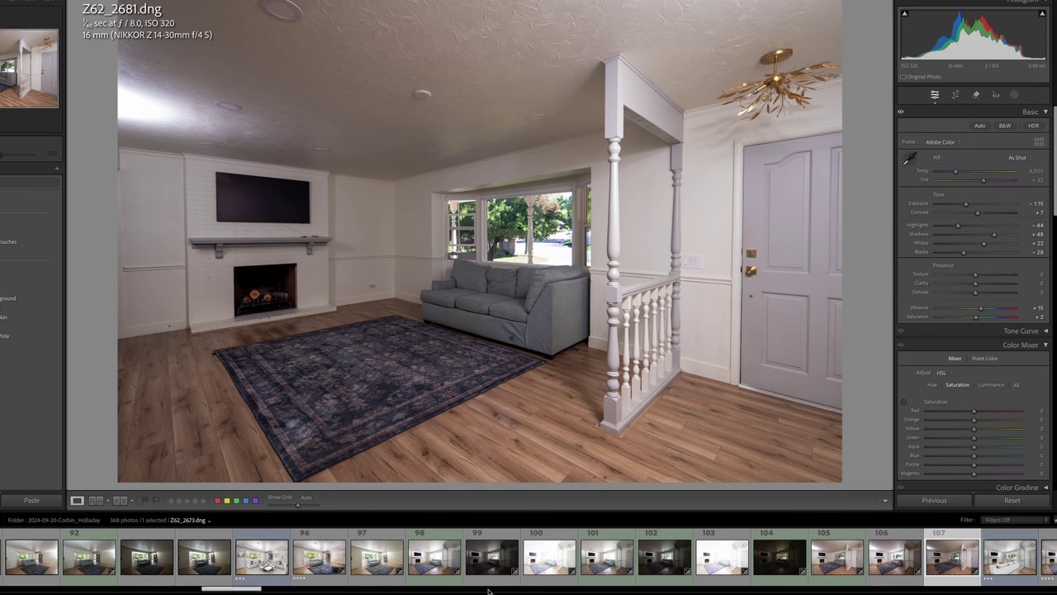
left_click_drag(235, 591, 247, 592)
Open the original Z62_2675-Edit.tif in Photoshop 2024 via Edit In.
left_click(810, 559)
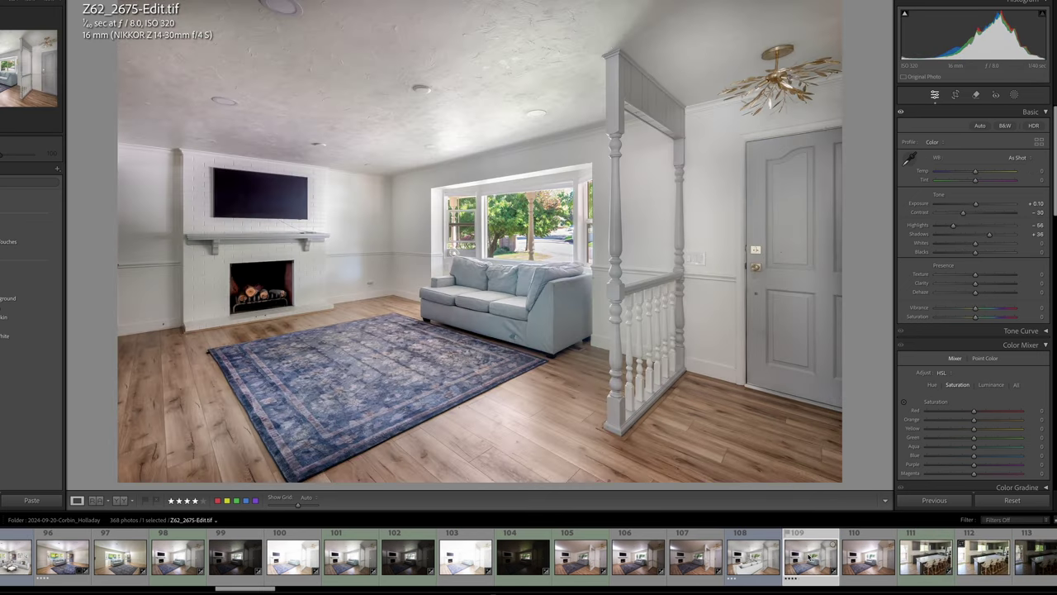
right_click(810, 559)
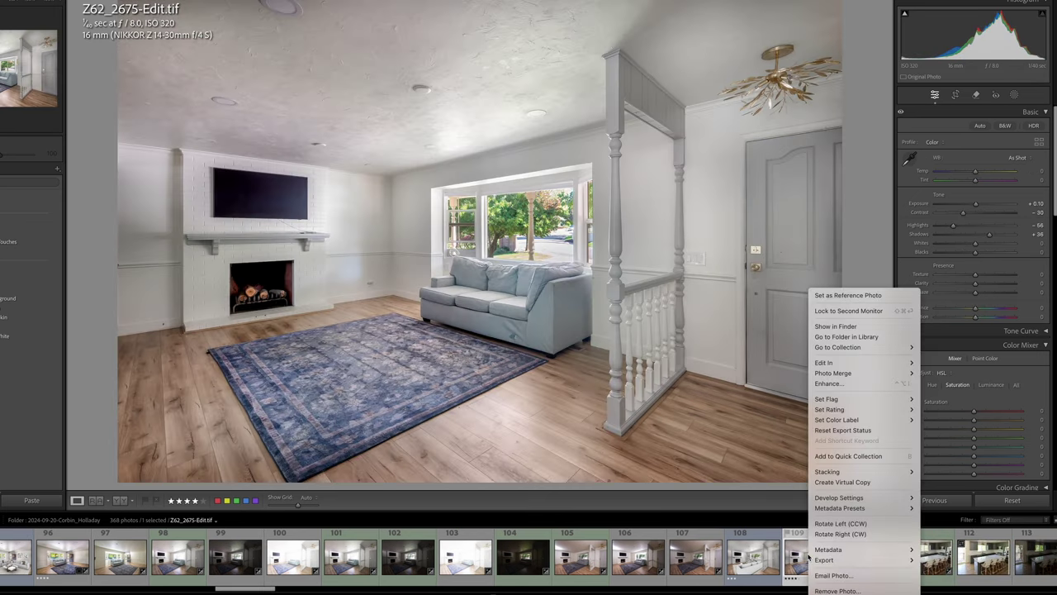
mouse_move(825, 363)
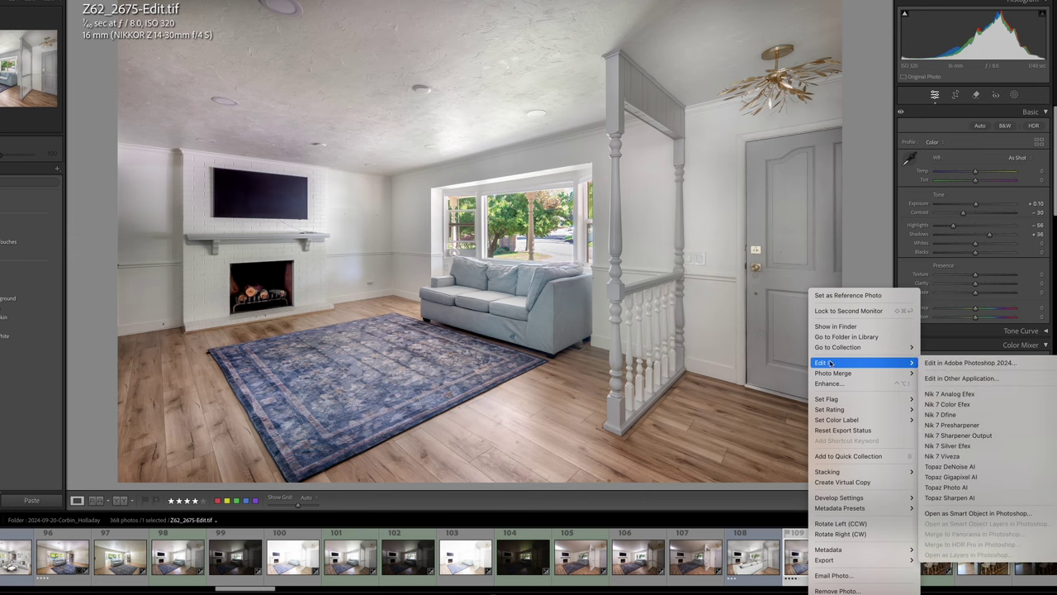
left_click(950, 362)
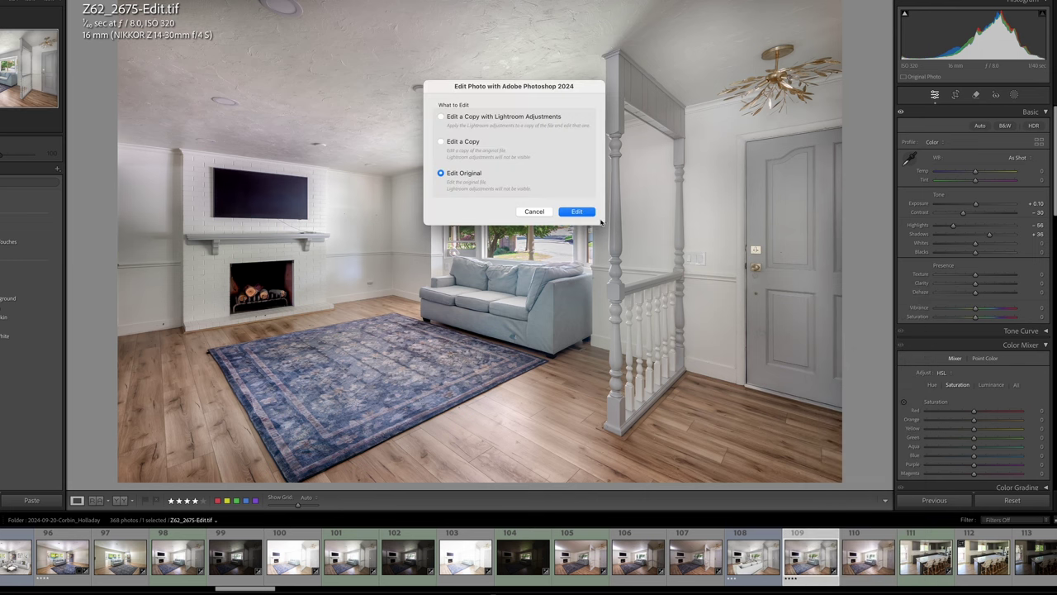
left_click(578, 211)
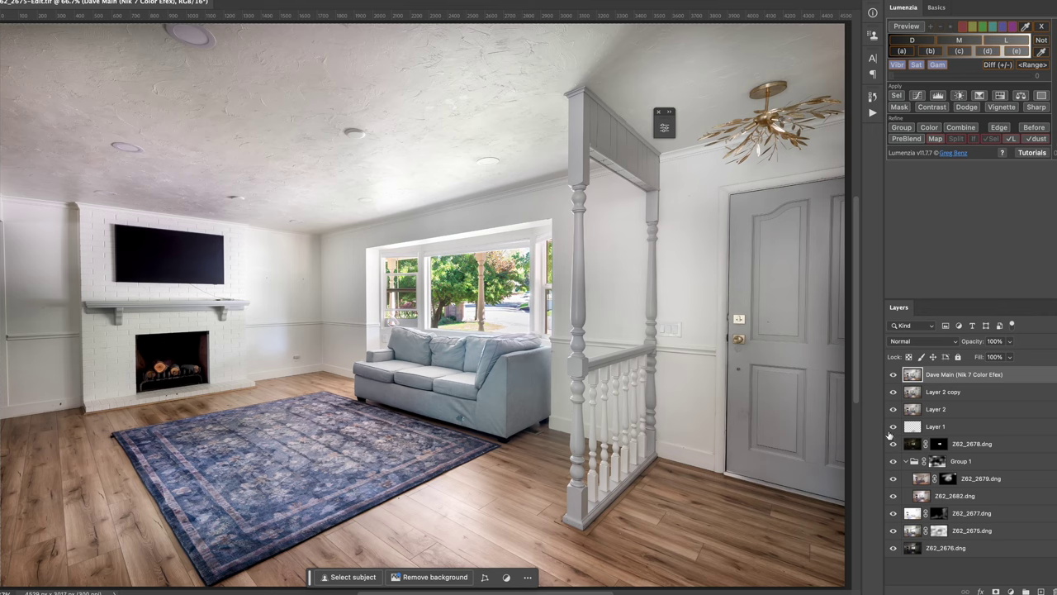
Hide the top finishing layers and toggle the Z62_2677 and Z62_2675 exposures to compare them.
left_click_drag(892, 374, 893, 464)
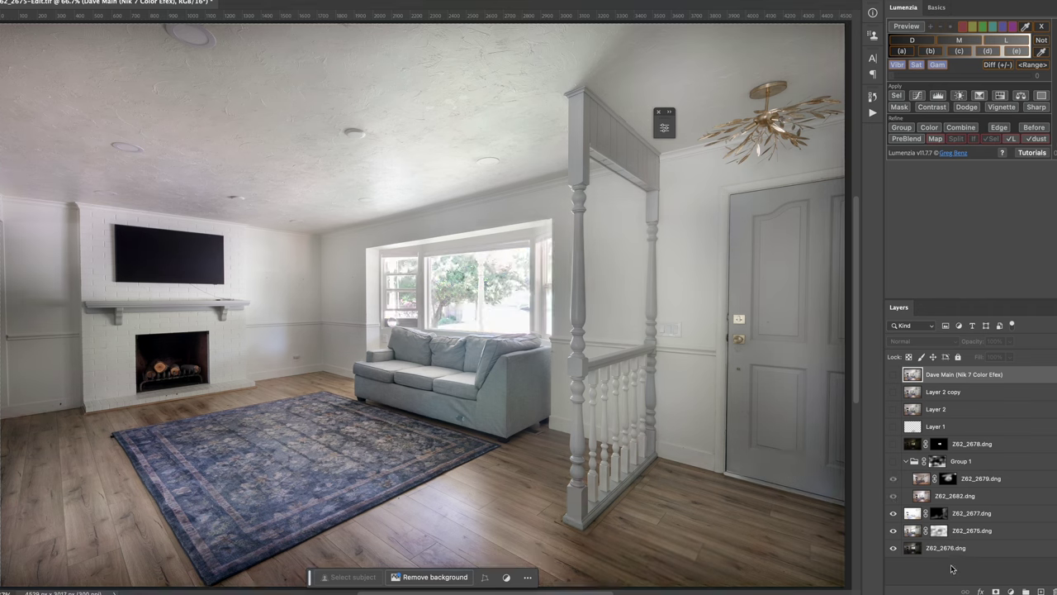
left_click(891, 513)
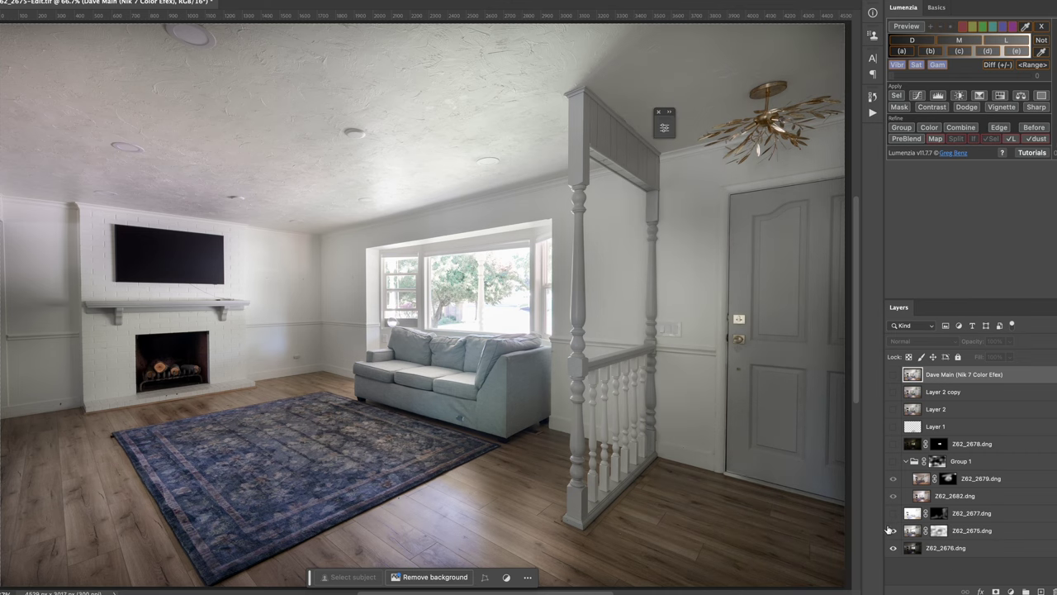
left_click(892, 531)
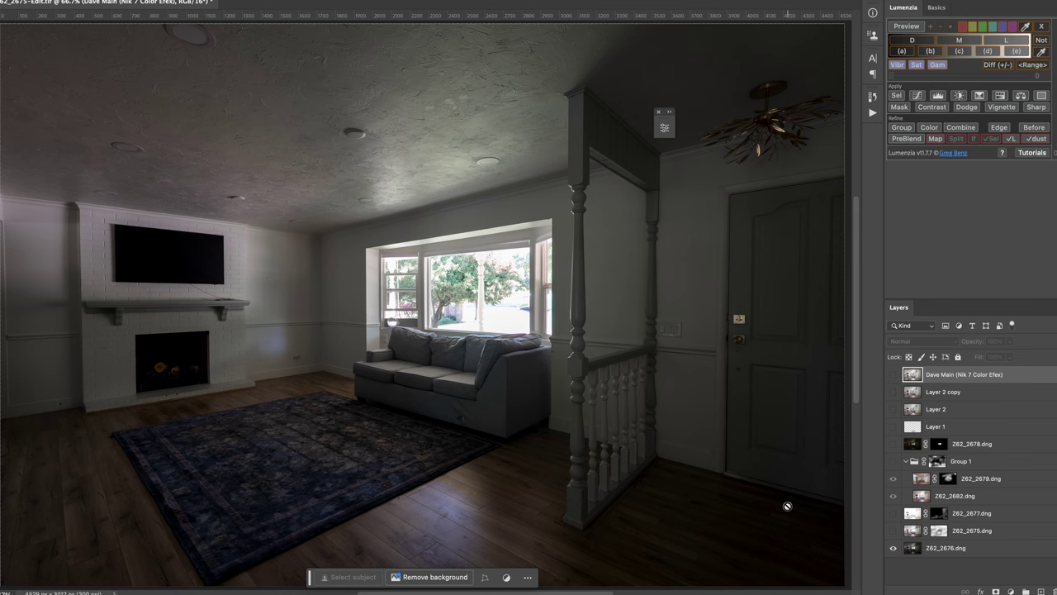
left_click(894, 531)
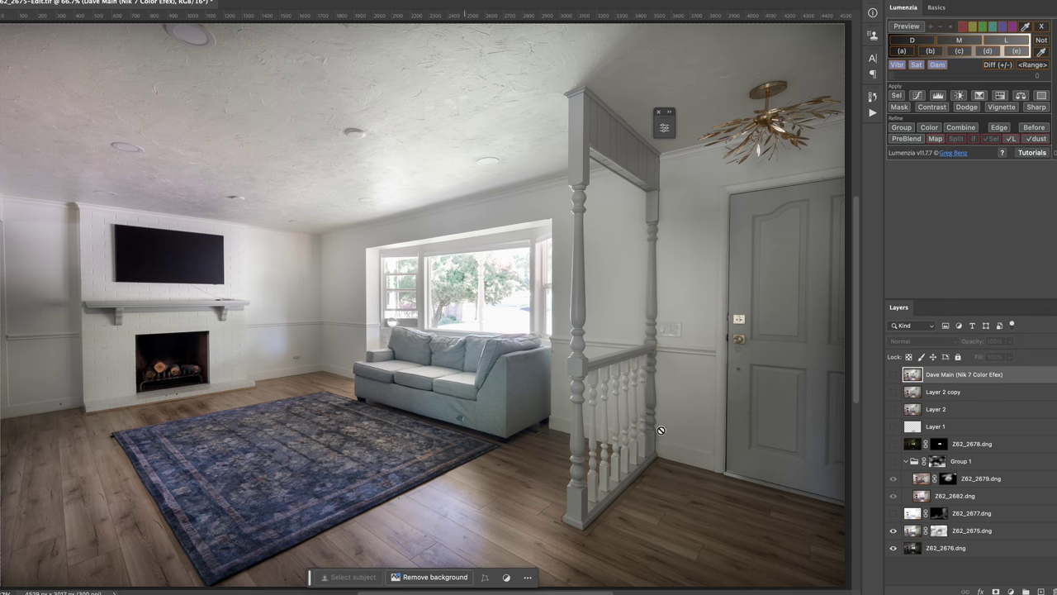
left_click(893, 513)
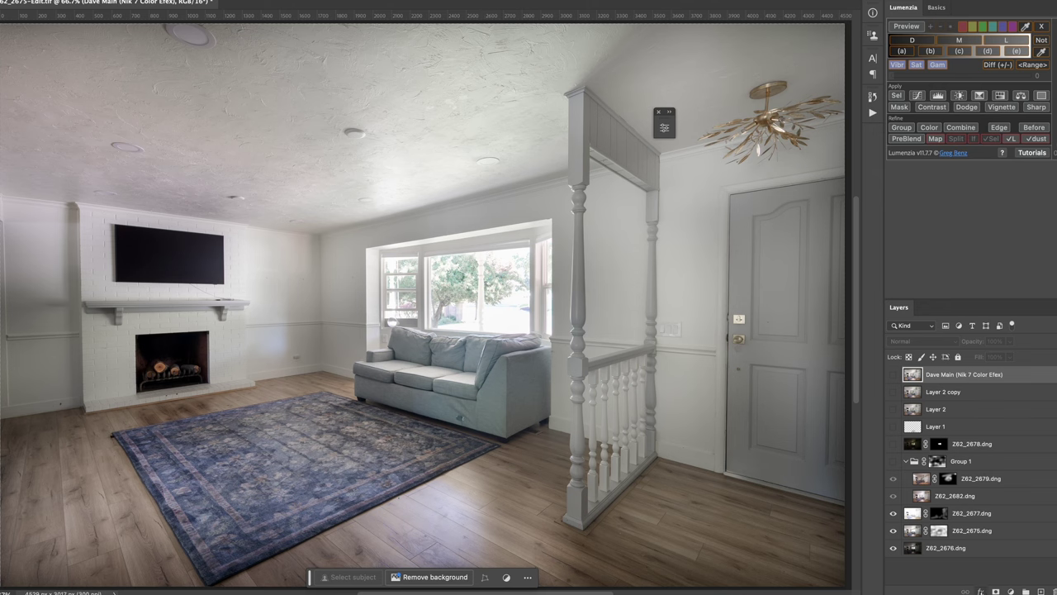
Show the Z62_2678.dng window exposure and preview its mask as a red overlay.
left_click(894, 444)
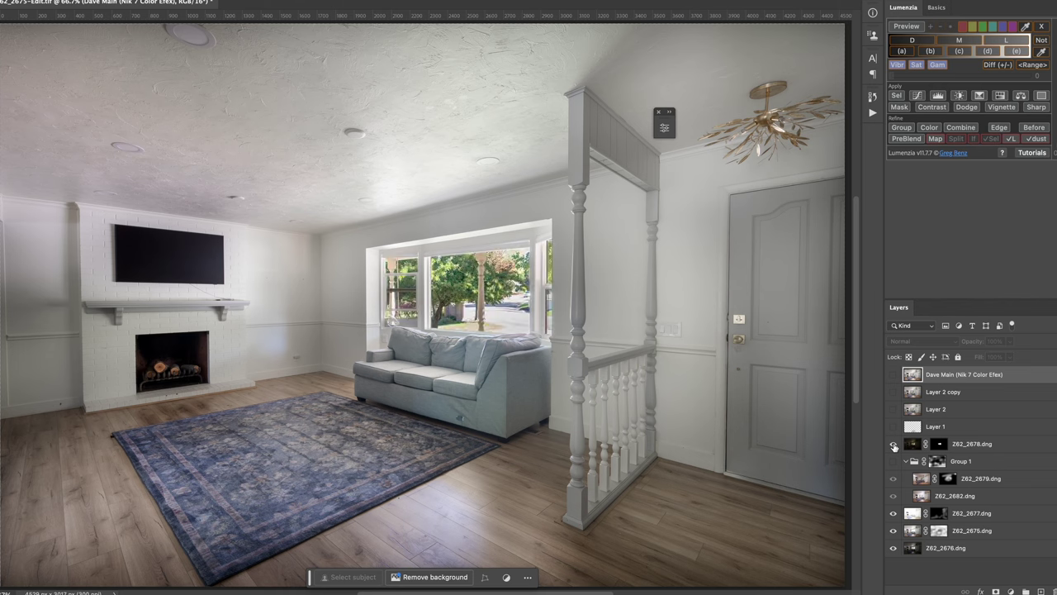
left_click(992, 448)
key("backslash")
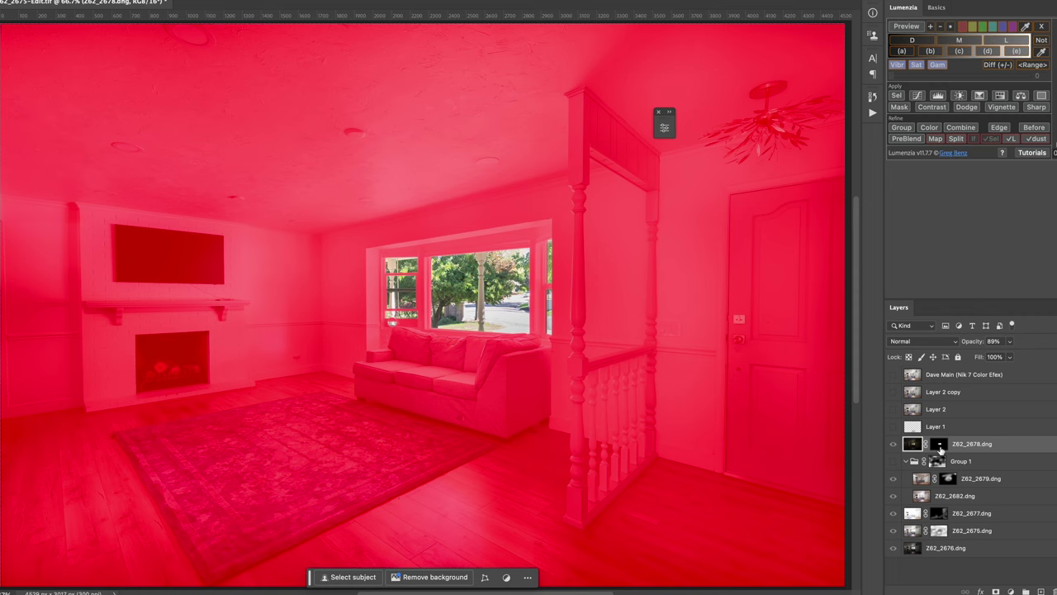
key("backslash")
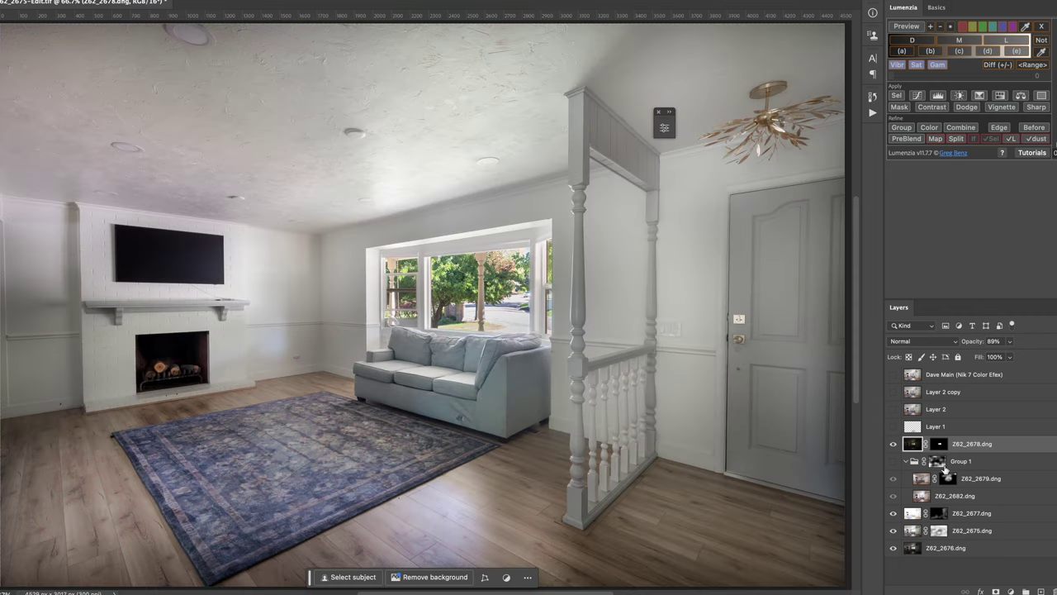
Show Group 1 at 100% opacity and hide the Z62_2678.dng layer.
left_click(893, 466)
left_click(893, 443)
left_click(967, 462)
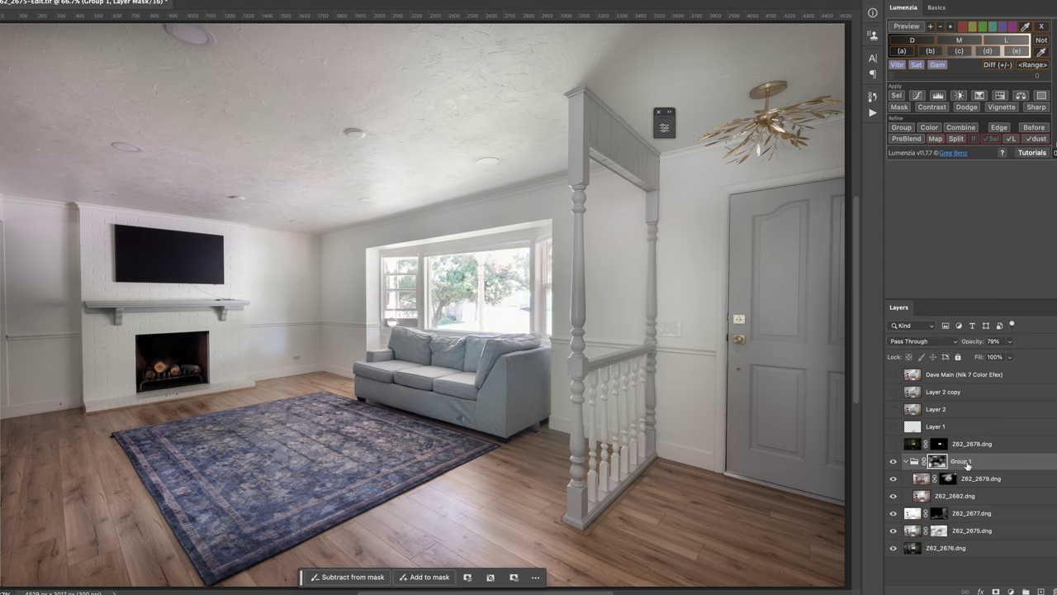
left_click(1009, 341)
left_click_drag(1011, 357, 1020, 356)
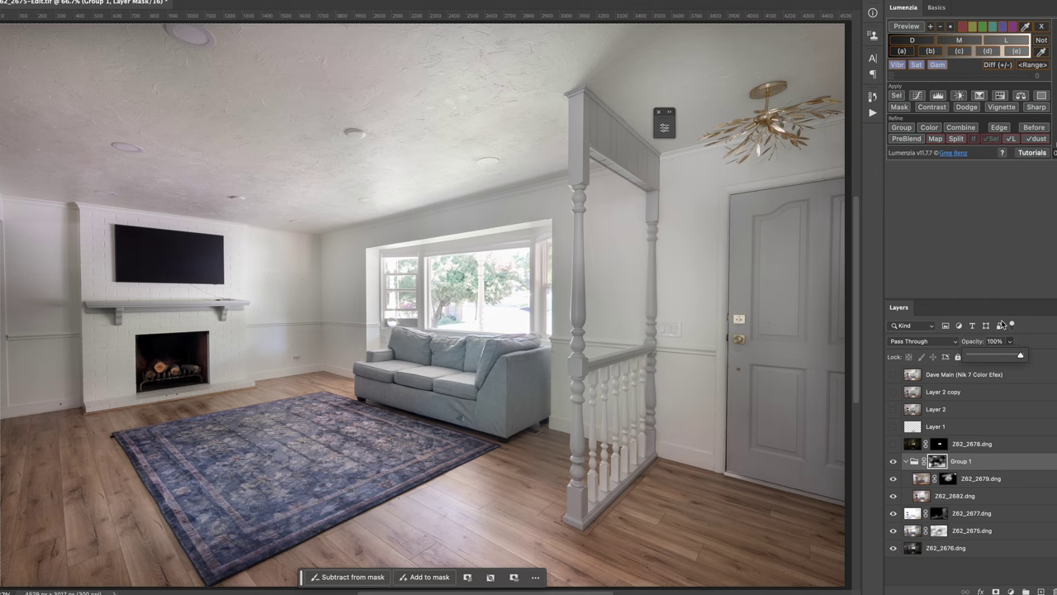
left_click(892, 480)
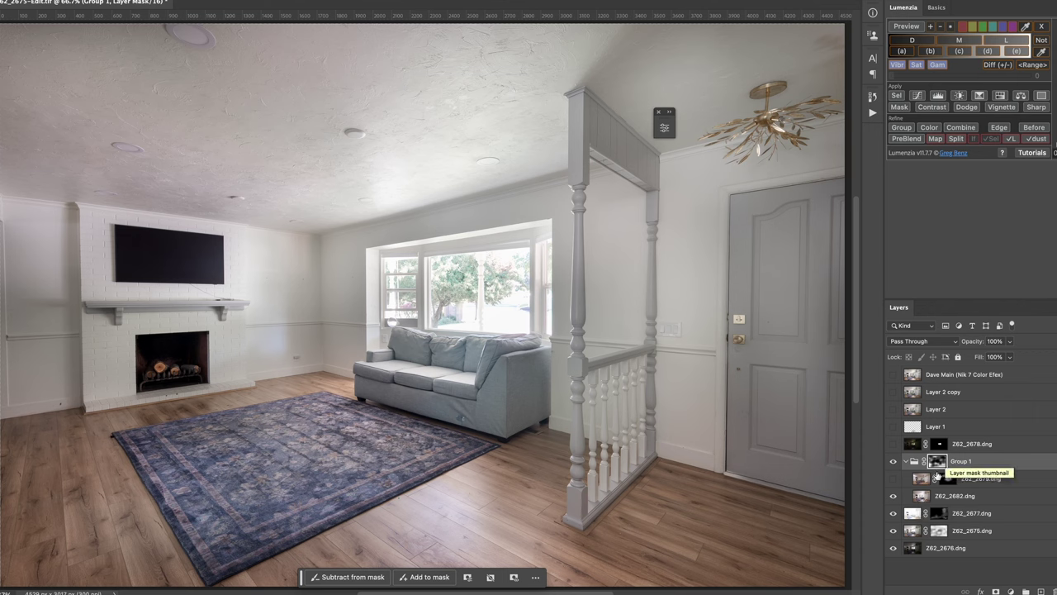
Toggle the Z62_2679 layer and its mask, then disable the Group 1 mask to compare the window.
left_click(894, 479)
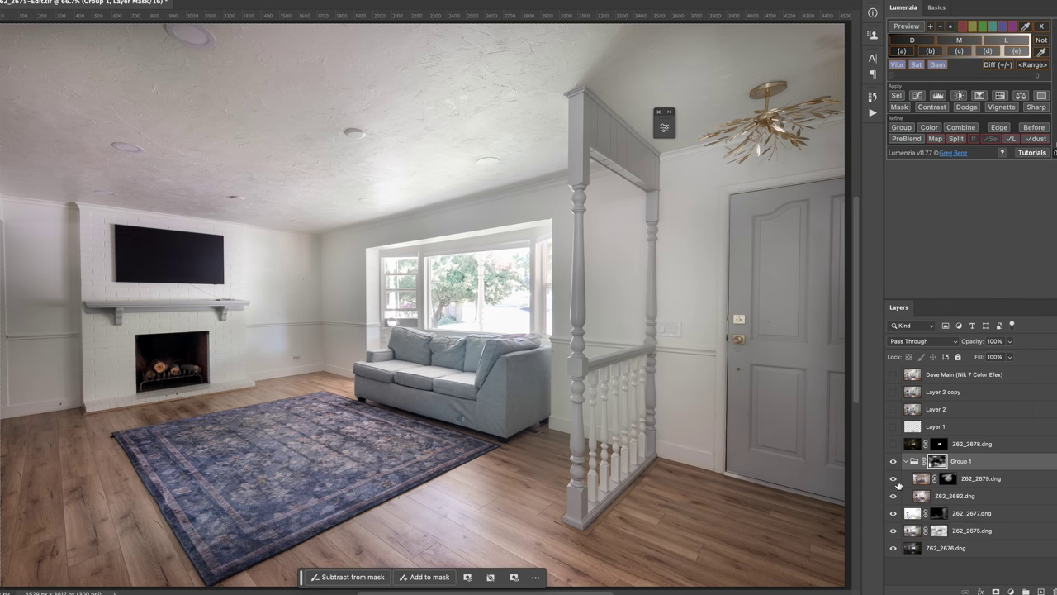
left_click(952, 479, "shift")
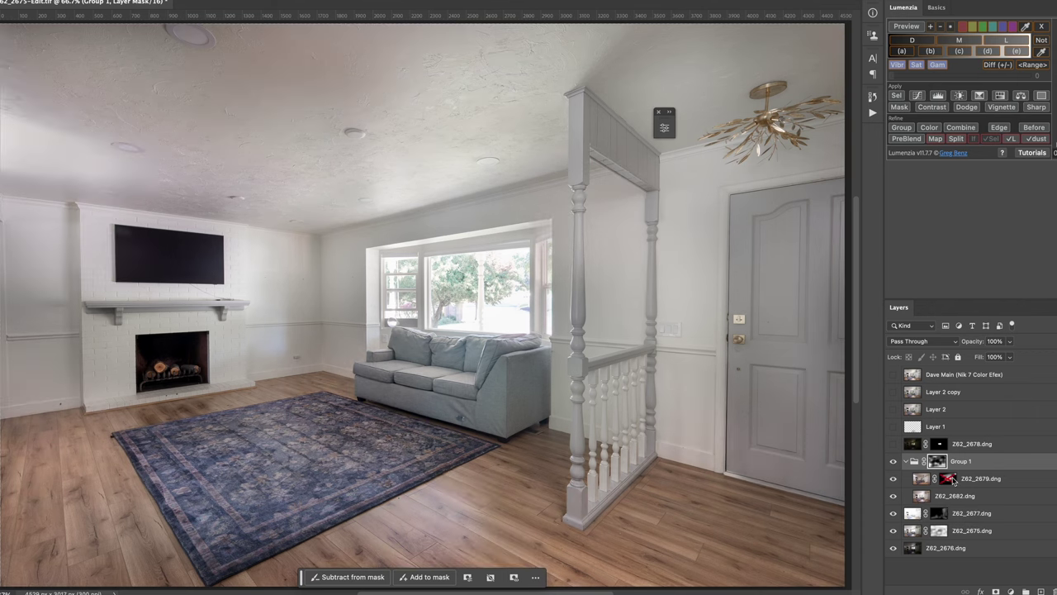
left_click(952, 479, "shift")
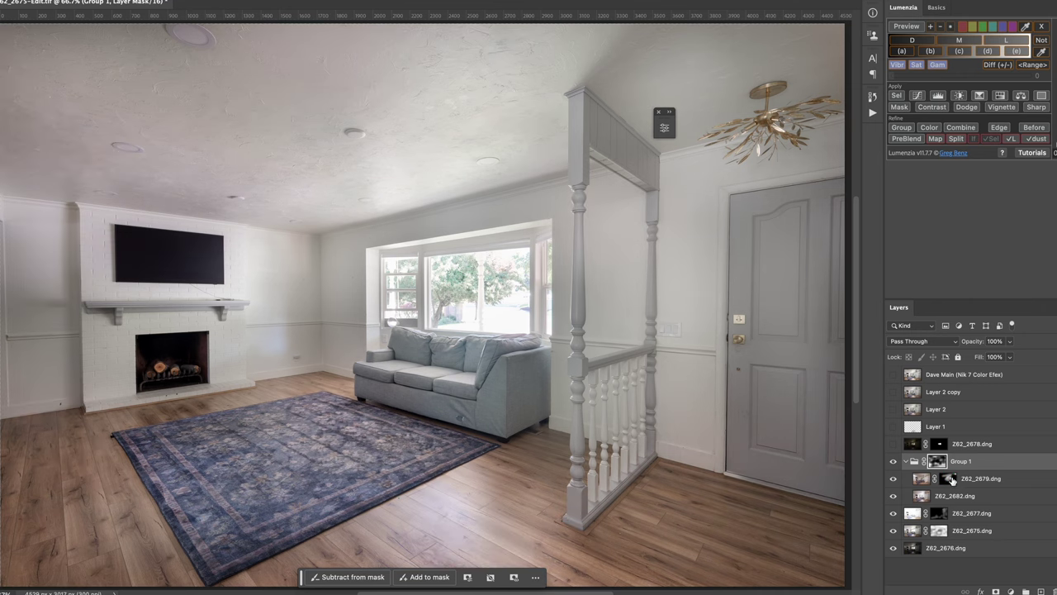
left_click(892, 479)
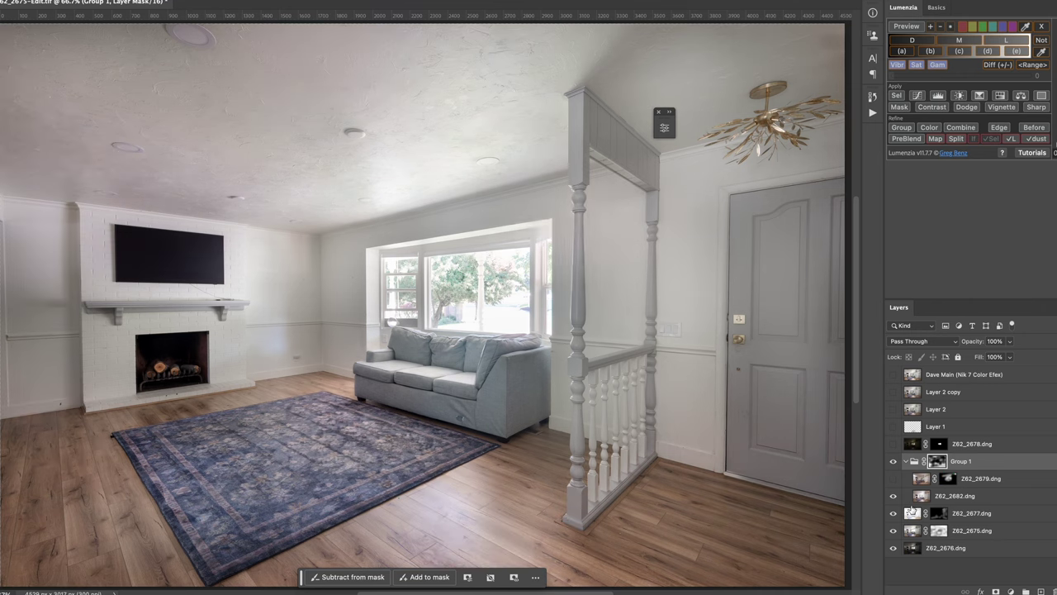
left_click(920, 497)
left_click(939, 461, "shift")
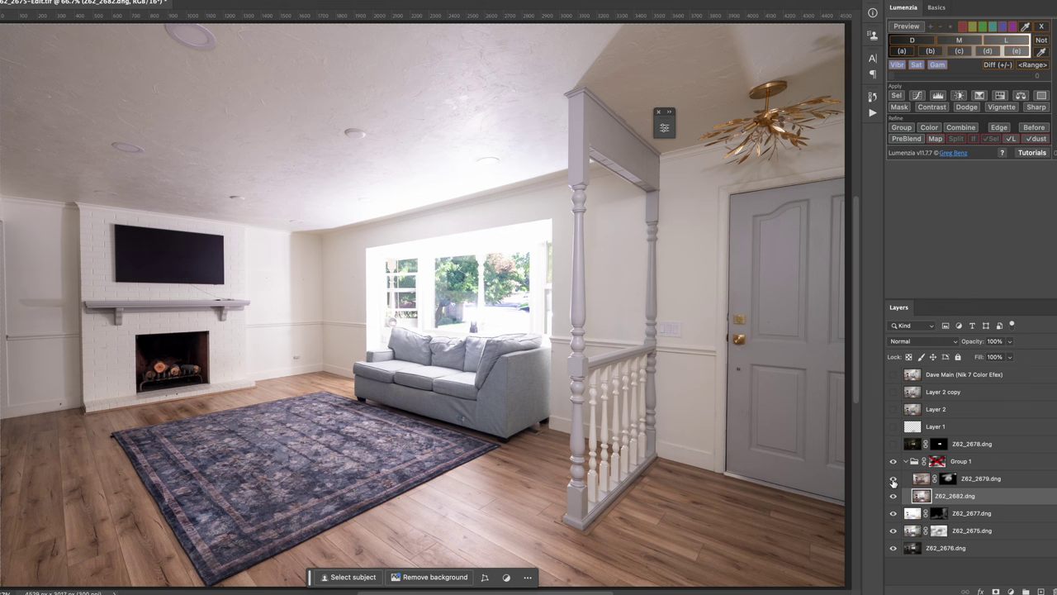
Show Z62_2679, re-enable the Group 1 mask, and set Z62_2679 opacity to 76%.
left_click(893, 480)
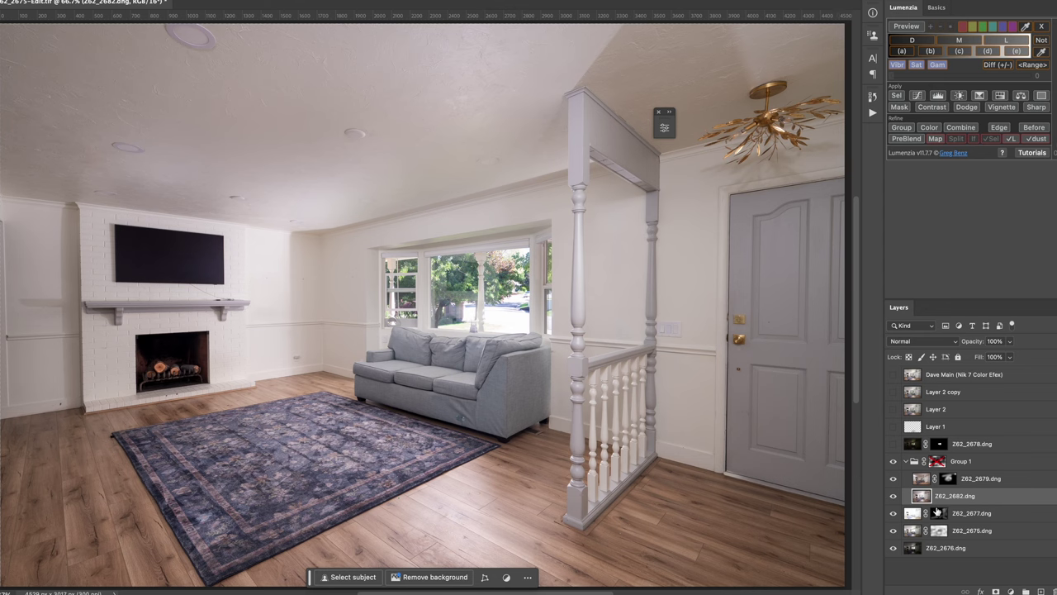
left_click(946, 480)
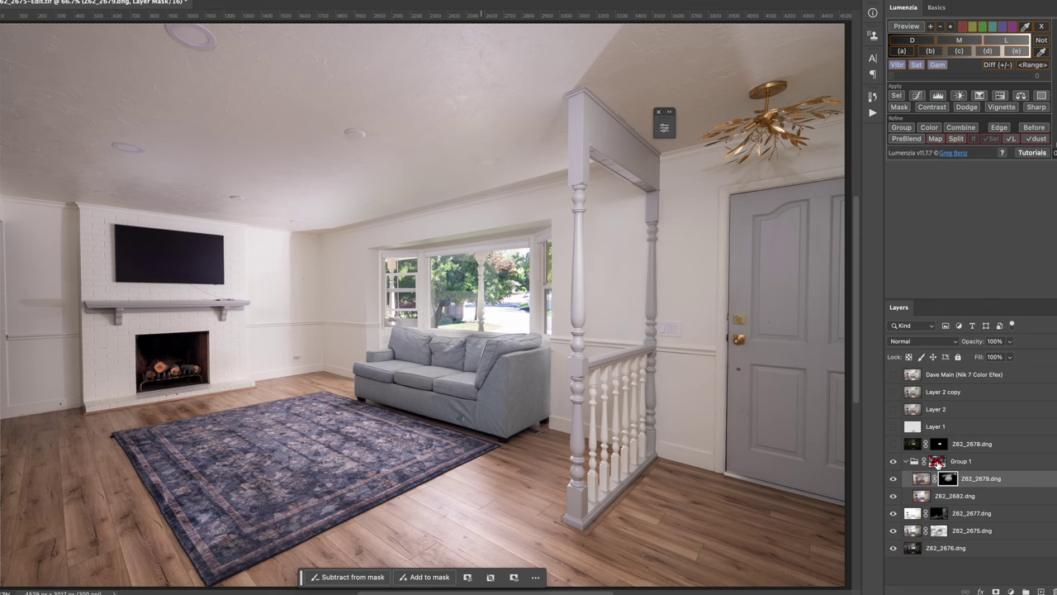
left_click(933, 464, "shift")
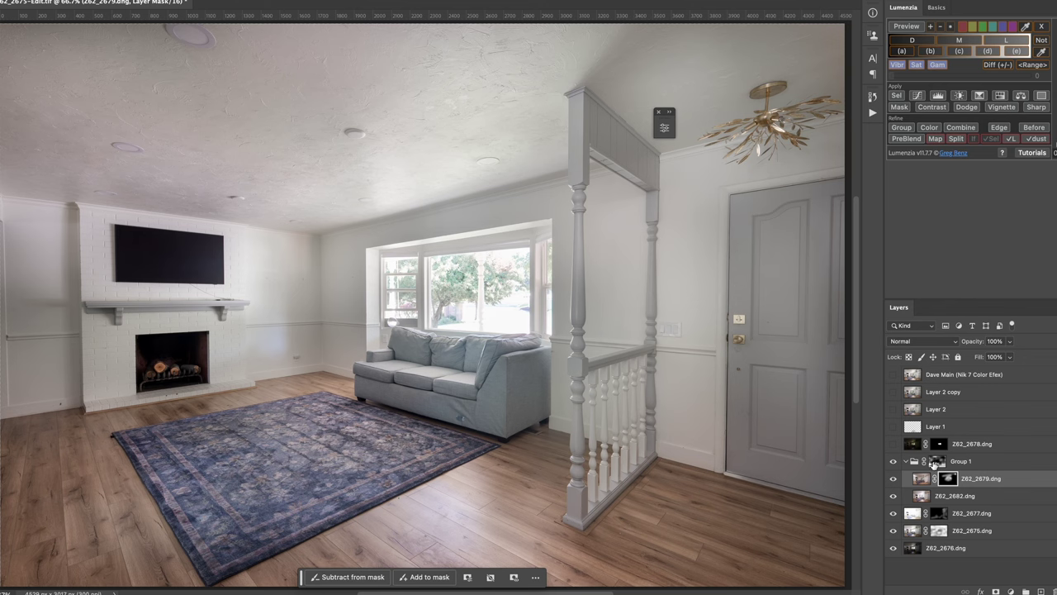
left_click(1009, 341)
left_click_drag(1012, 356, 998, 356)
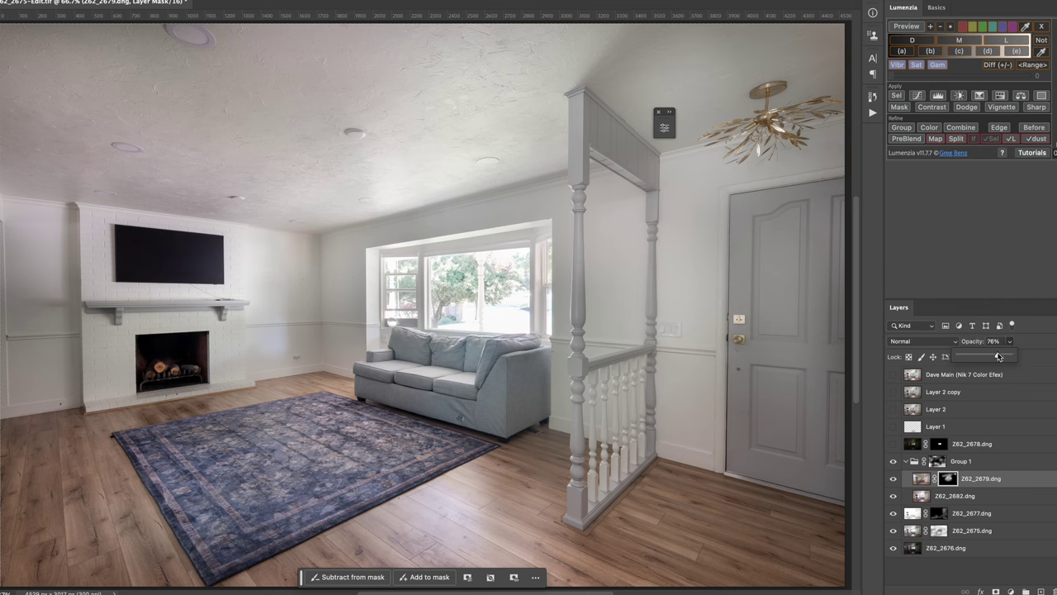
left_click(892, 447)
Show Z62_2678.dng at 72% opacity and make Layer 1 visible.
left_click(893, 446)
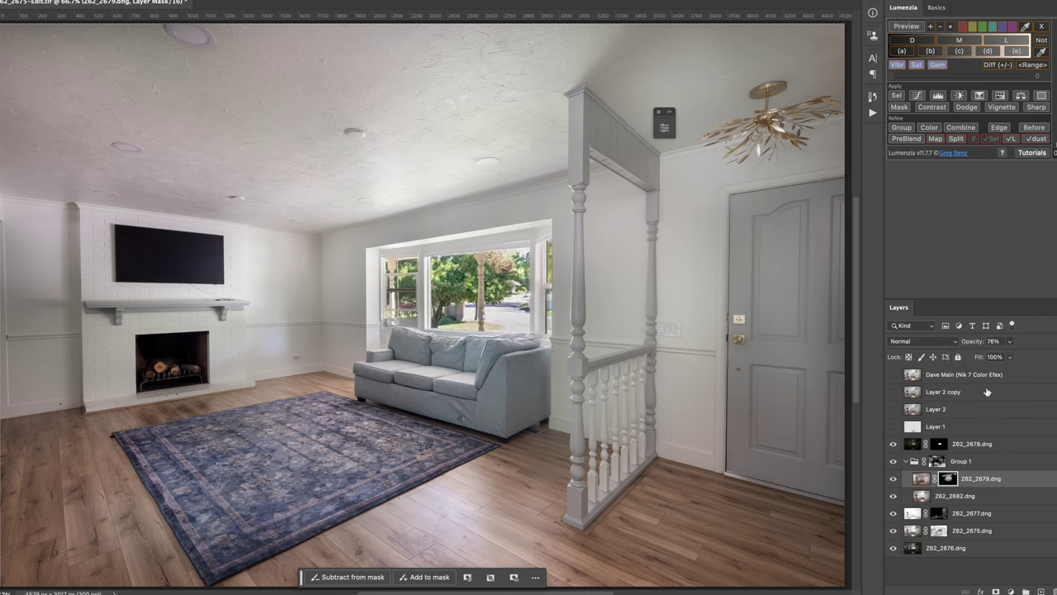
left_click(982, 451)
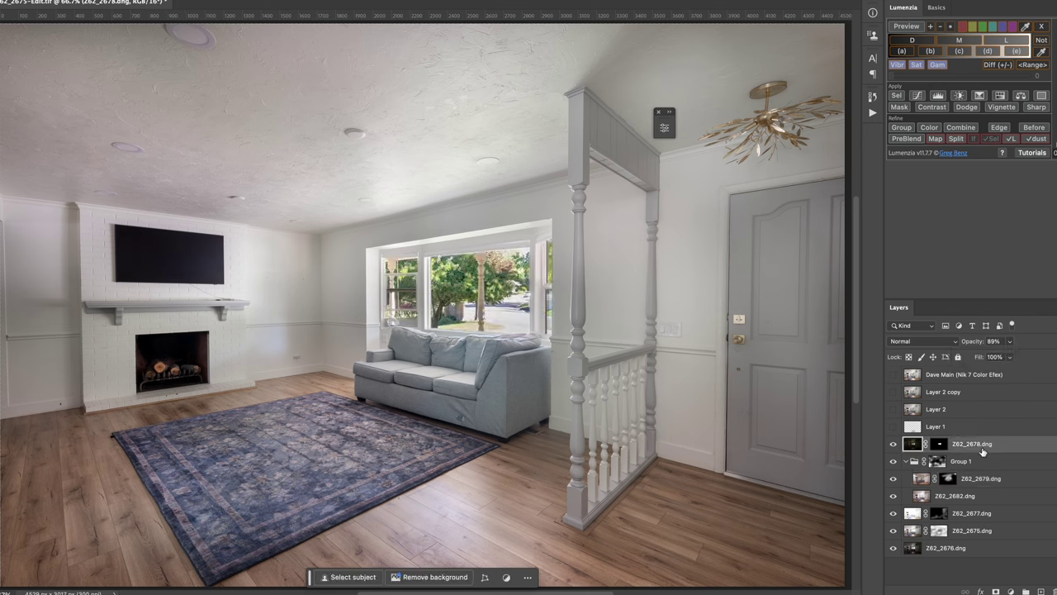
left_click(1009, 341)
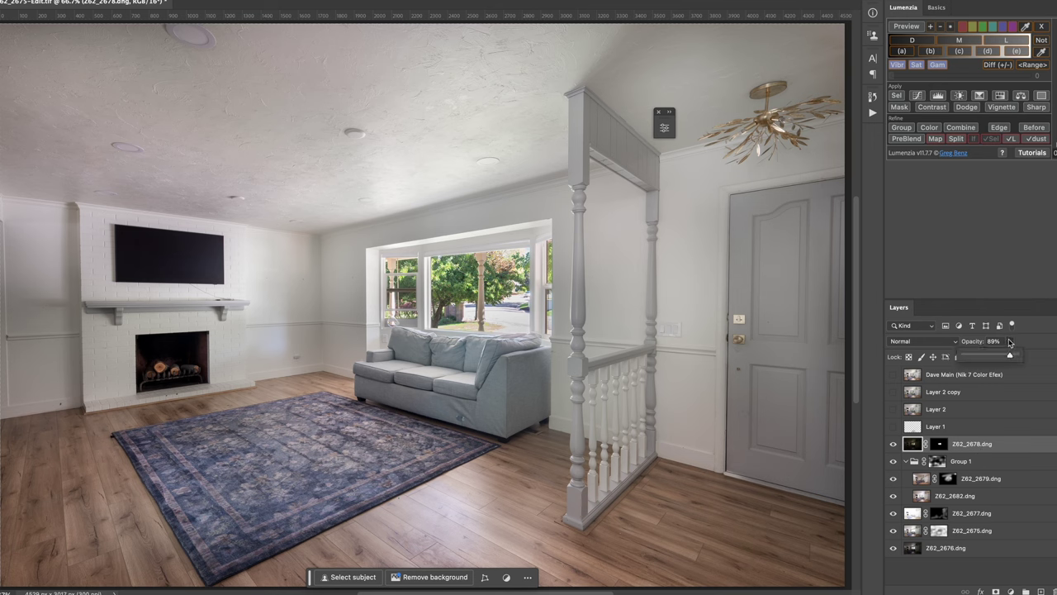
left_click_drag(1009, 357, 1005, 358)
left_click_drag(985, 357, 999, 356)
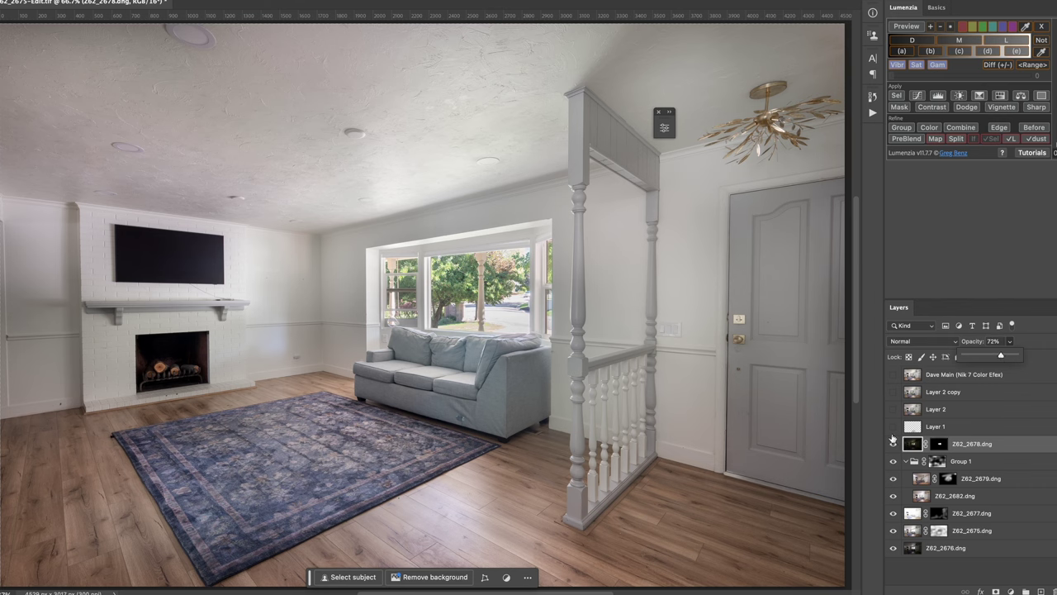
left_click(892, 427)
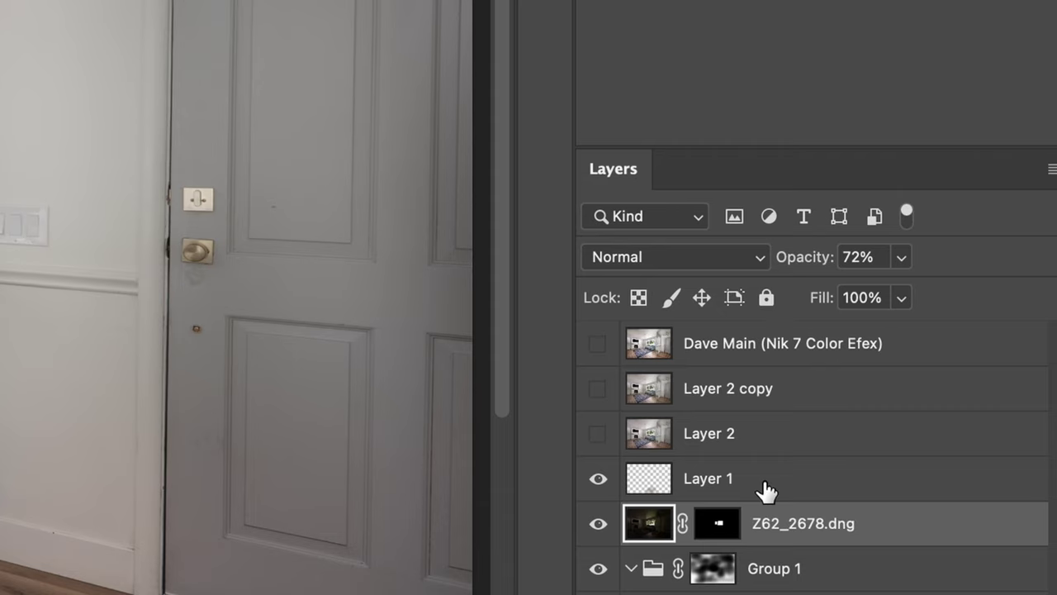
Turn on Layer 2 and the top Nik Color Efex layer, then save and close Z62_2675-Edit.tif.
left_click(956, 428)
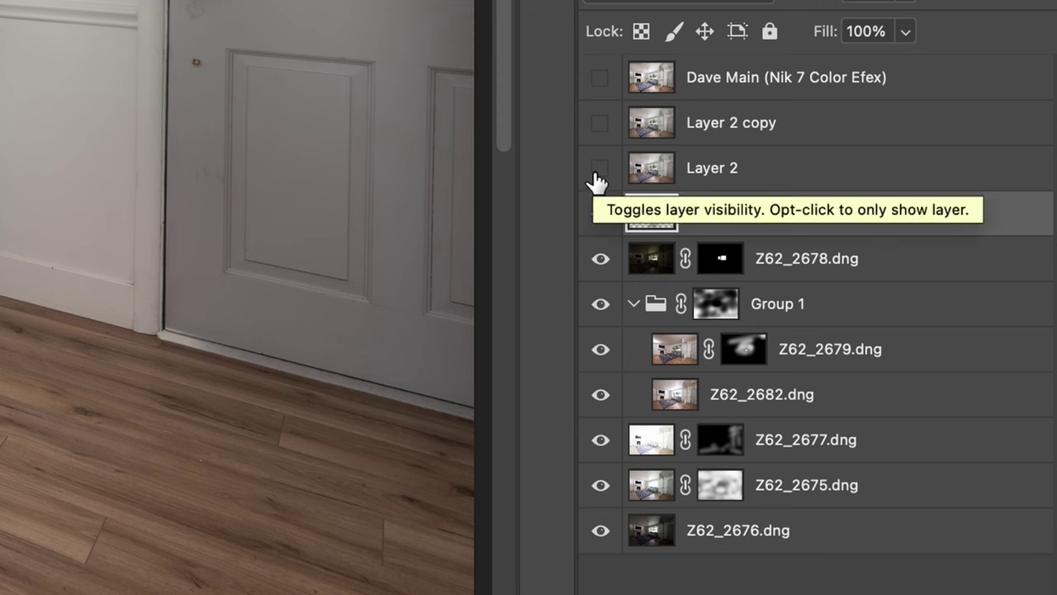
left_click(597, 171)
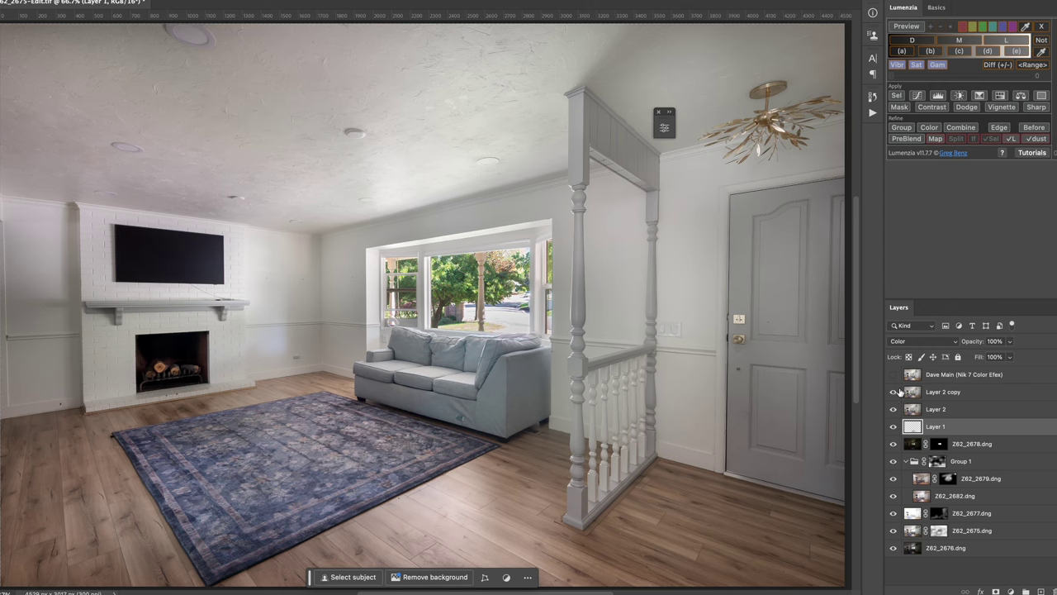
left_click(892, 378)
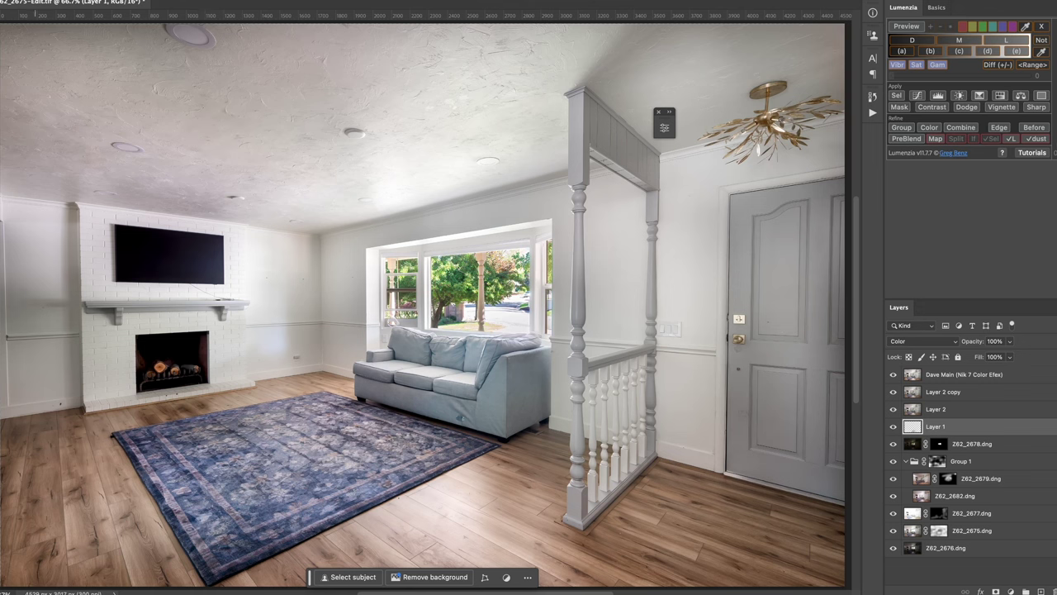
key("super+w")
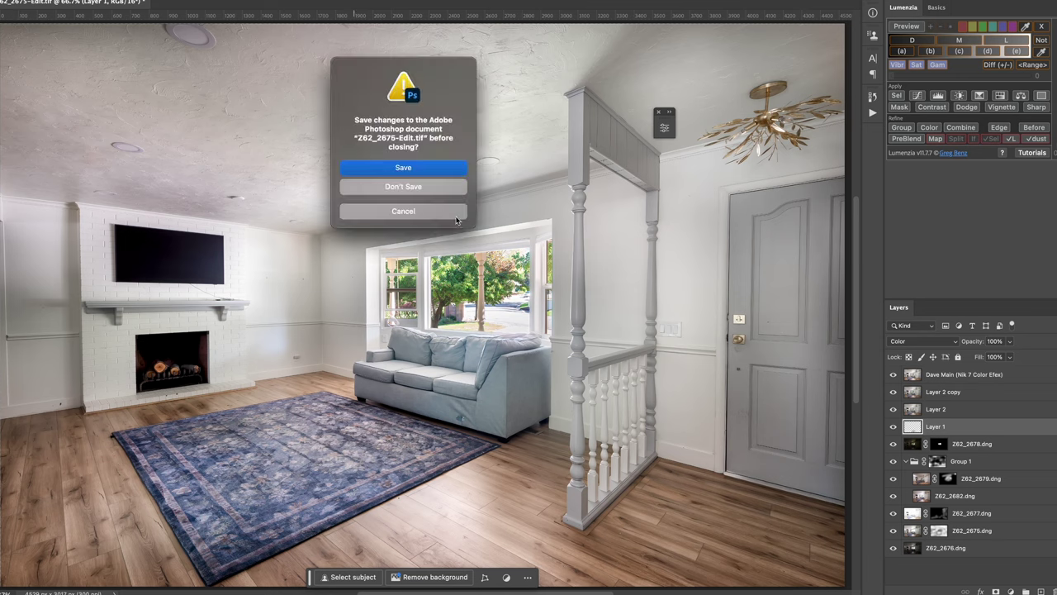
left_click(403, 167)
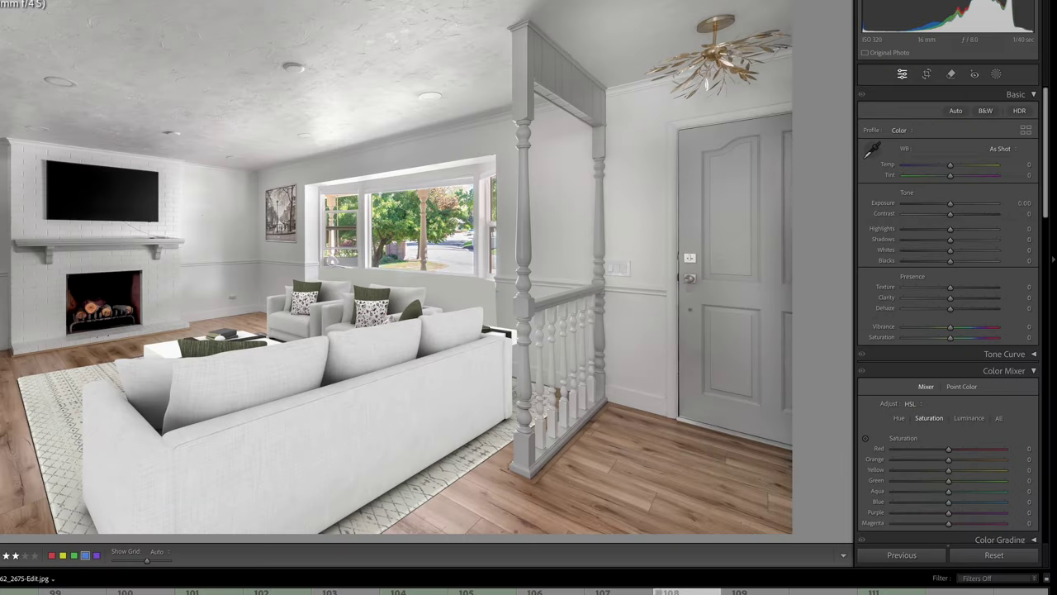
Step back through the filmstrip, comparing each empty living room with its staged version, ending on Z62_2656-Edit.jpg.
key("Left")
key("Left")
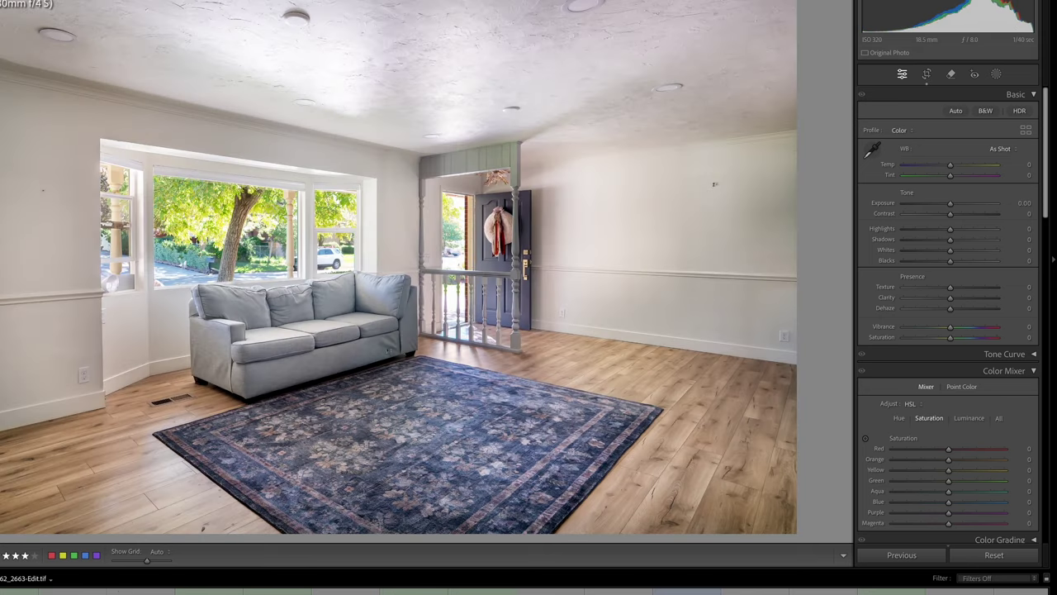
key("Left")
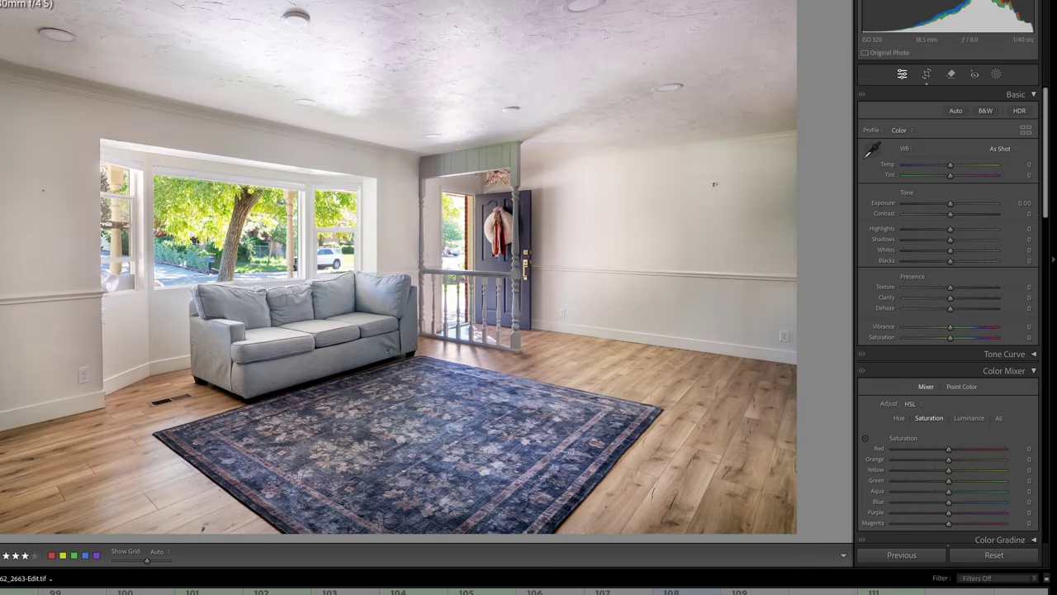
key("Left")
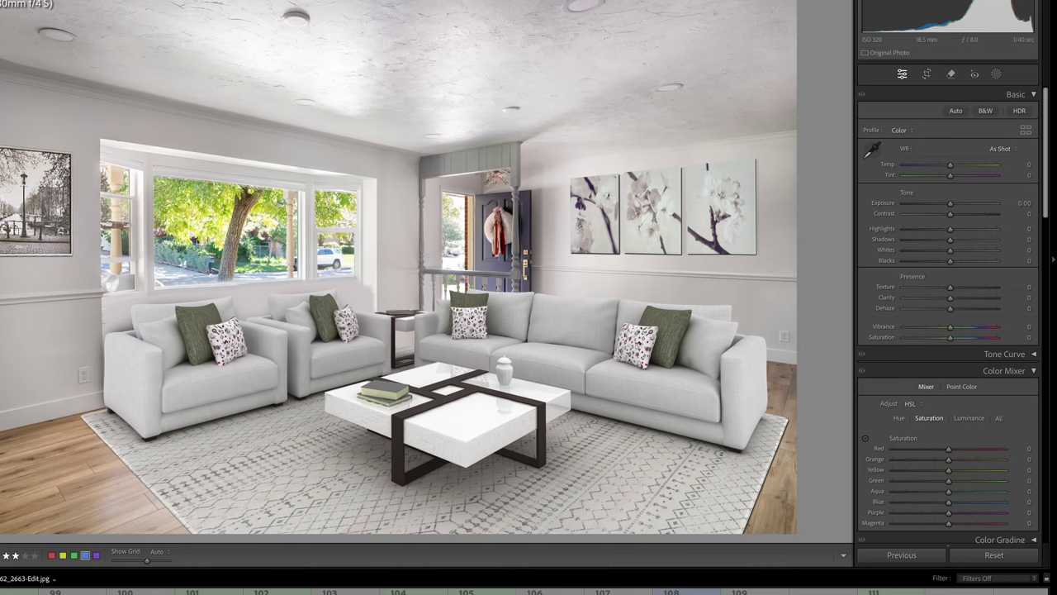
scroll(528, 592, "up", 5)
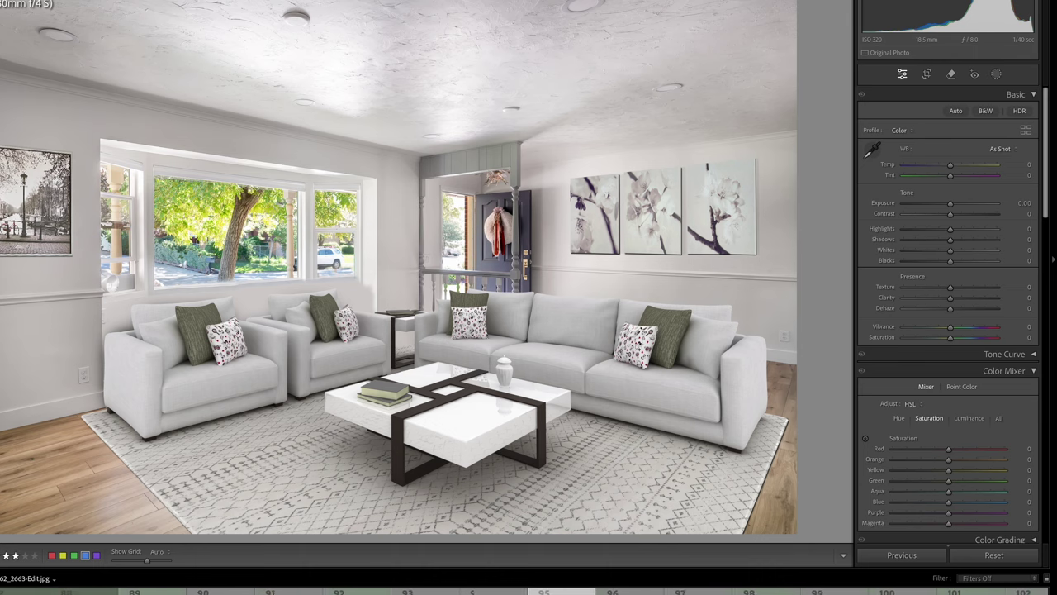
key("Left")
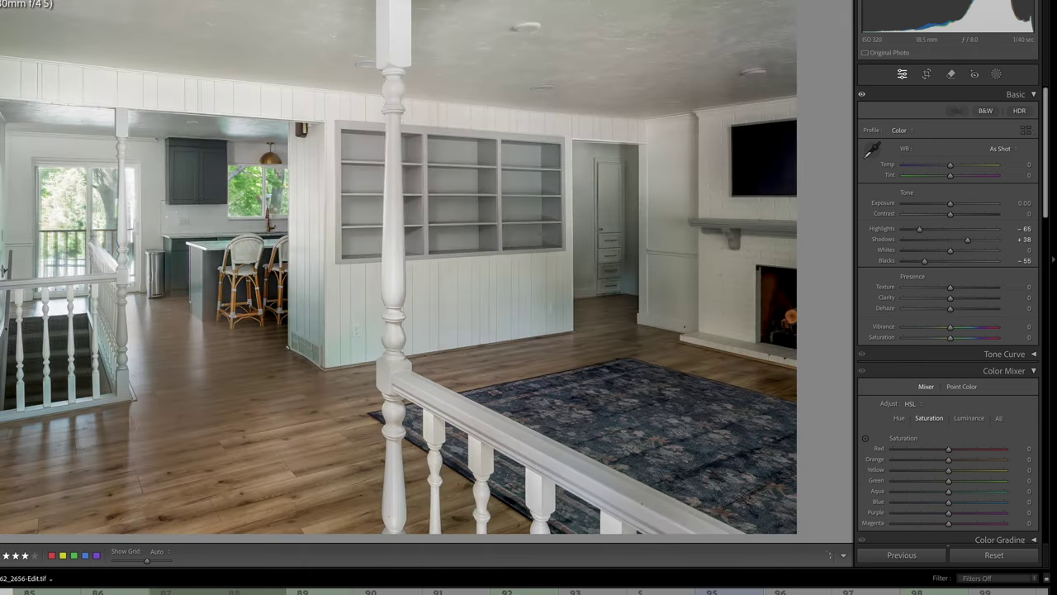
key("Left")
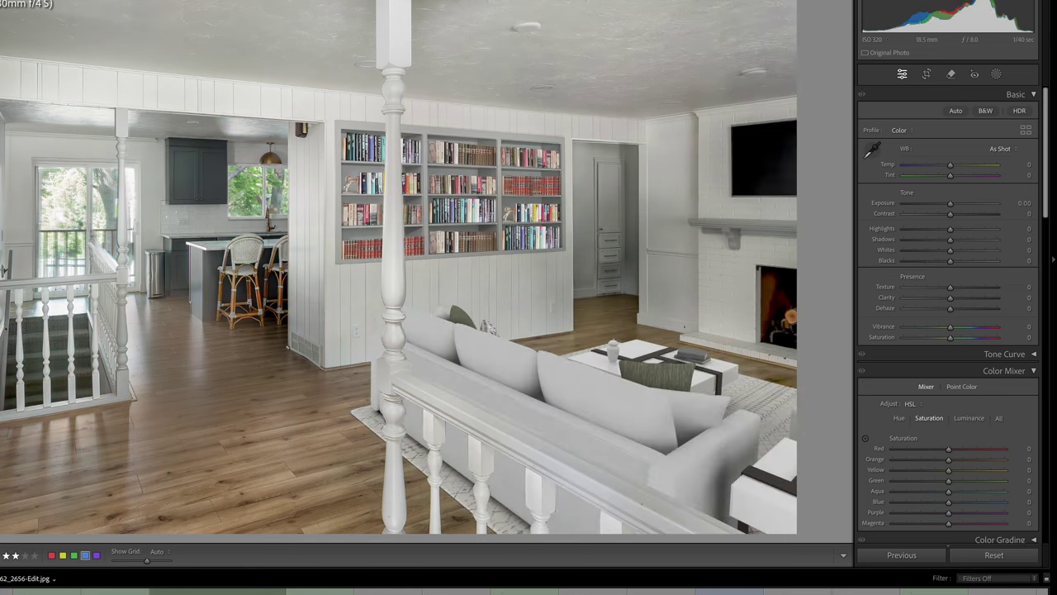